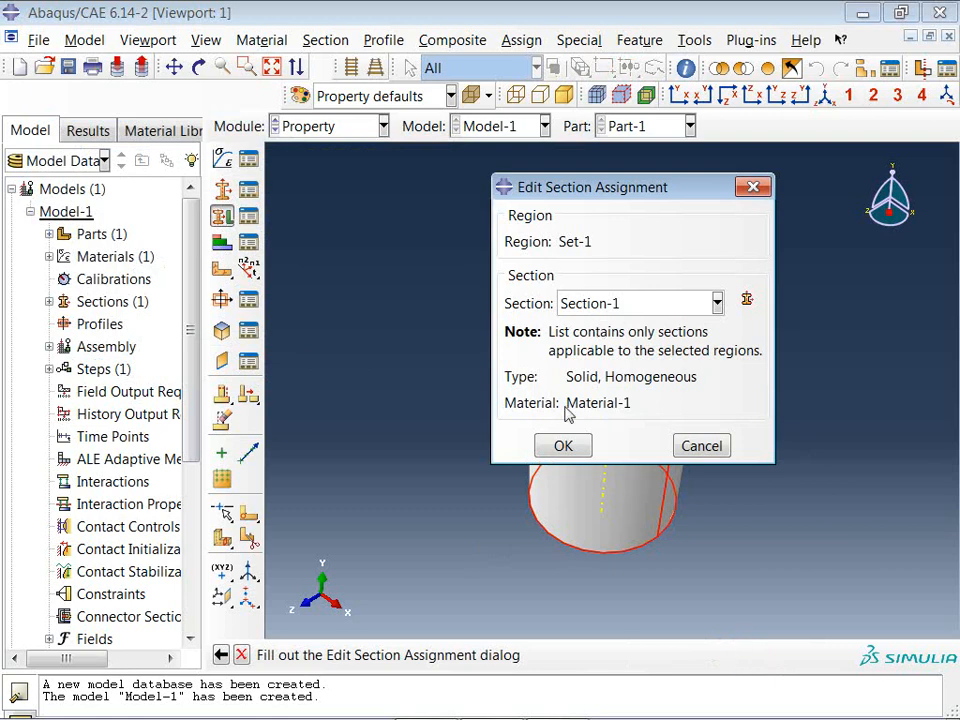
- Assign Section-1 to the cylinder and create a dependent instance of Part-1 in the assembly
left_click(563, 446)
left_click(320, 128)
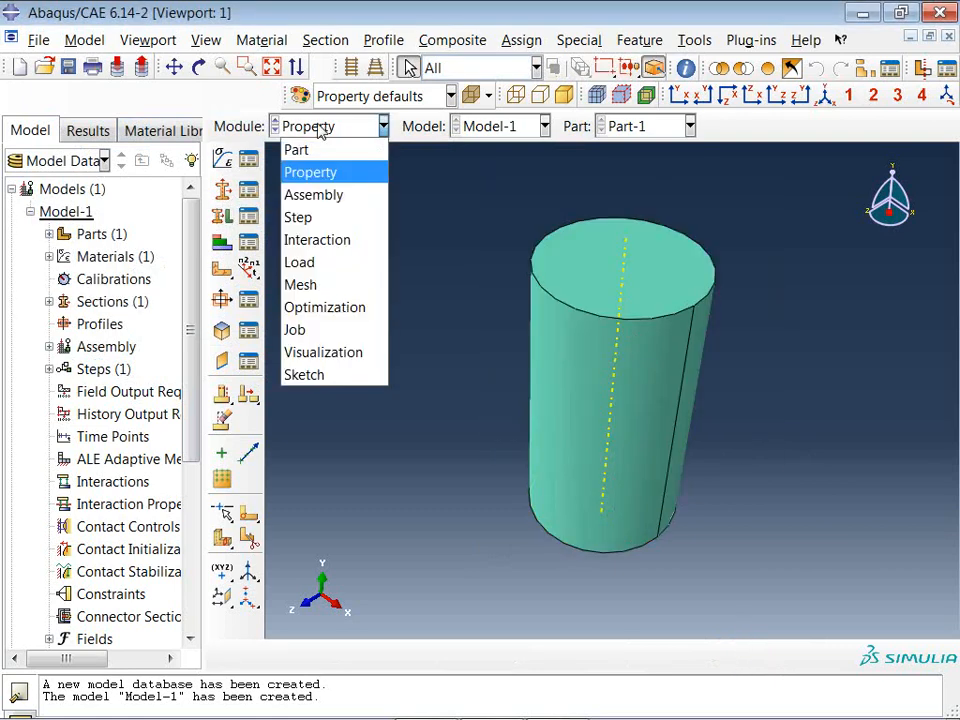
left_click(322, 198)
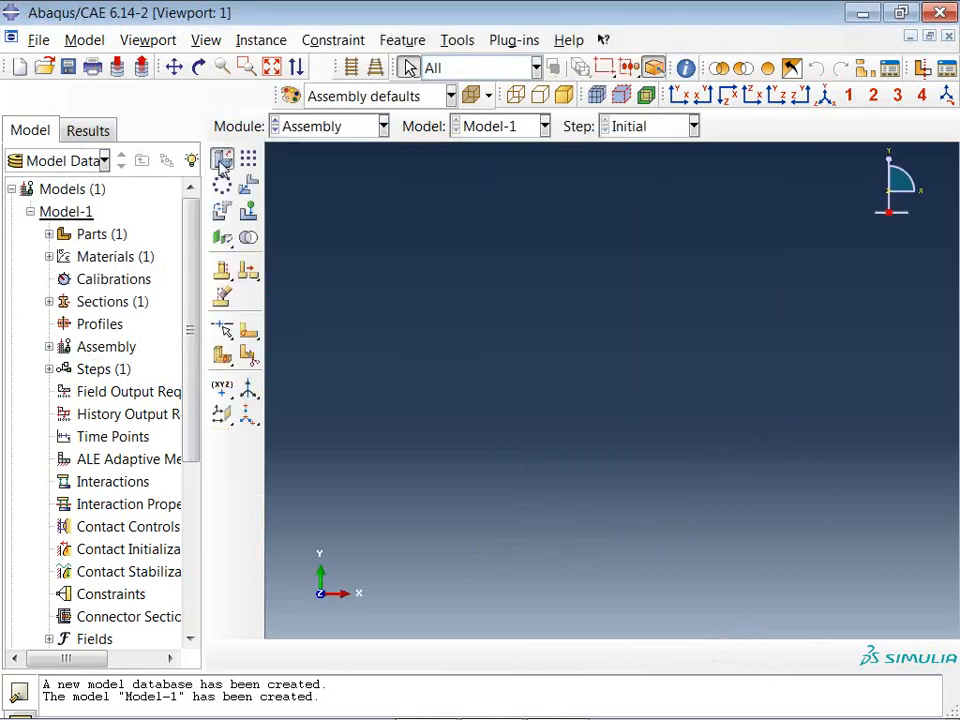
left_click(222, 160)
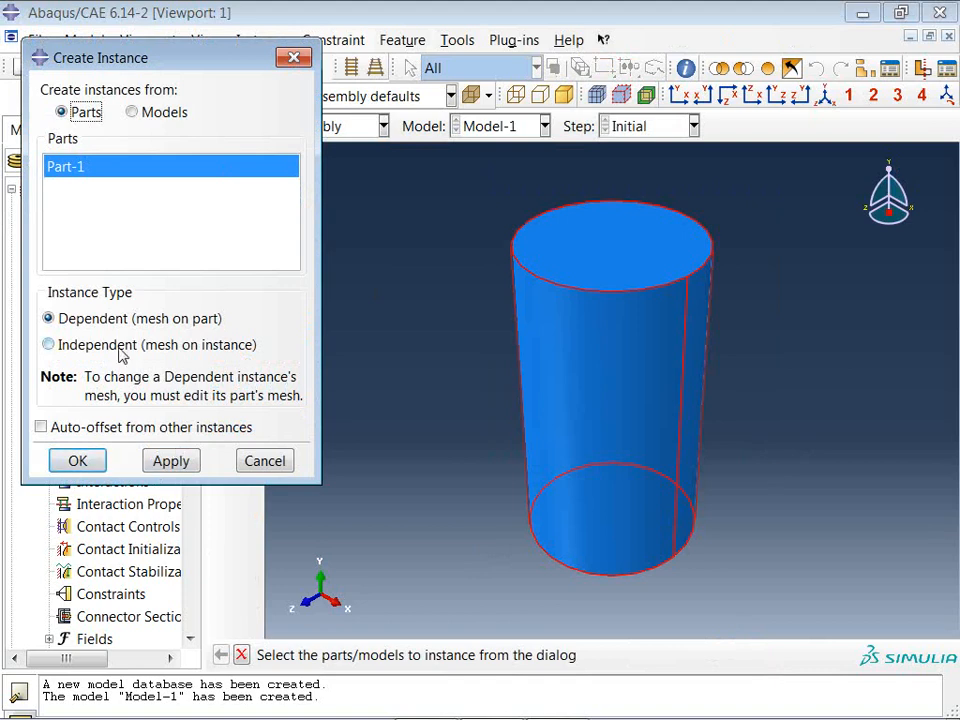
left_click(77, 459)
left_click_drag(430, 438, 540, 345, "ctrl+alt")
- Create a Static, General analysis step after Initial, with time period 1 and Nlgeom off
left_click(345, 128)
left_click(300, 217)
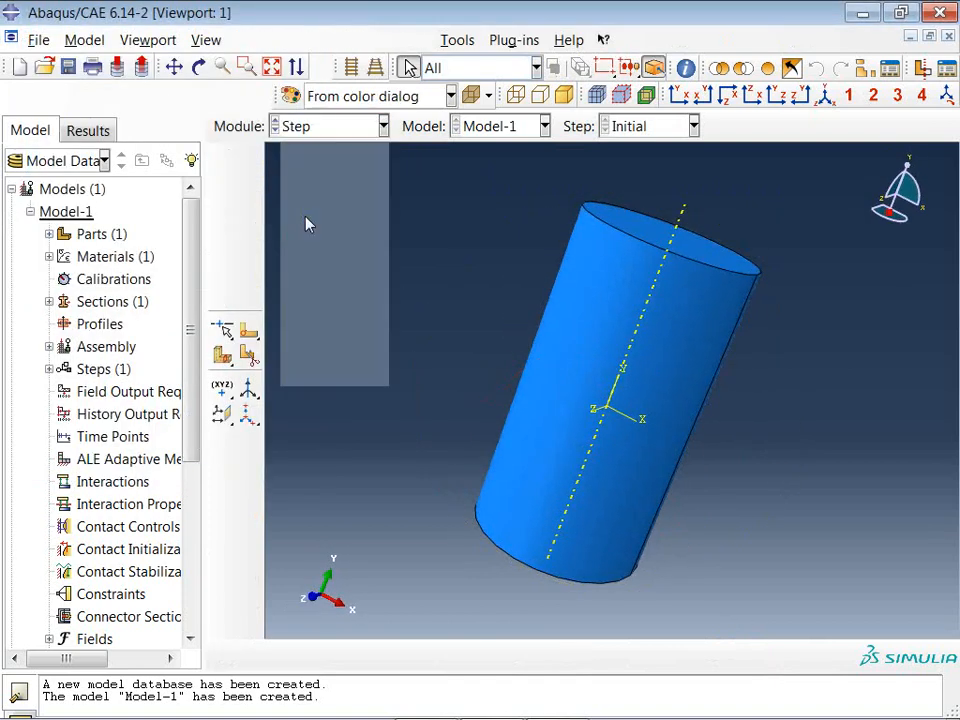
left_click(245, 160)
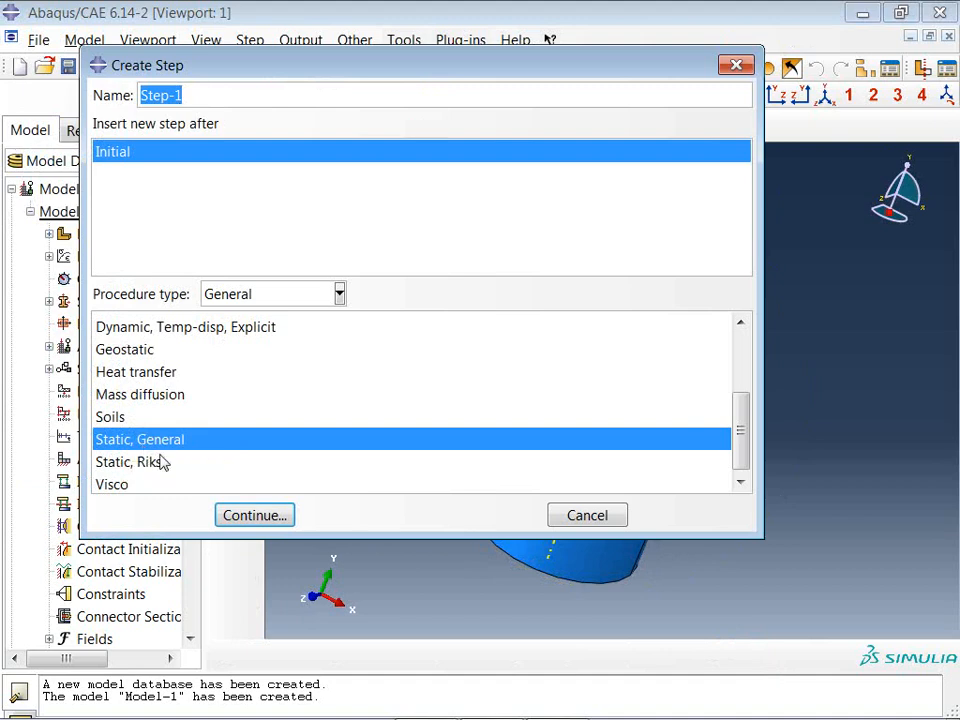
left_click(250, 516)
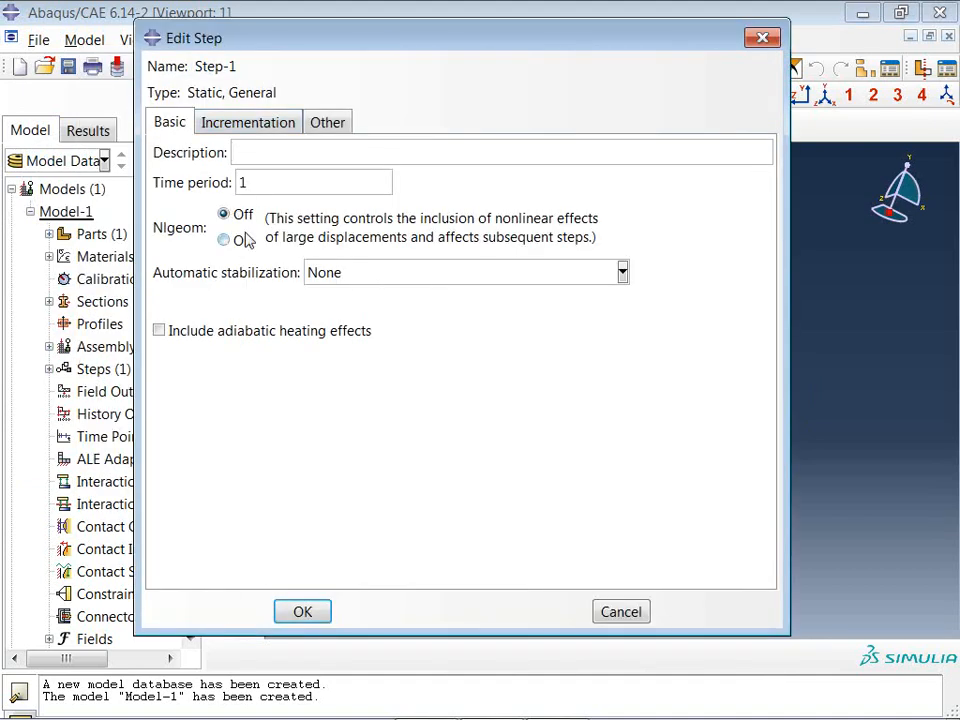
left_click(274, 122)
left_click(335, 122)
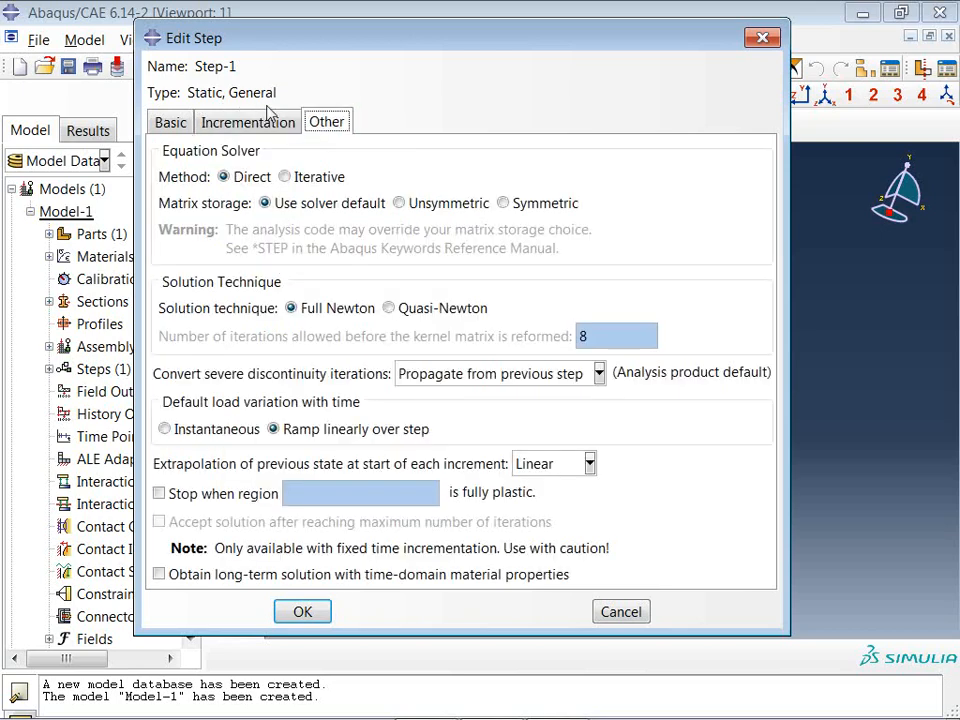
left_click(165, 124)
left_click(302, 612)
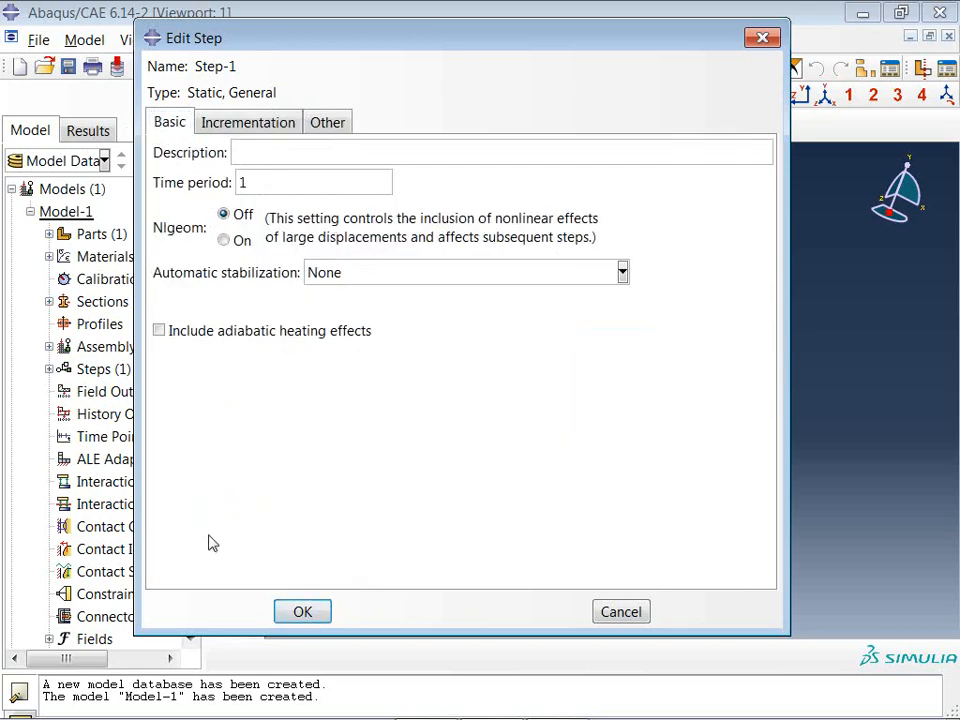
- Begin a mechanical Symmetry/Antisymmetry/Encastre boundary condition in the Initial step
left_click(313, 127)
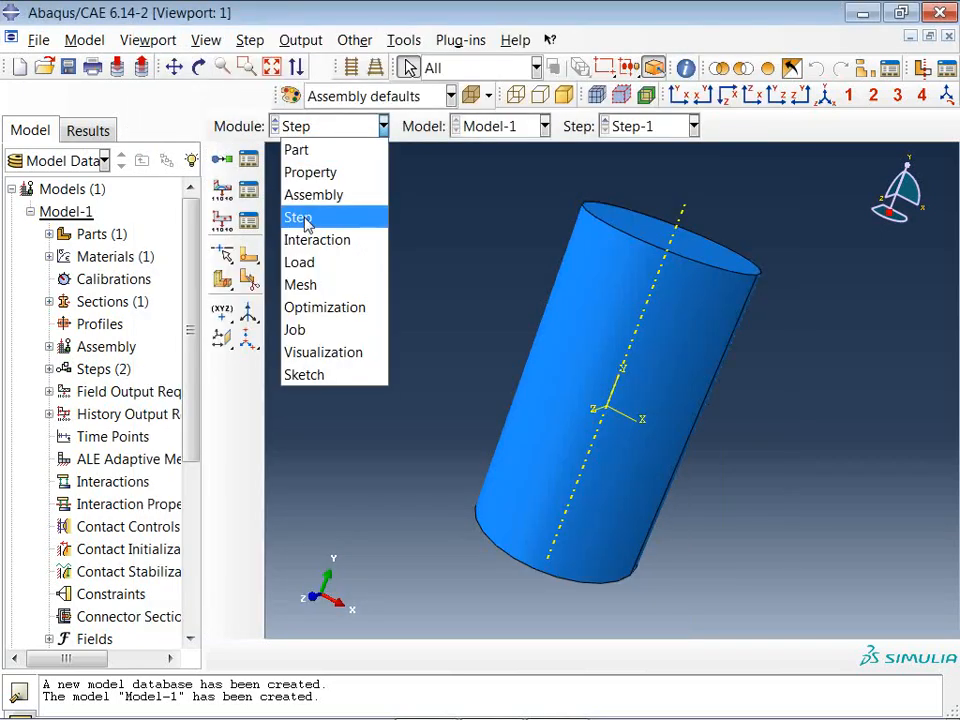
left_click(310, 263)
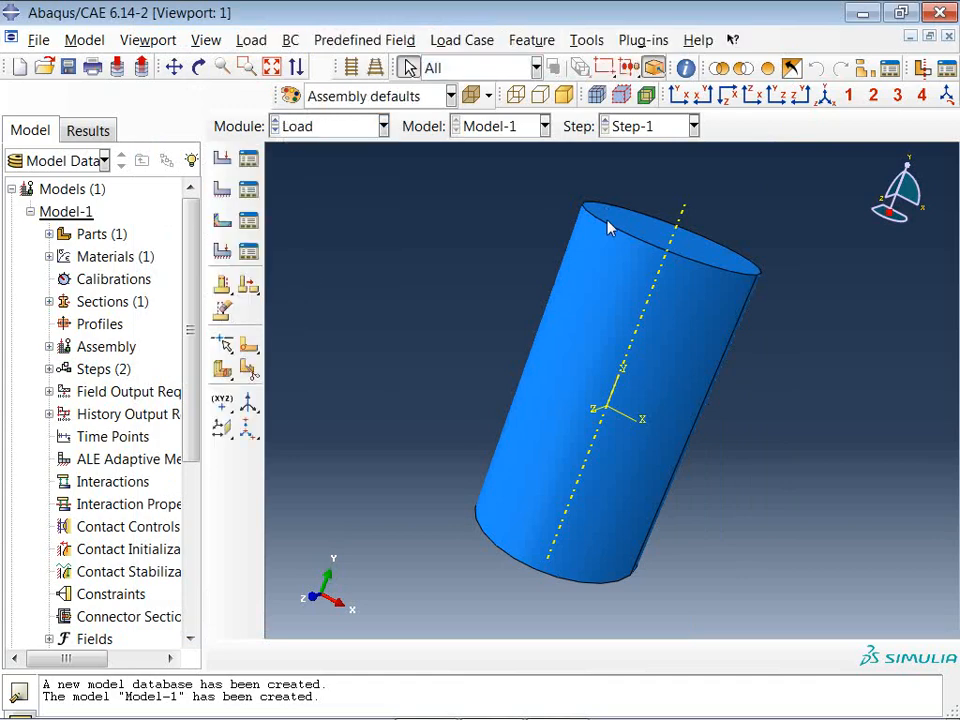
left_click_drag(613, 221, 572, 259, "ctrl+alt")
left_click(221, 190)
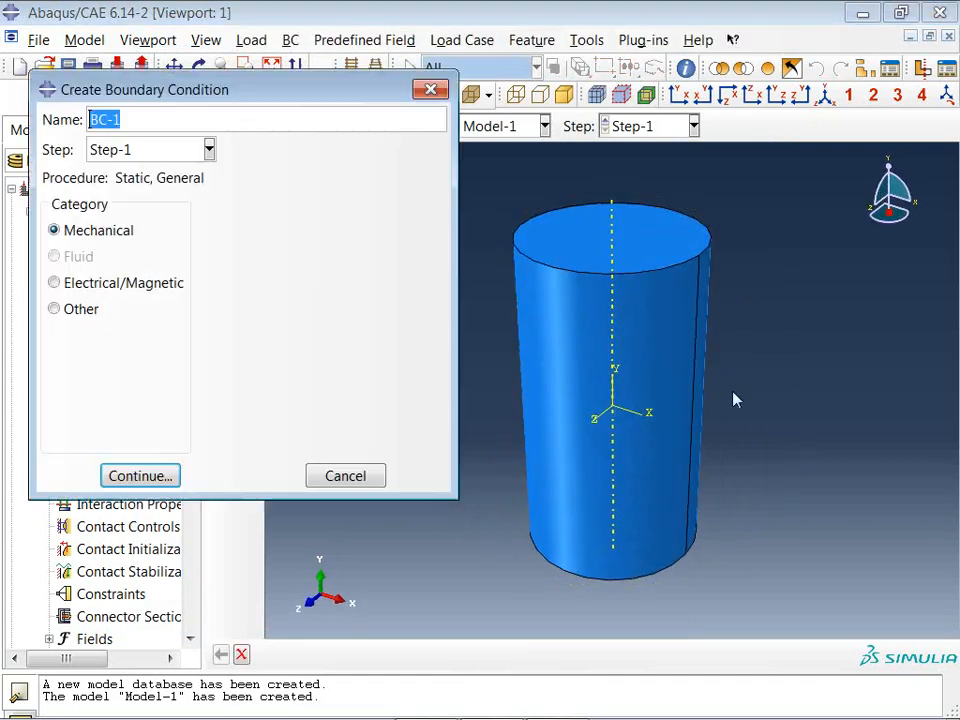
left_click_drag(735, 399, 710, 330, "ctrl+alt")
left_click(654, 500)
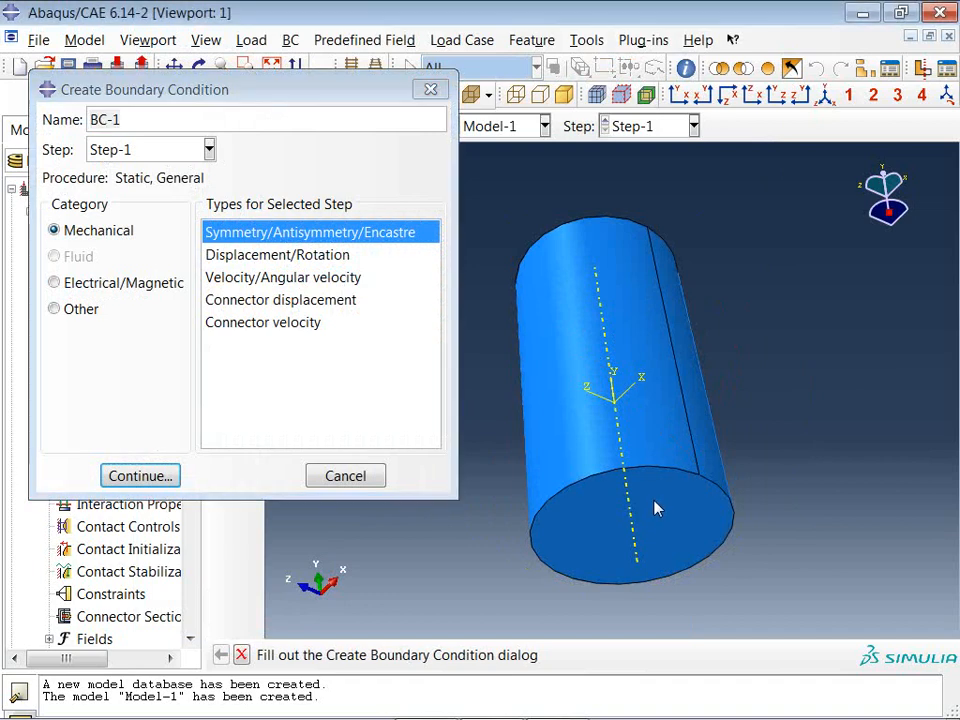
left_click(135, 150)
left_click(145, 168)
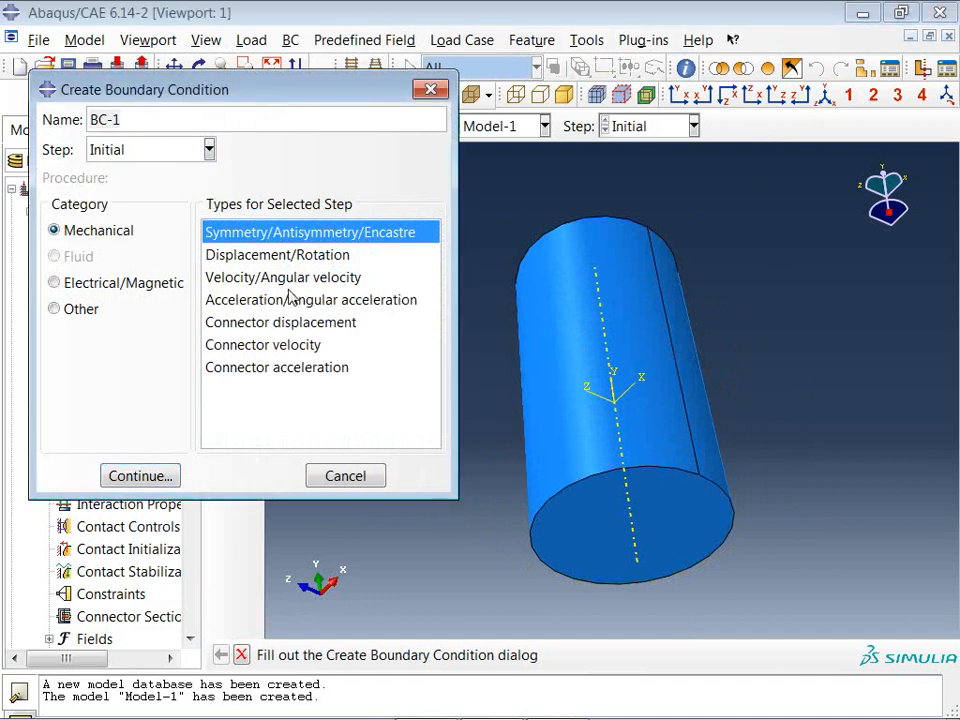
left_click(140, 476)
- Apply the boundary condition to the cylinder's bottom face as ENCASTRE
left_click(608, 521)
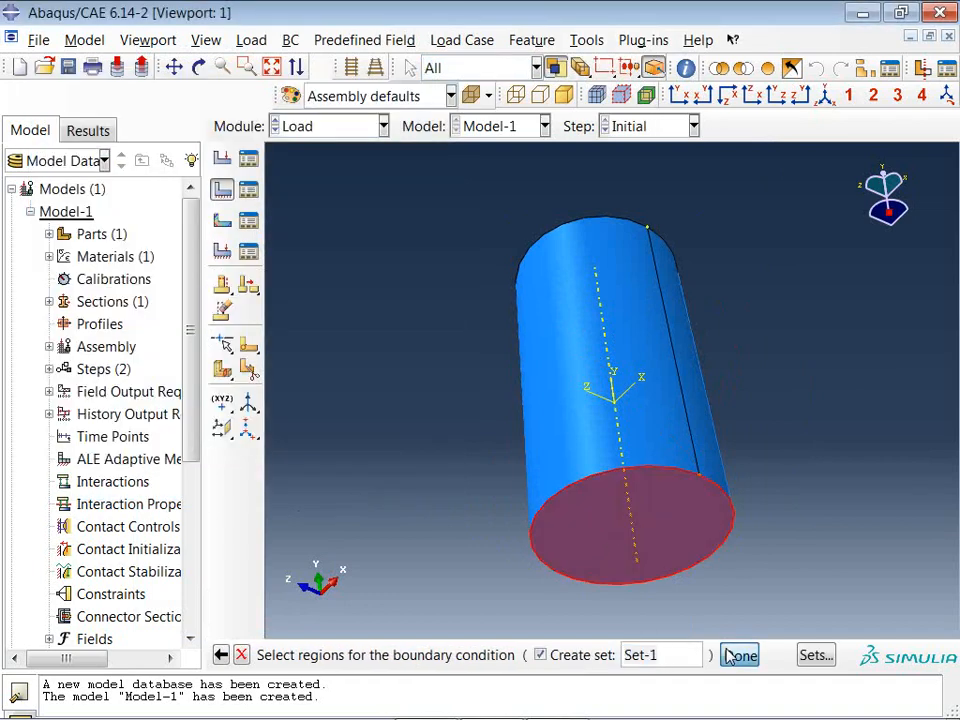
left_click(739, 656)
left_click(188, 504)
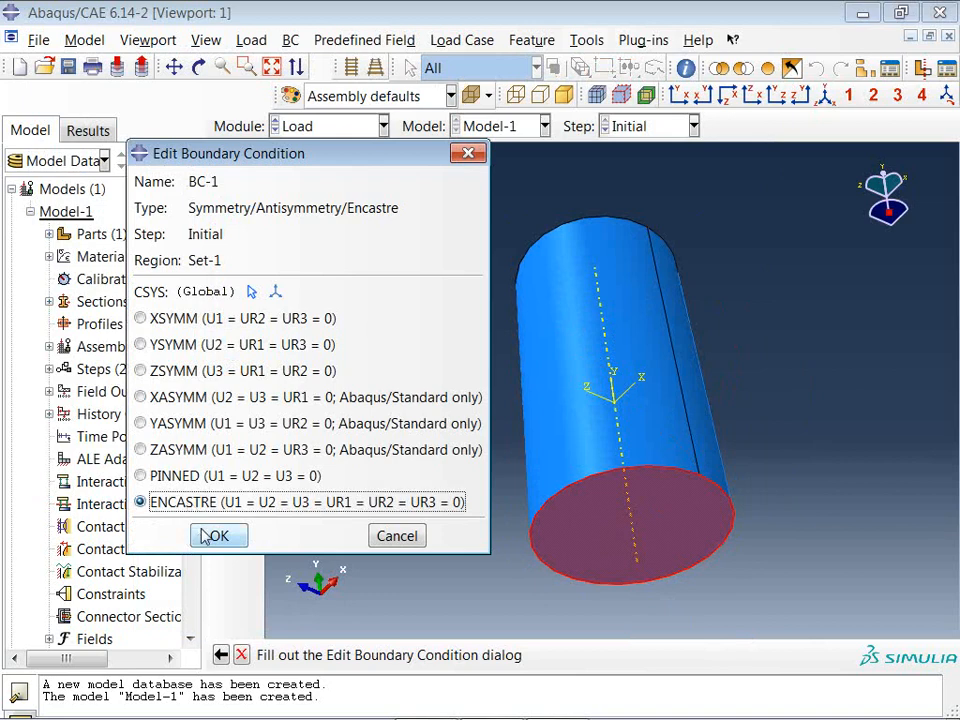
left_click(212, 535)
- Begin a mechanical Pressure load in Step-1
left_click_drag(594, 306, 645, 411, "ctrl+alt")
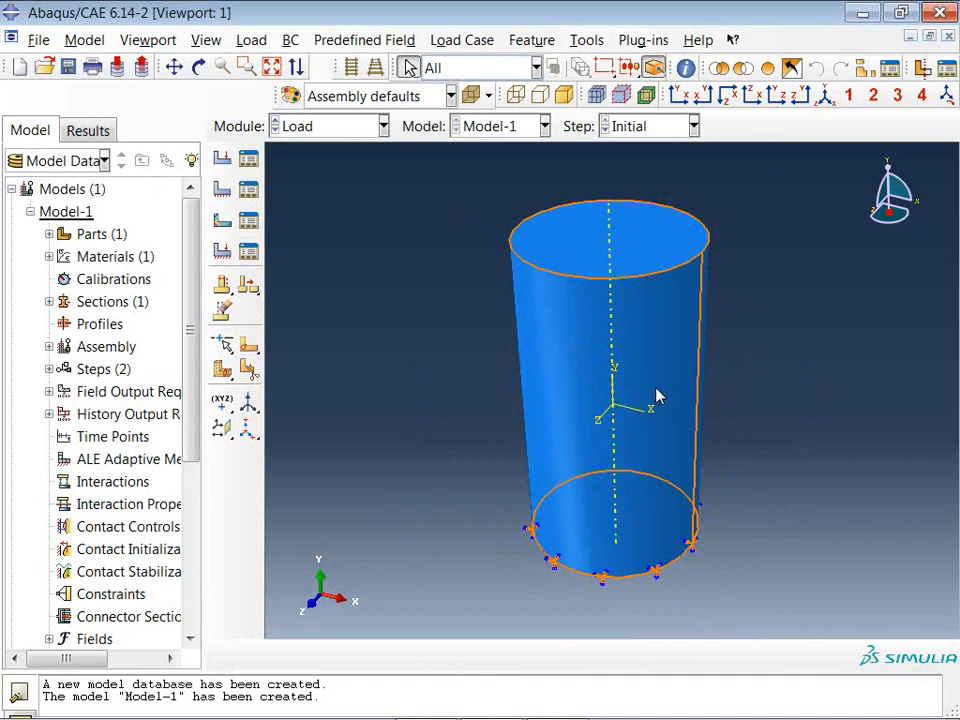
left_click(222, 165)
left_click(171, 192)
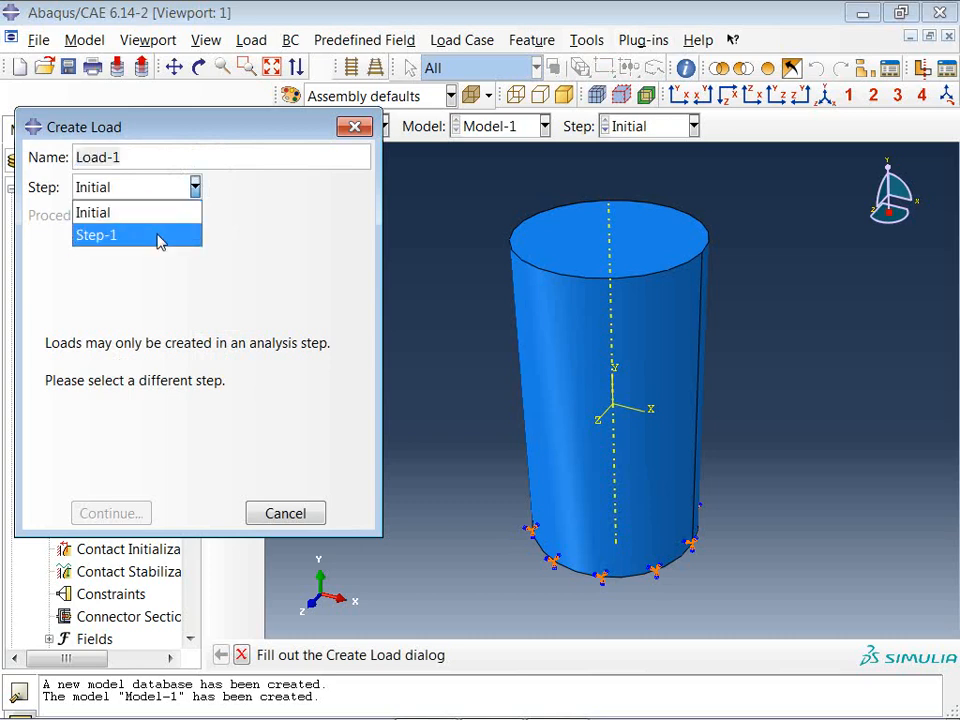
left_click(159, 237)
left_click(214, 314)
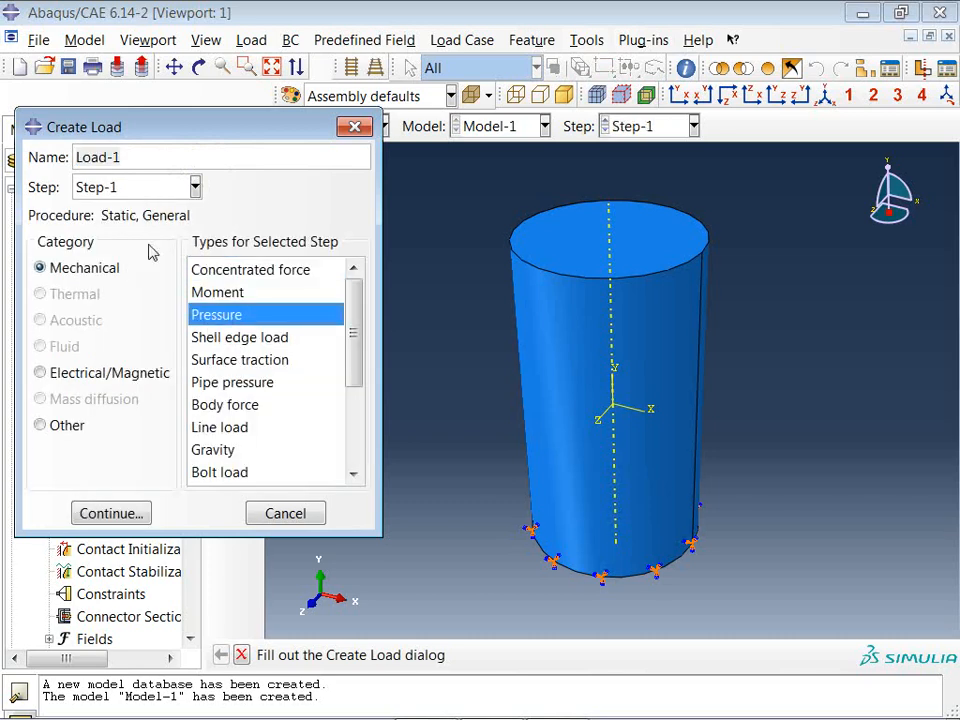
left_click(138, 514)
- Apply the pressure to the cylinder's top face without creating a named surface, using a uniform magnitude of 100
mouse_move(626, 285)
left_mouse_down("ctrl+alt")
mouse_move(660, 223)
mouse_move(612, 289)
left_mouse_up("ctrl+alt")
left_click(645, 284)
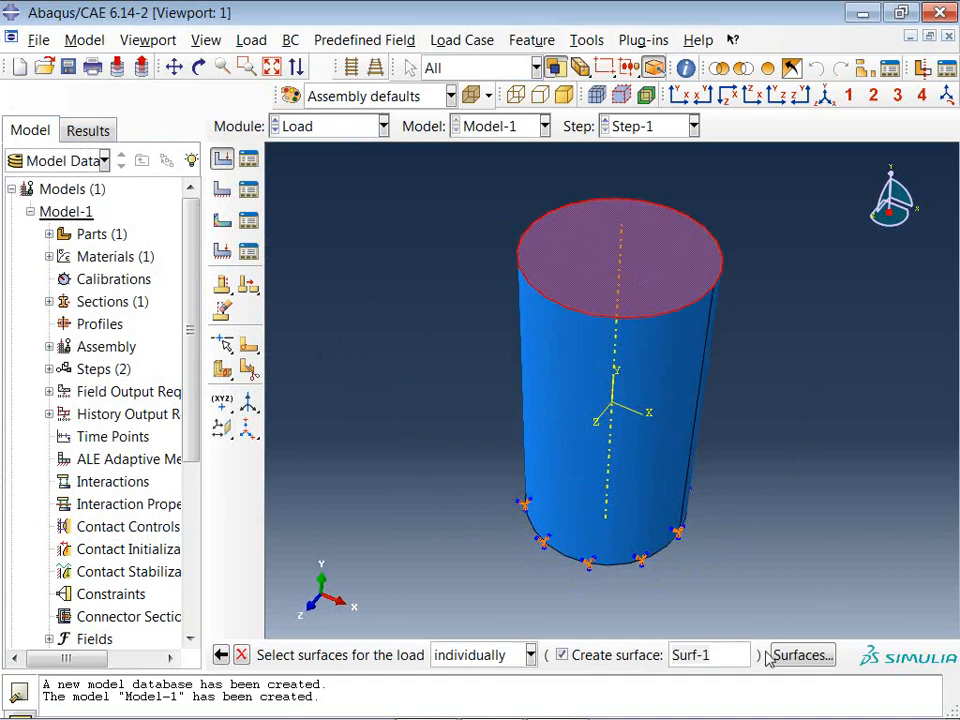
left_click(801, 655)
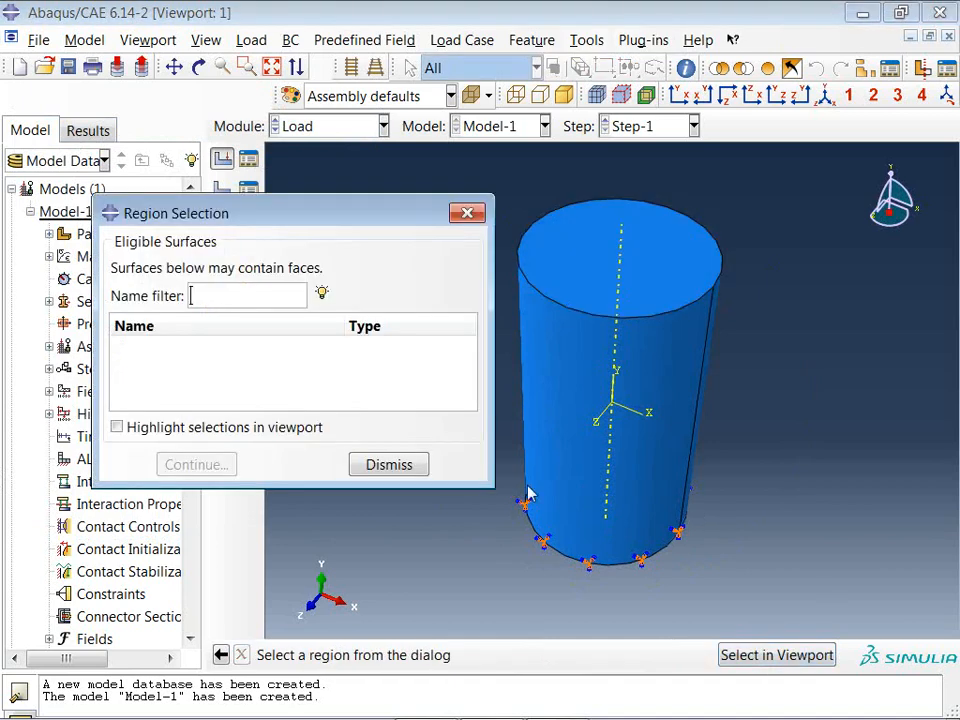
left_click(472, 214)
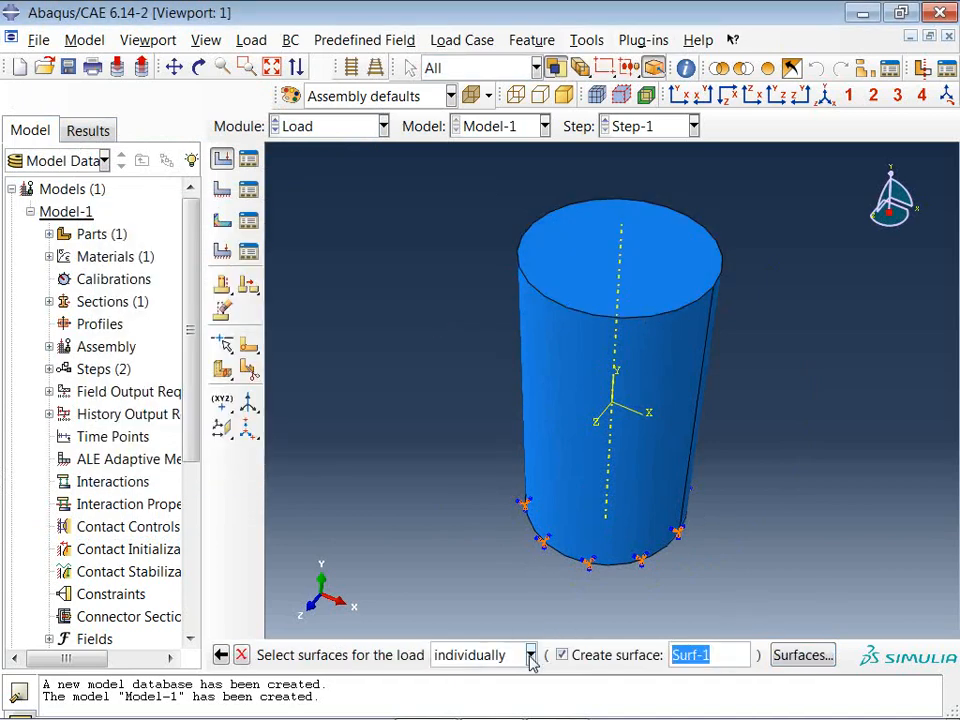
left_click(562, 655)
left_click(700, 652)
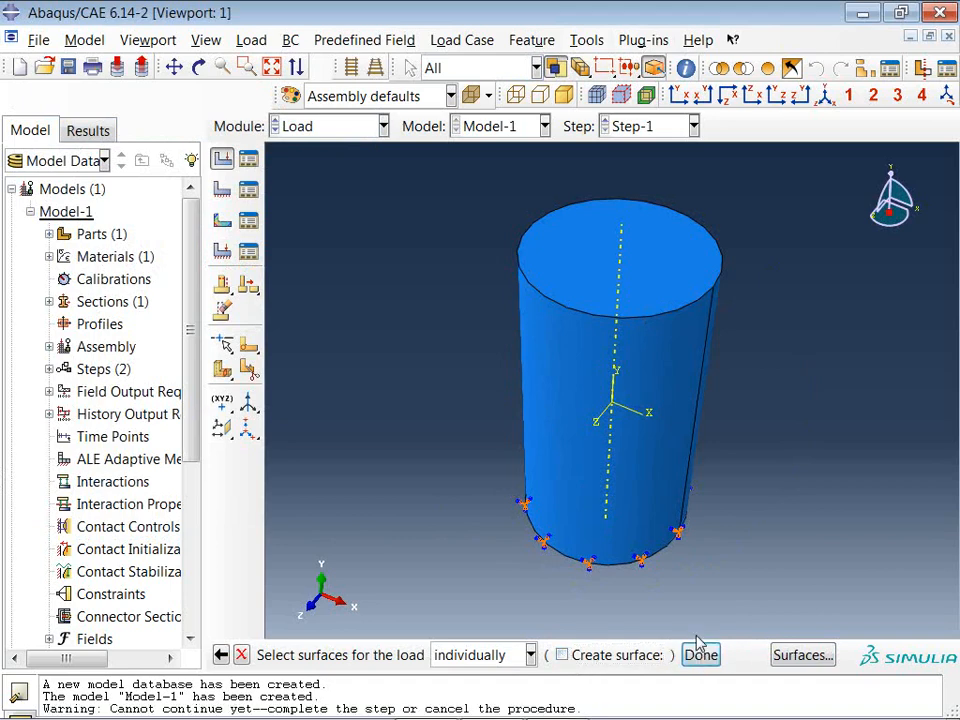
left_click(655, 283)
left_click(700, 655)
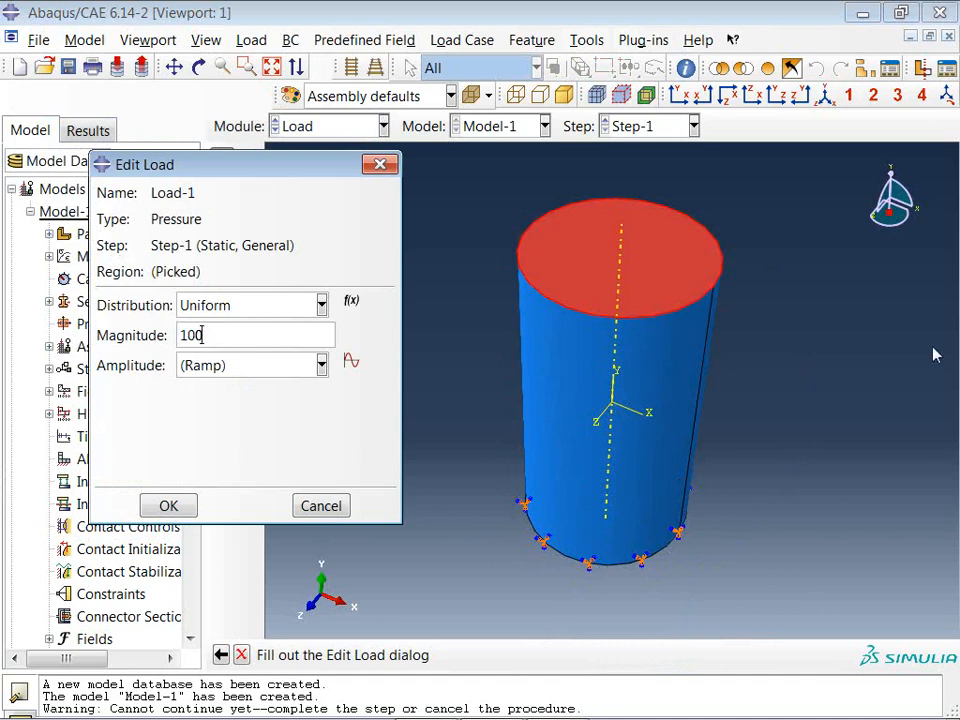
left_click(178, 501)
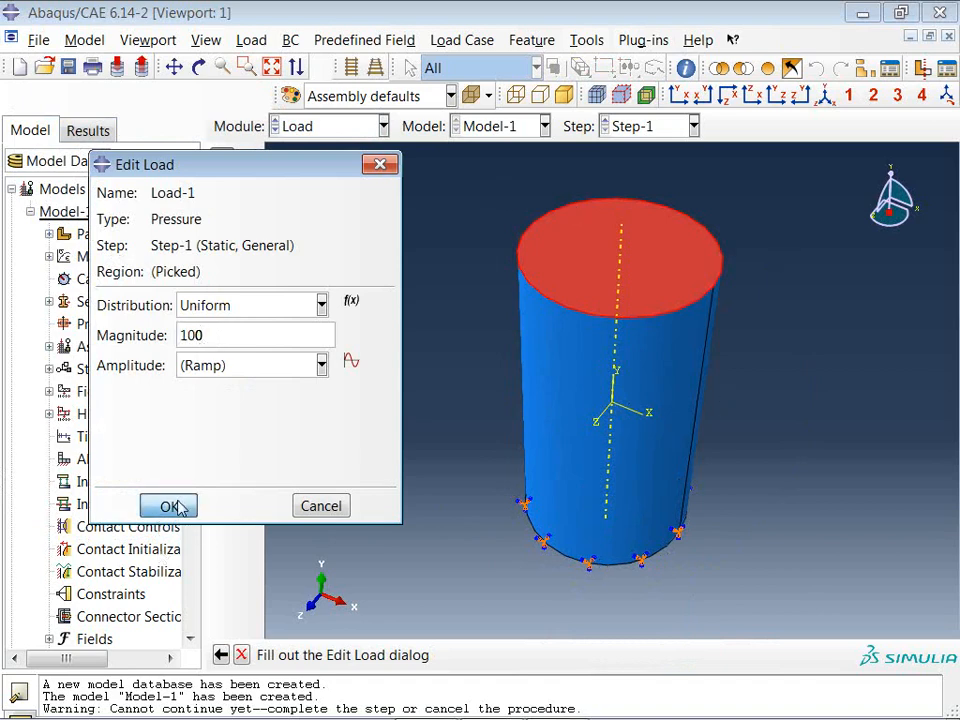
- Seed Part-1 for meshing at part level with an approximate global size of 2.5
left_click_drag(730, 390, 684, 289, "ctrl+alt")
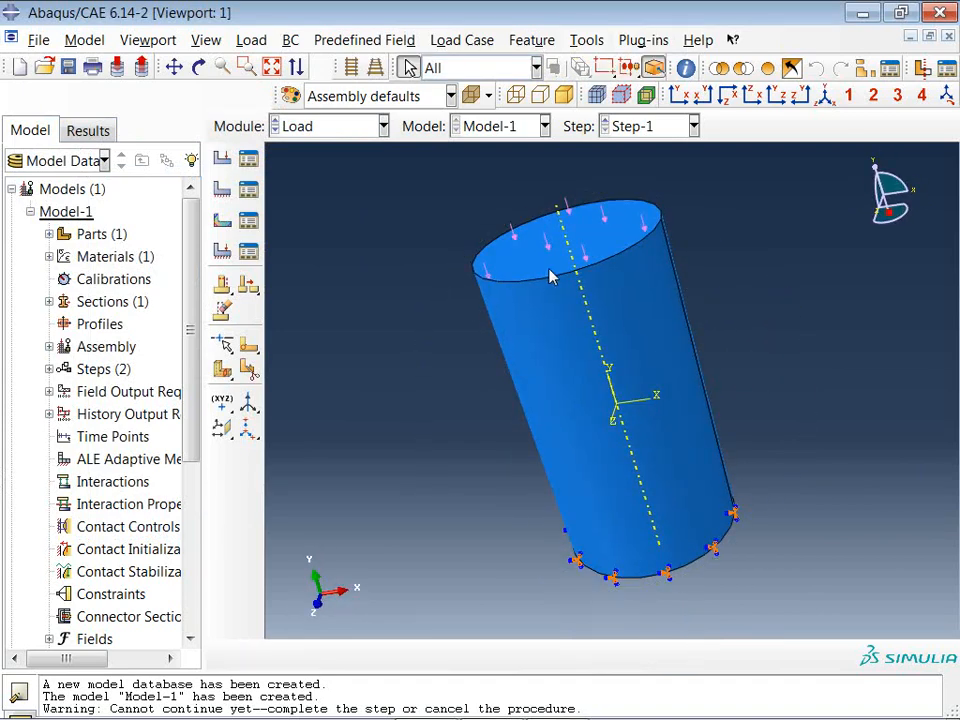
left_click_drag(615, 375, 757, 575, "ctrl+alt")
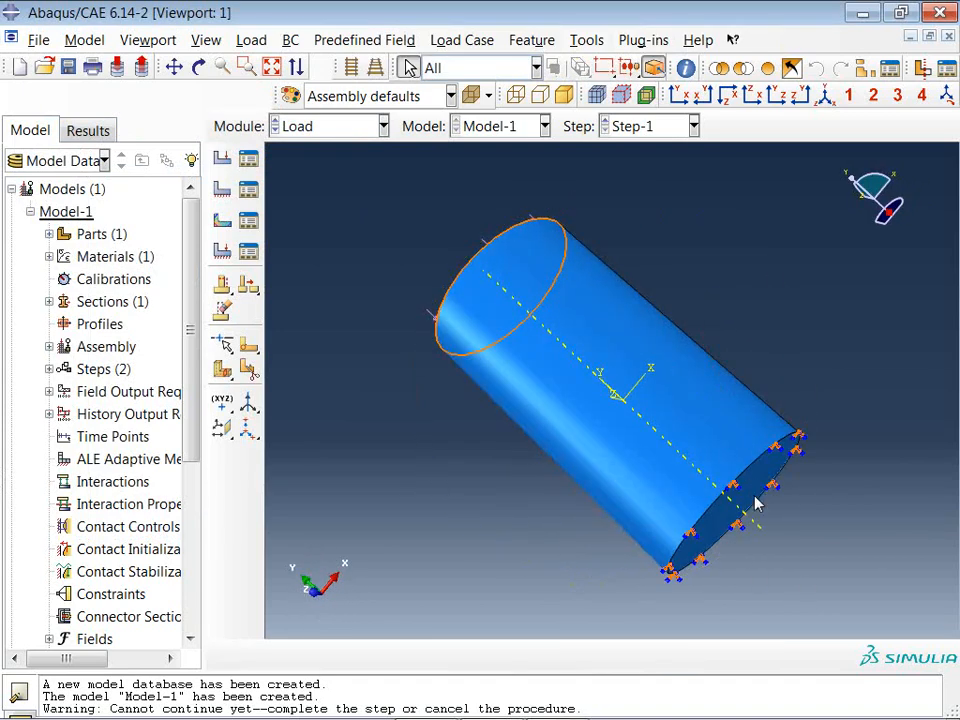
left_click(340, 130)
left_click(322, 283)
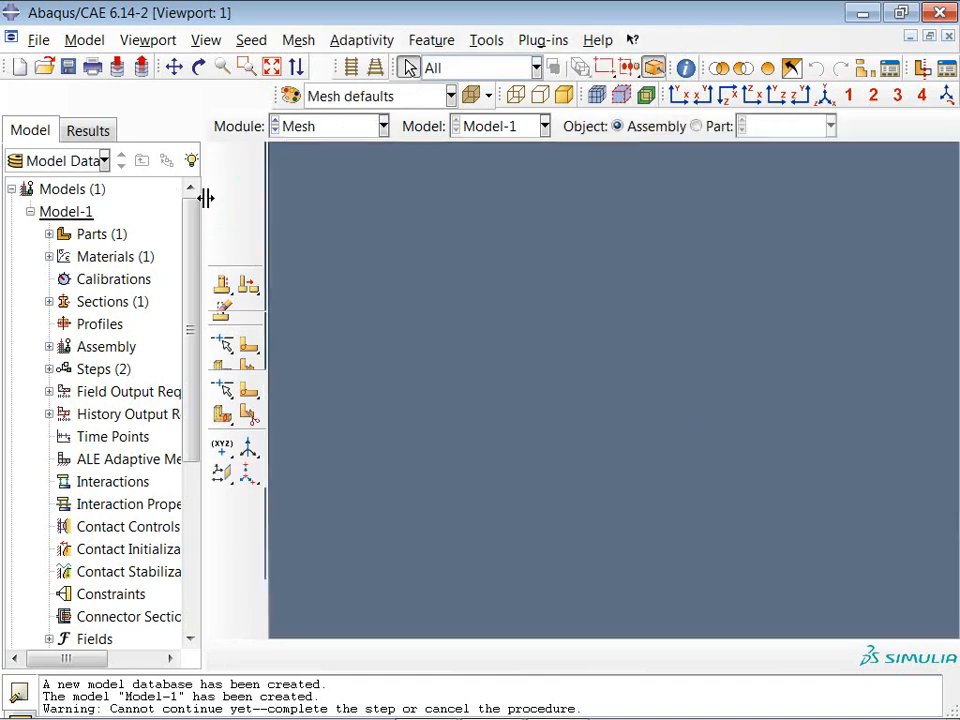
left_click(221, 160)
left_click(495, 417)
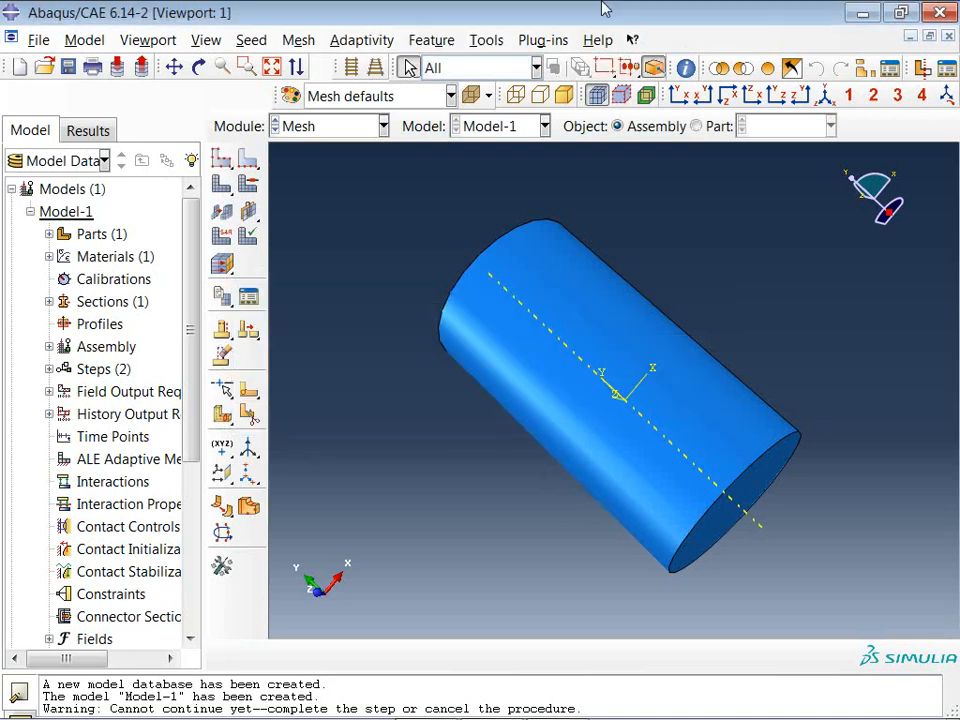
left_click(696, 126)
left_click(221, 160)
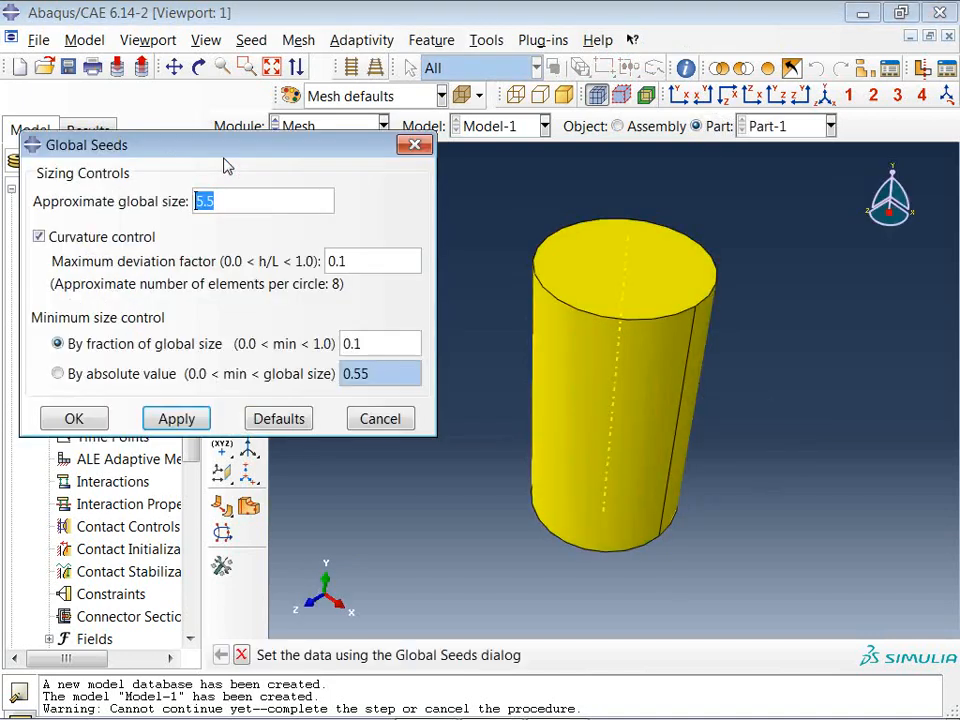
type("2")
left_click(150, 420)
left_click(97, 425)
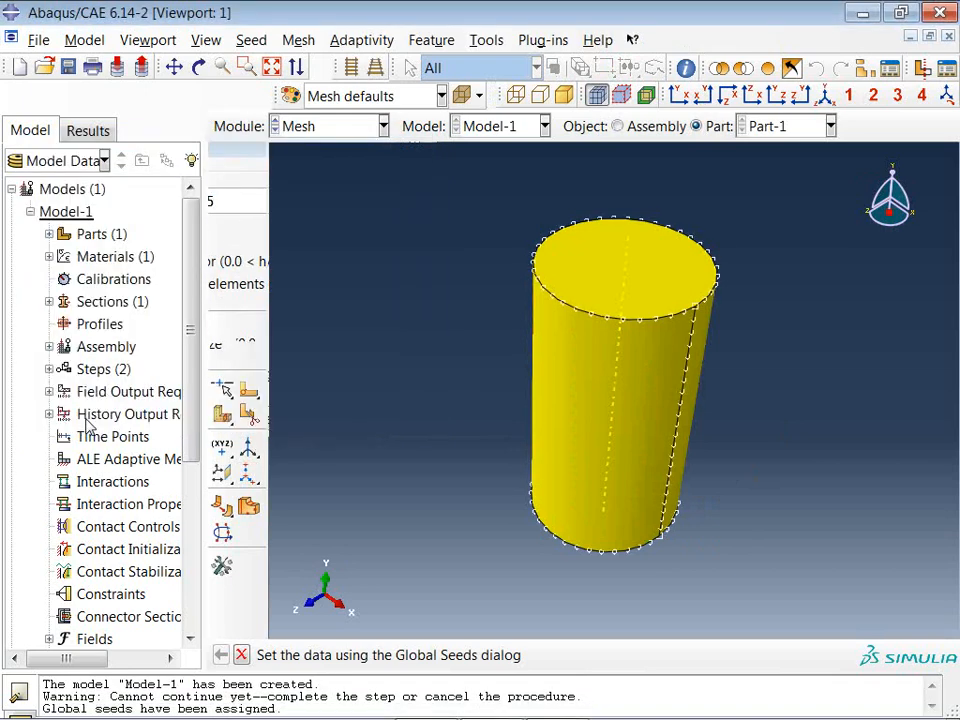
- Mesh the seeded cylinder part and inspect the mesh from several angles
left_click(222, 210)
left_click(407, 655)
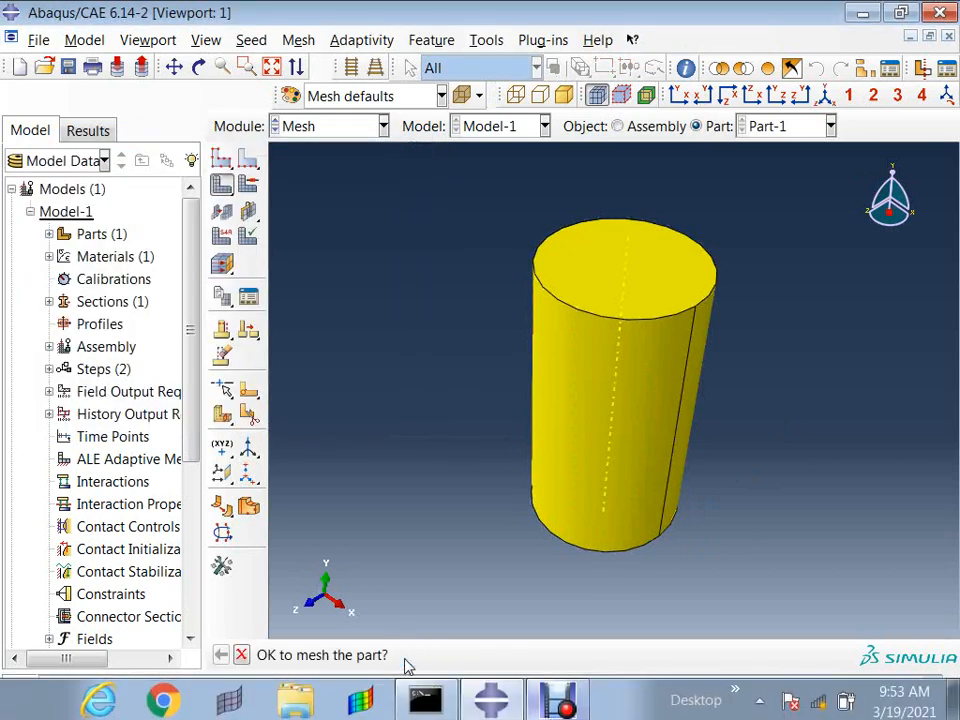
left_click_drag(684, 382, 666, 304, "ctrl+alt")
left_click_drag(662, 495, 638, 570, "ctrl+alt")
mouse_move(604, 357)
left_mouse_down("ctrl+alt")
mouse_move(636, 358)
mouse_move(616, 351)
left_mouse_up("ctrl+alt")
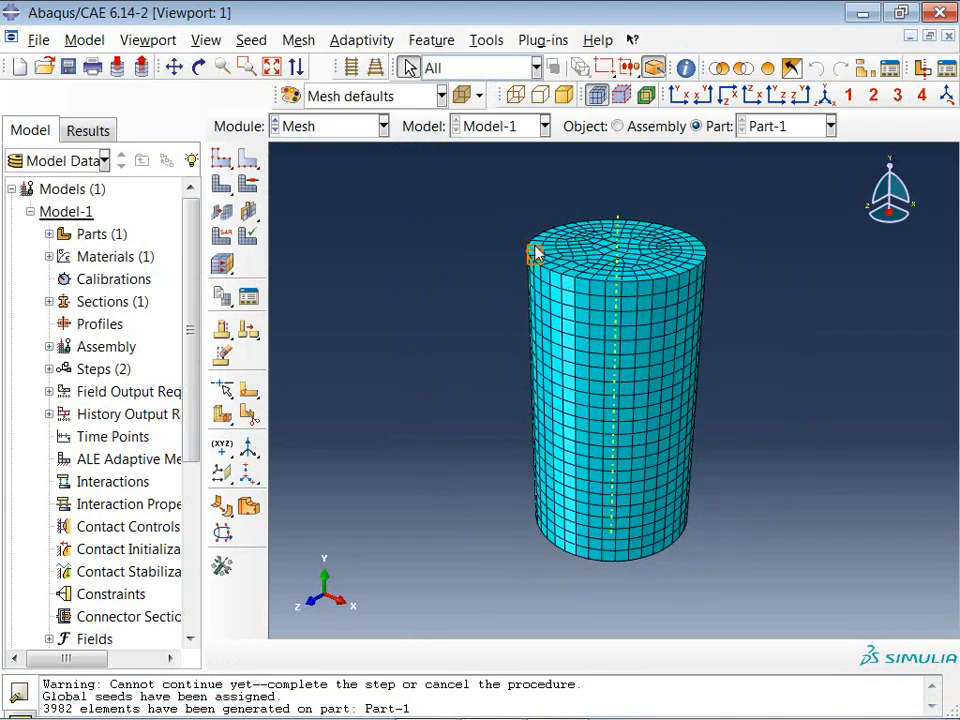
- Create an analysis job for Model-1 in the Job module, keeping the default full analysis and background run settings
left_click(336, 127)
left_click(333, 330)
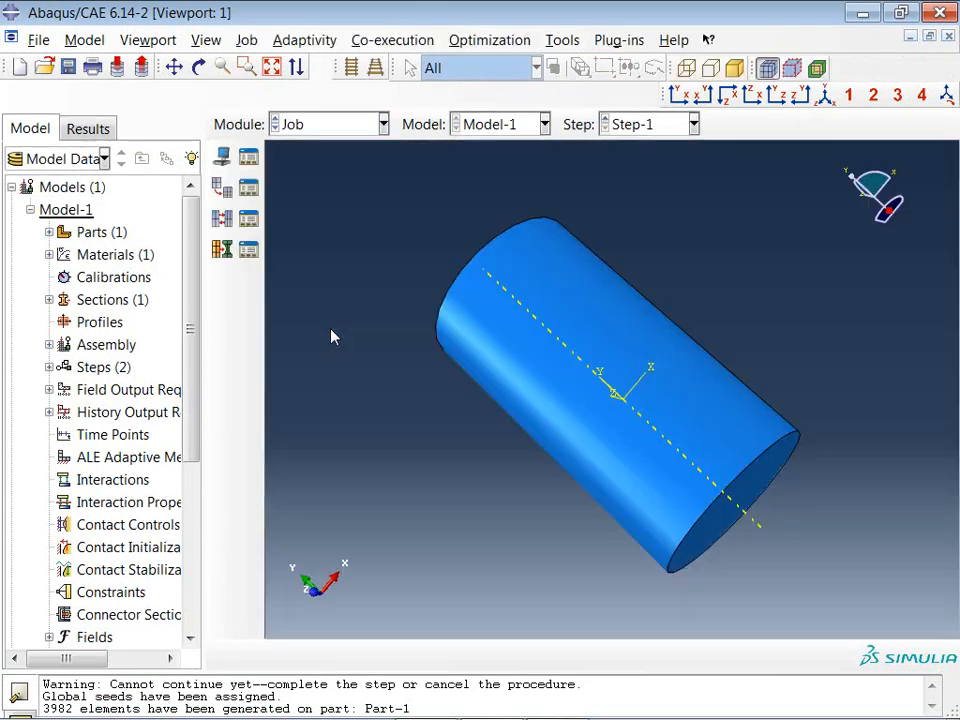
left_click(222, 157)
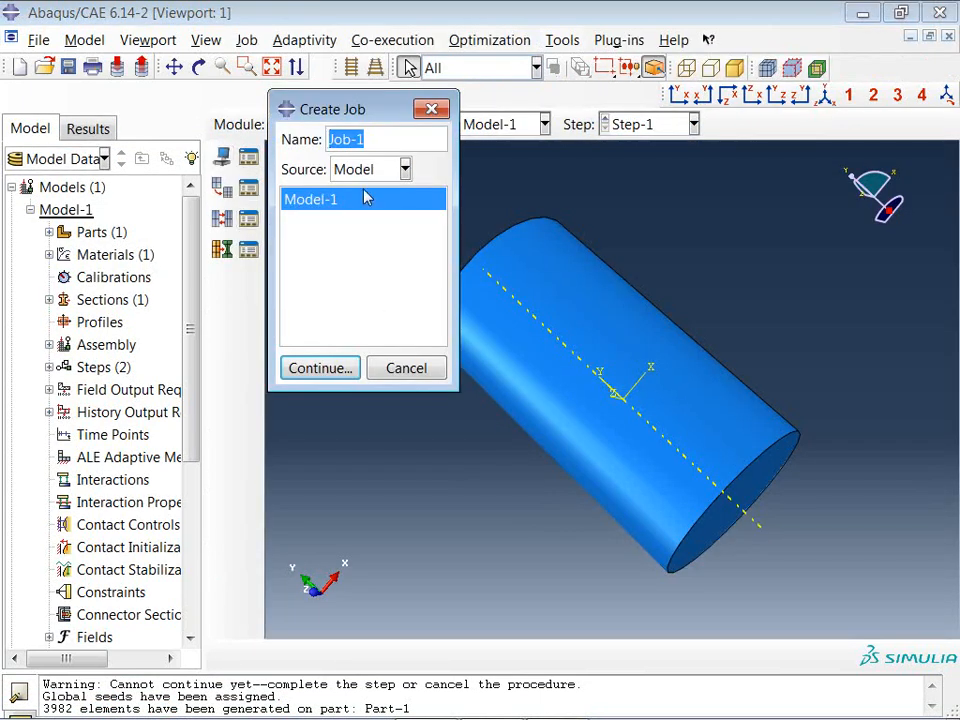
left_click(318, 368)
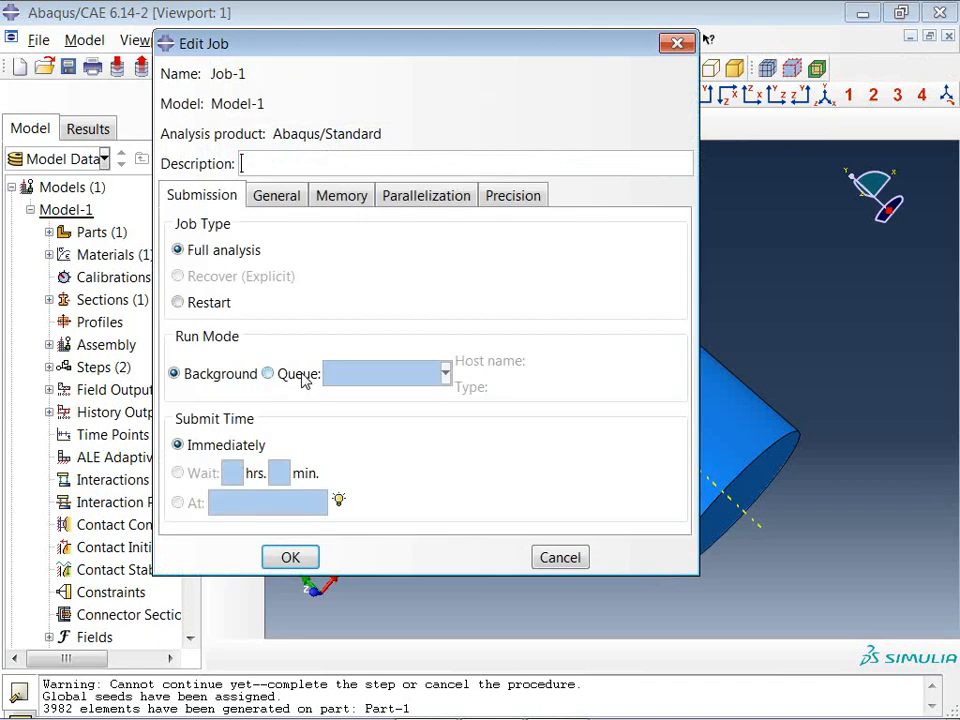
left_click(278, 562)
- Submit Job-1 for analysis and monitor its progress until the run ends
left_click(248, 157)
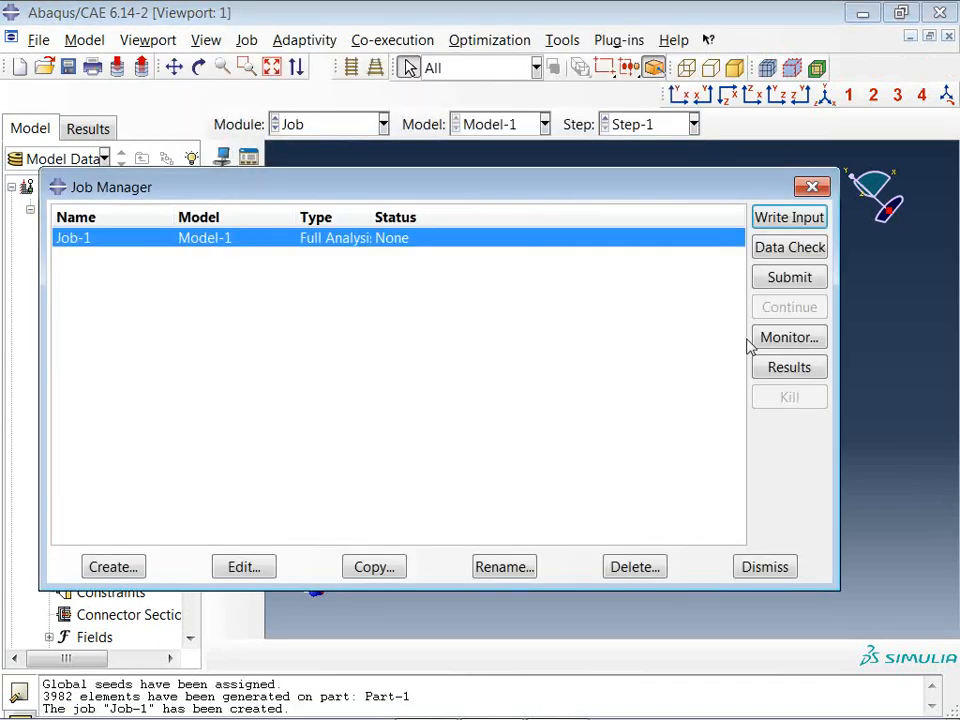
left_click(790, 278)
left_click(87, 208)
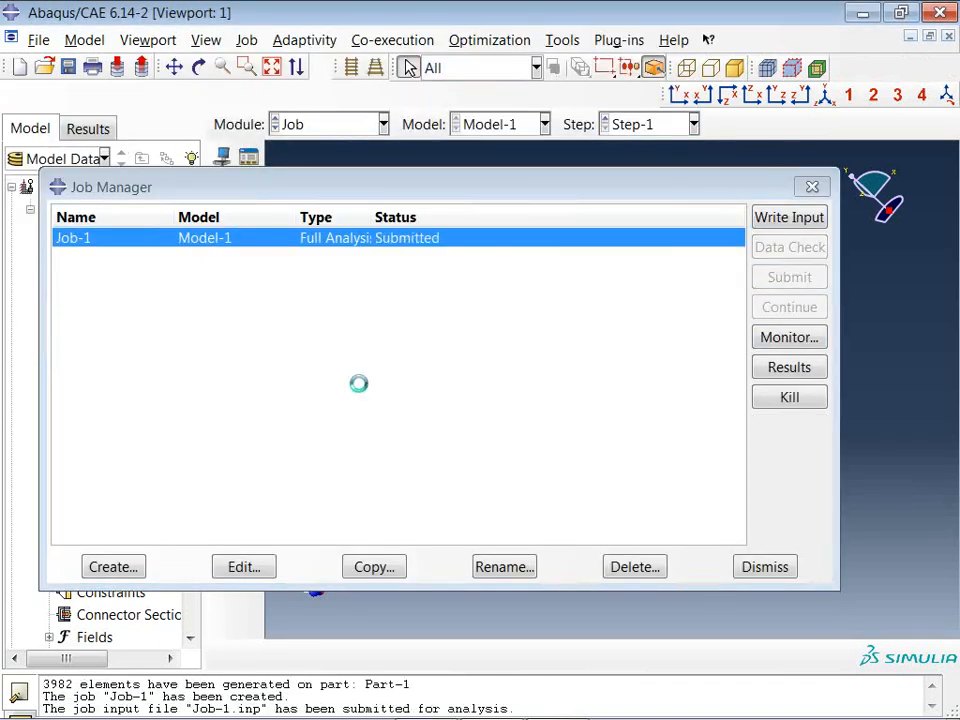
left_click(790, 339)
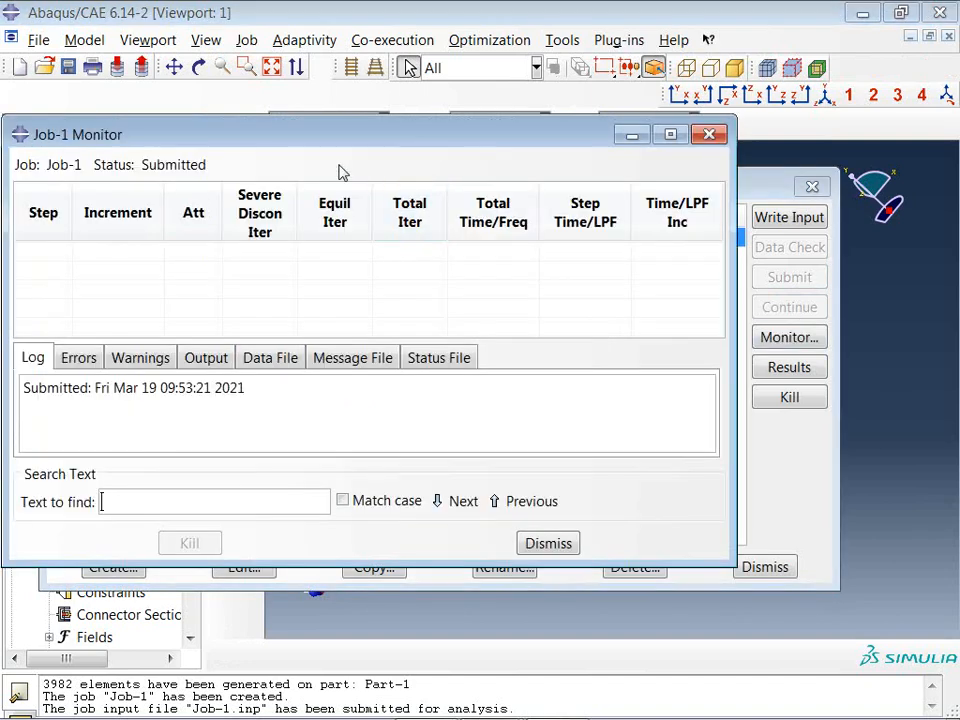
left_click_drag(380, 140, 420, 276)
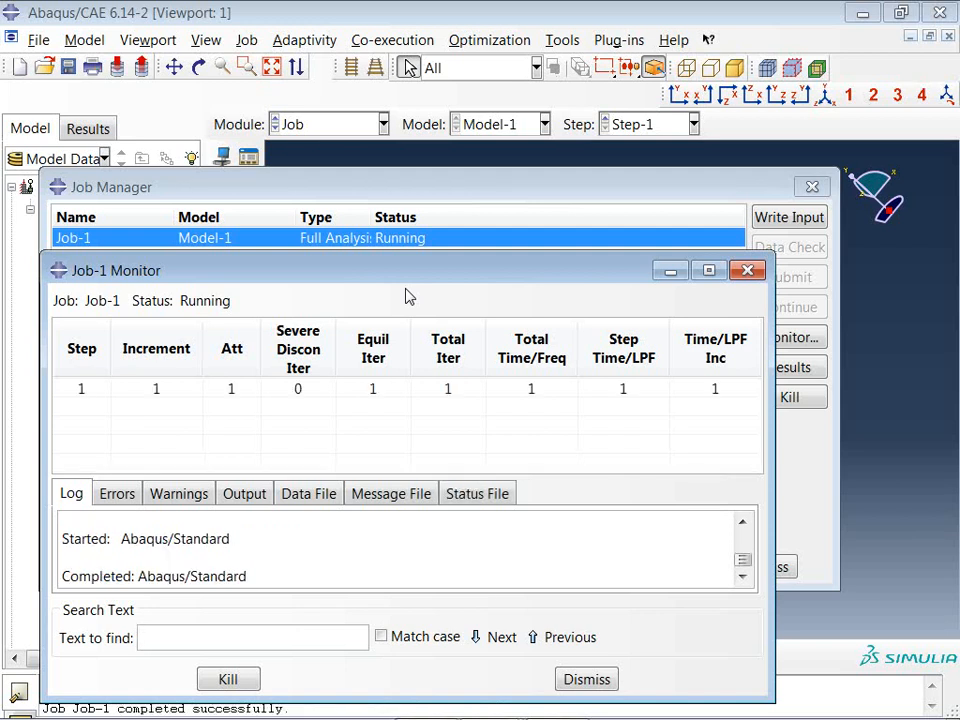
left_click(587, 680)
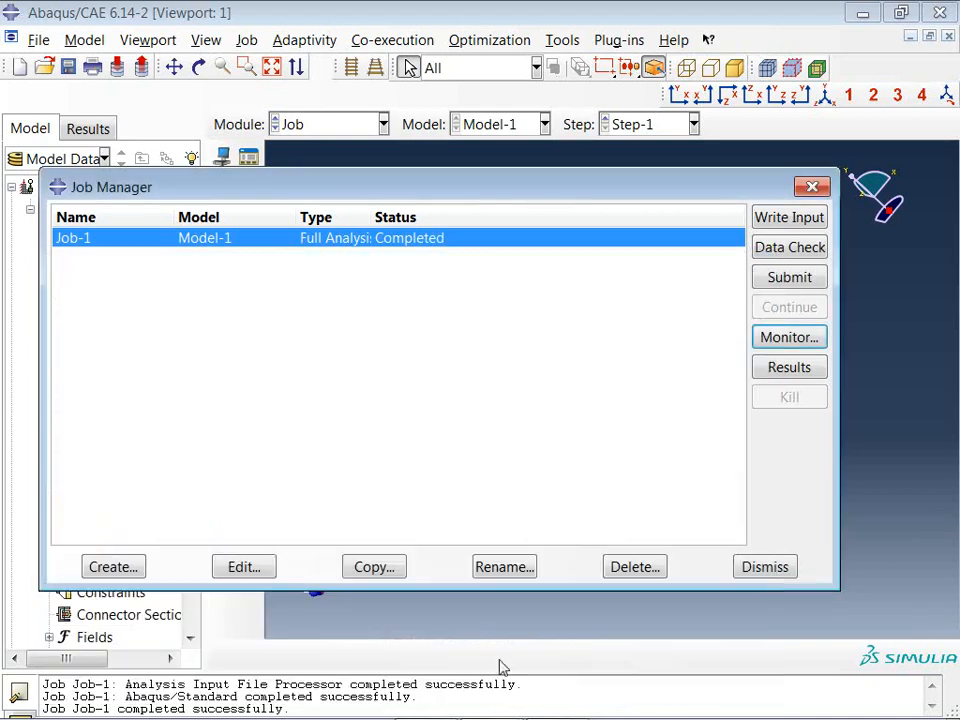
- Load the Job-1 results and plot the Mises stress contours on the deformed cylinder
left_click(786, 366)
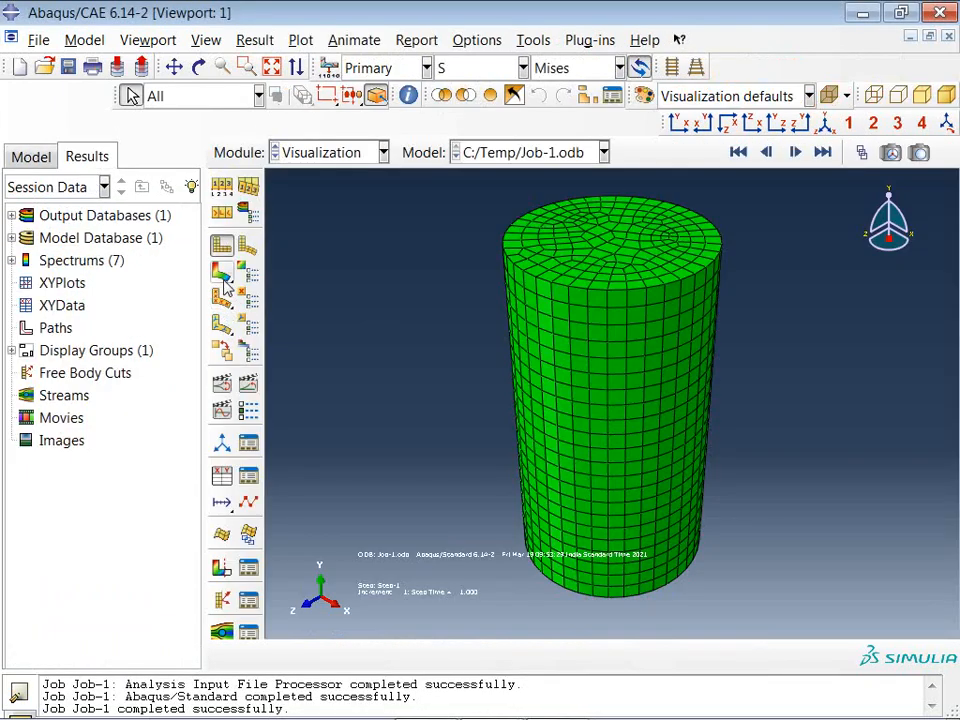
left_click(224, 281)
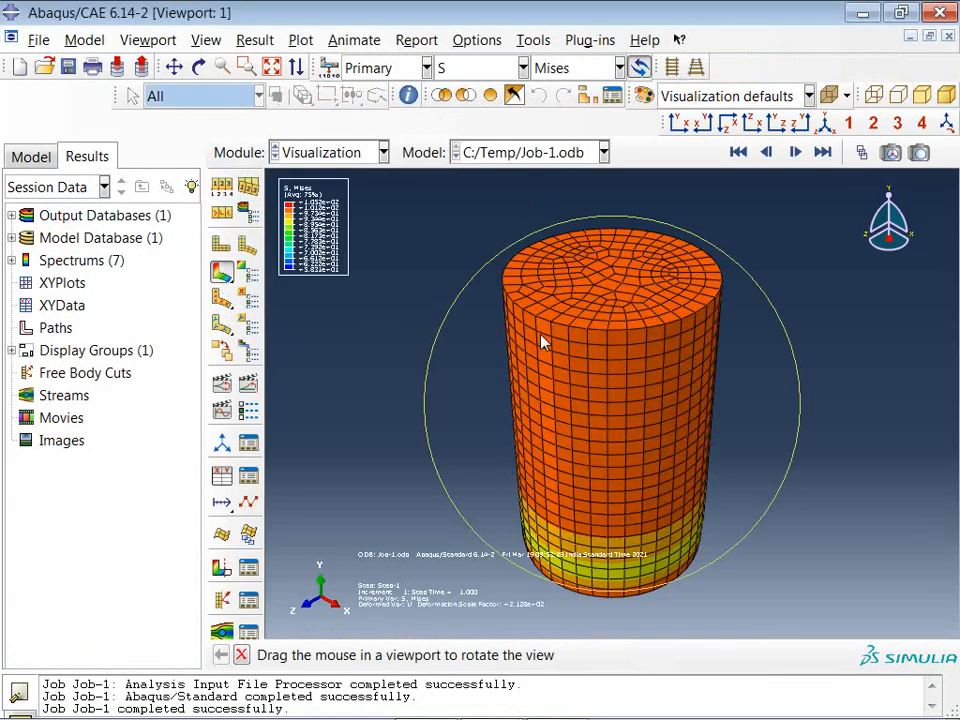
left_click_drag(540, 335, 545, 336, "ctrl+alt")
- Set the viewport legend's font size to 14 points in the annotation options
left_click(147, 40)
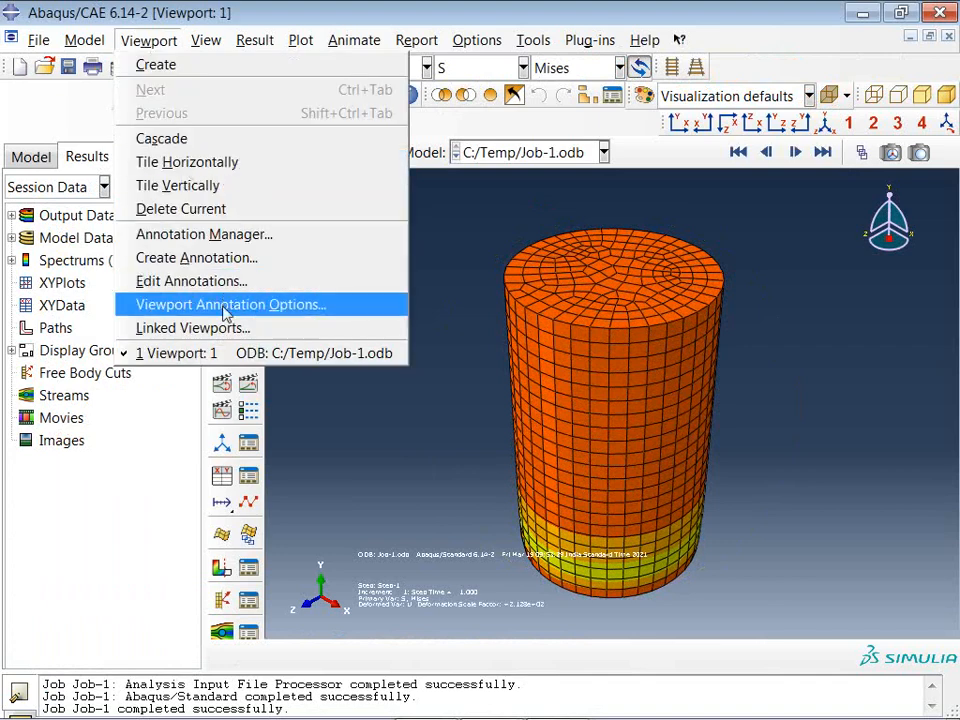
left_click(227, 308)
left_click(120, 86)
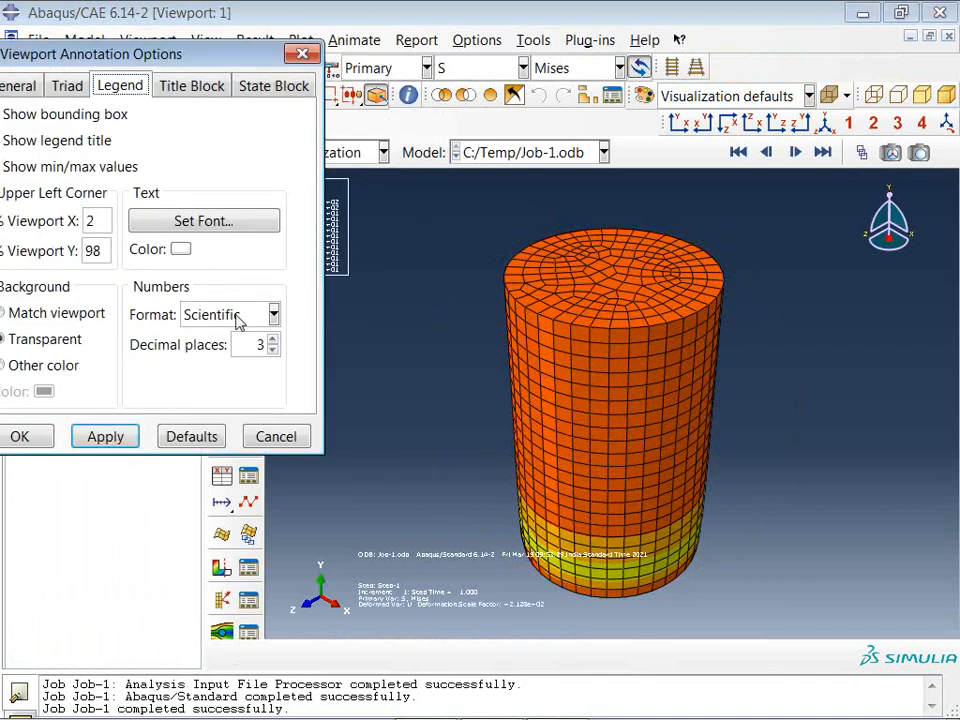
left_click(226, 224)
left_click(571, 278)
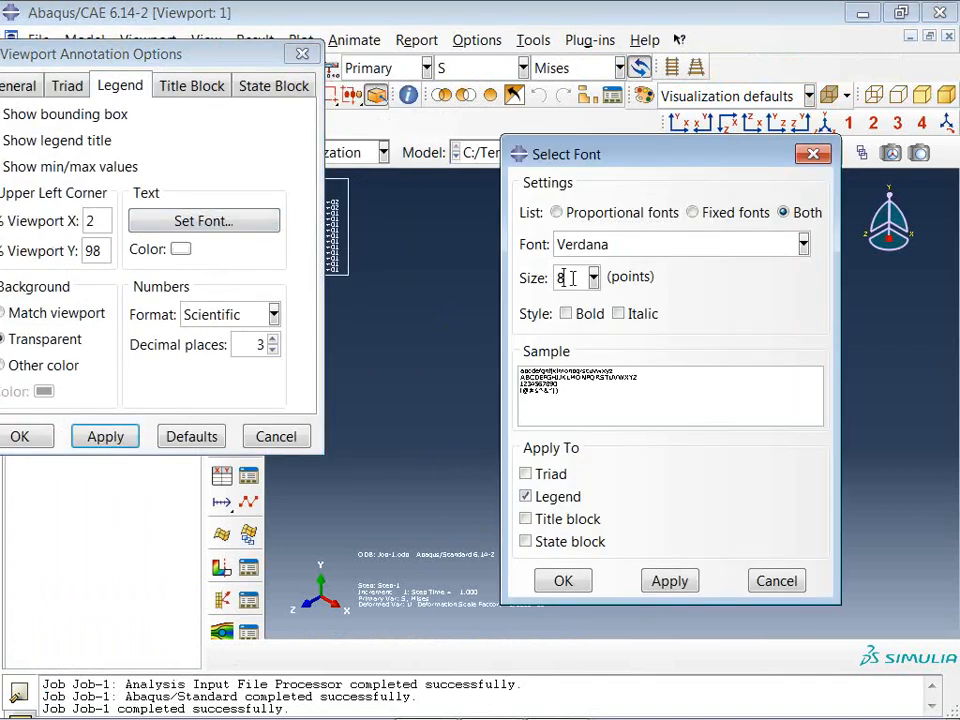
left_click(593, 278)
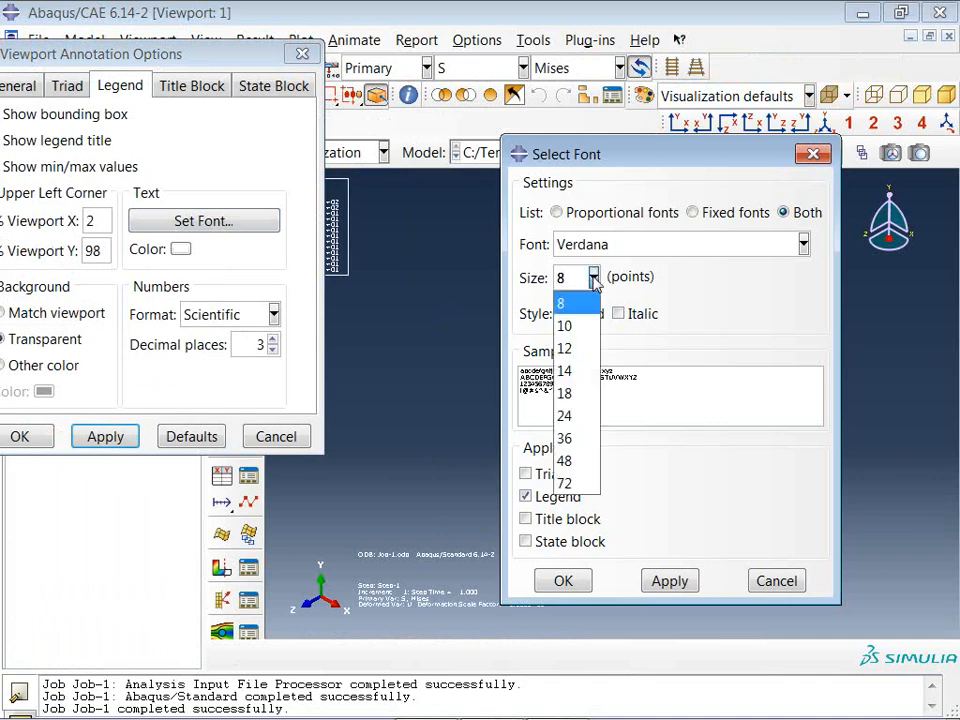
left_click(568, 366)
left_click(669, 581)
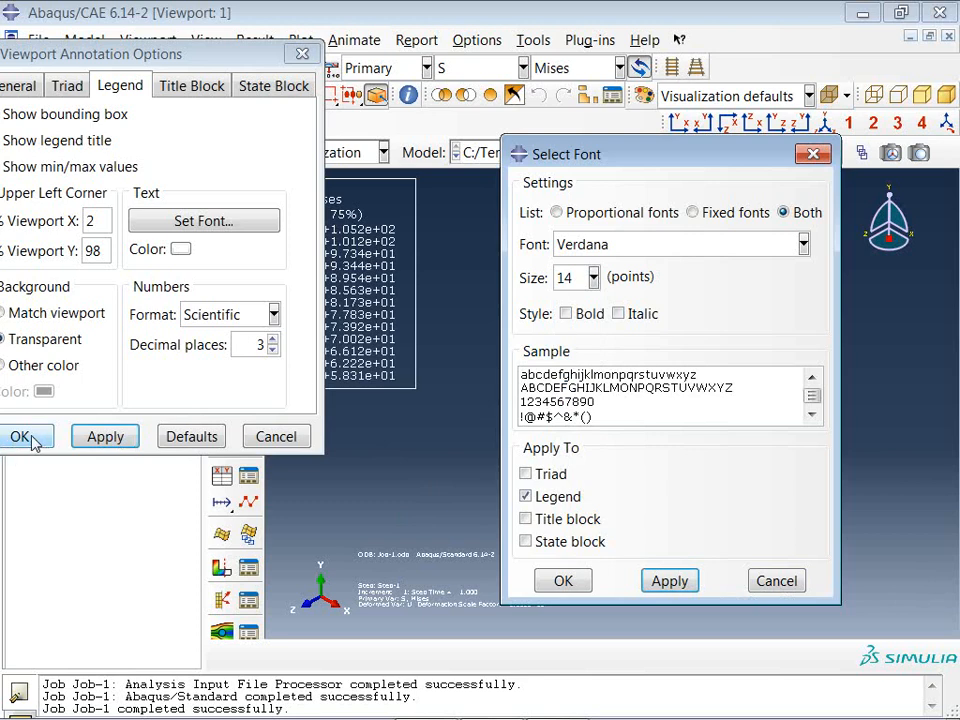
left_click(566, 581)
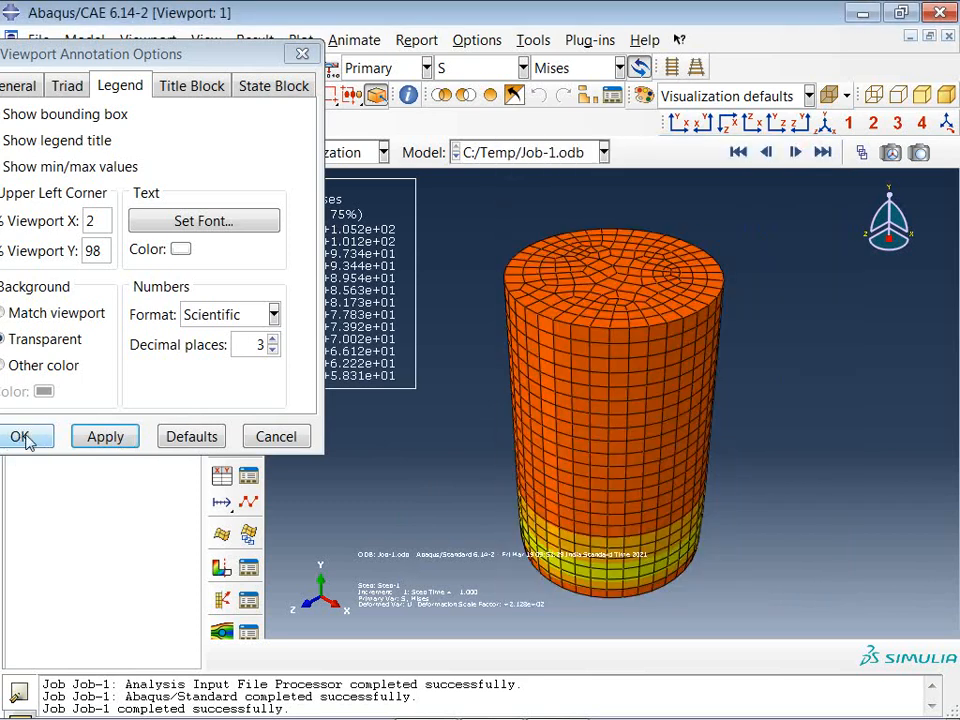
left_click(28, 441)
- Switch to Snipping Tool and capture the Mises stress plot of the cylinder together with its legend
left_click_drag(546, 321, 643, 317, "ctrl+alt")
mouse_move(679, 393)
middle_mouse_down("ctrl+alt")
mouse_move(655, 384)
mouse_move(650, 341)
middle_mouse_up("ctrl+alt")
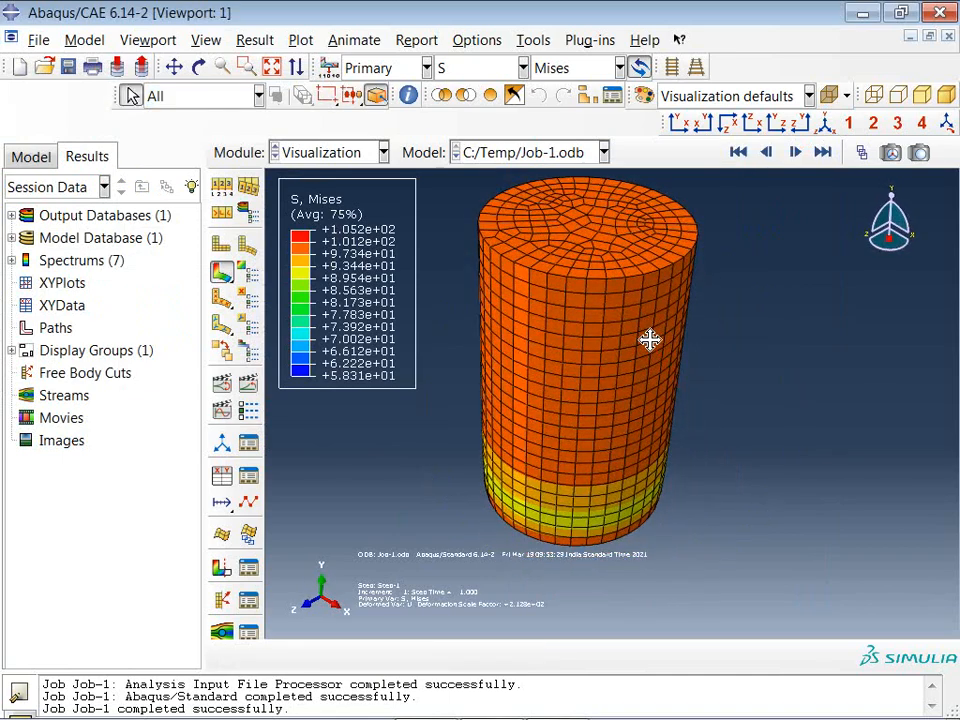
mouse_move(40, 716)
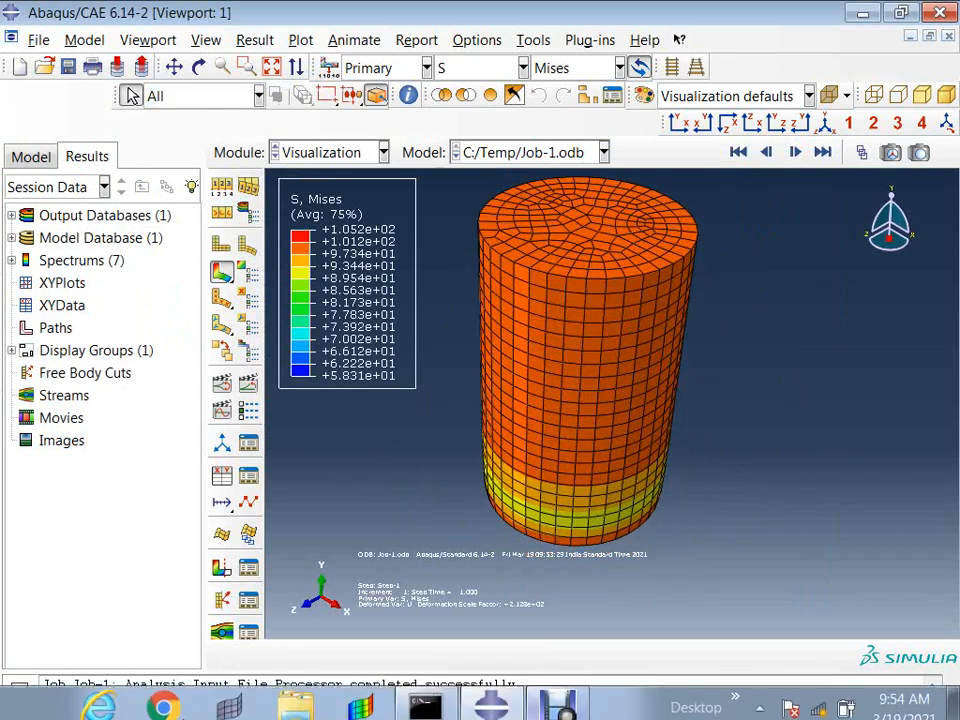
left_click(35, 707)
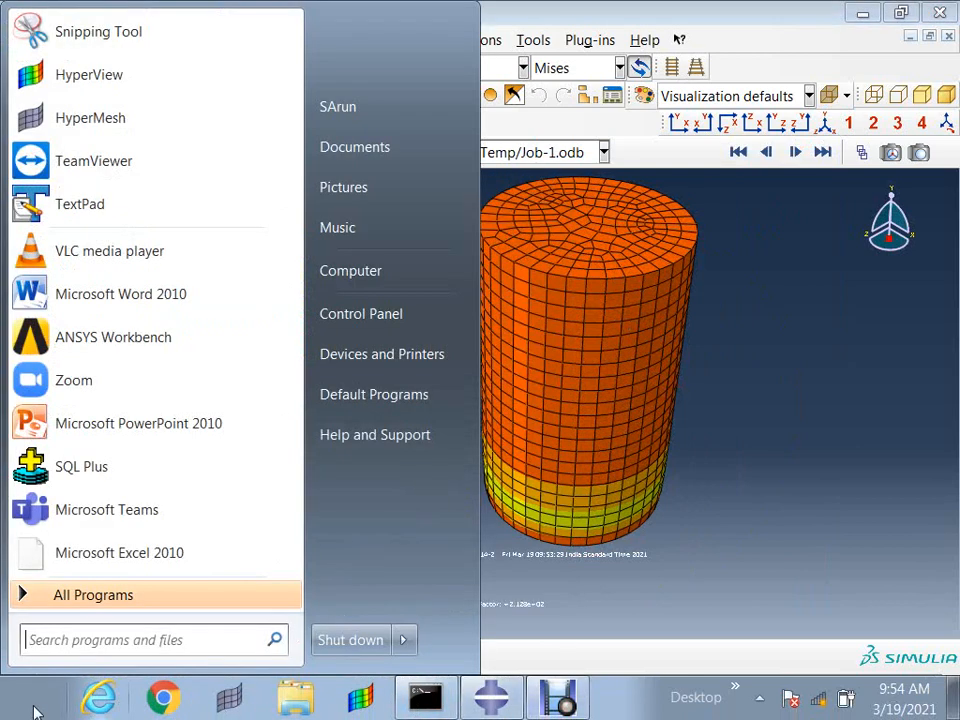
type("sni")
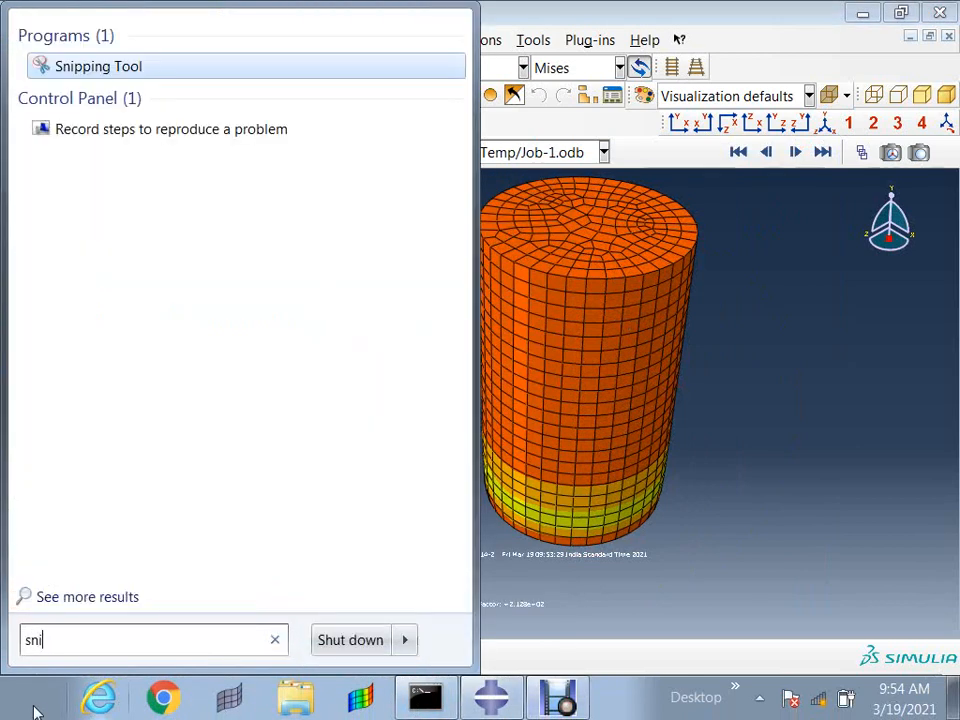
left_click(115, 68)
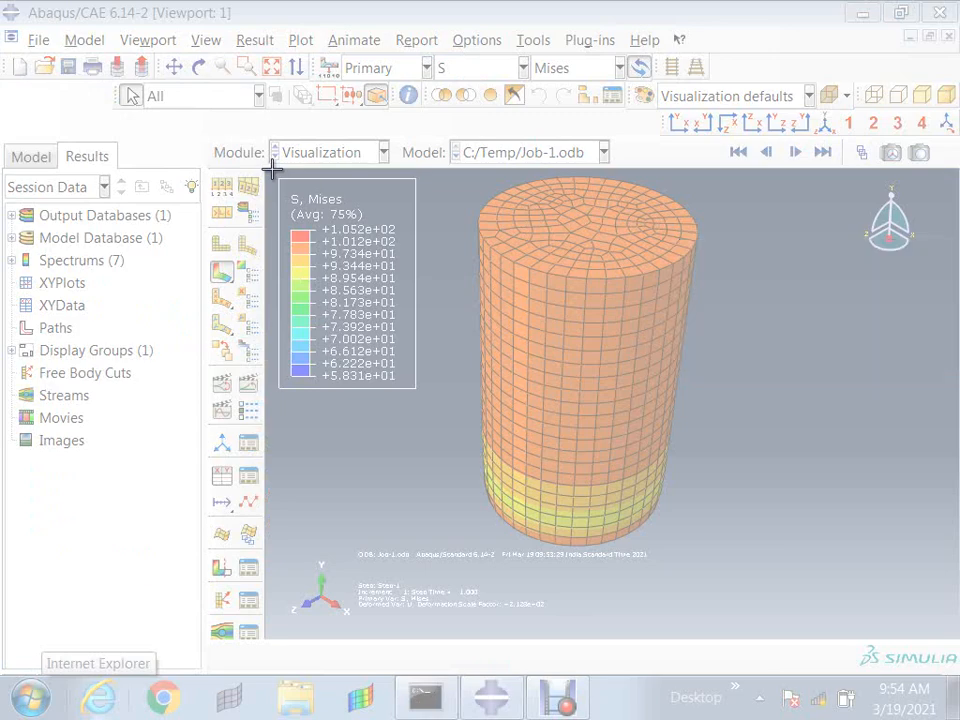
left_click_drag(272, 170, 713, 577)
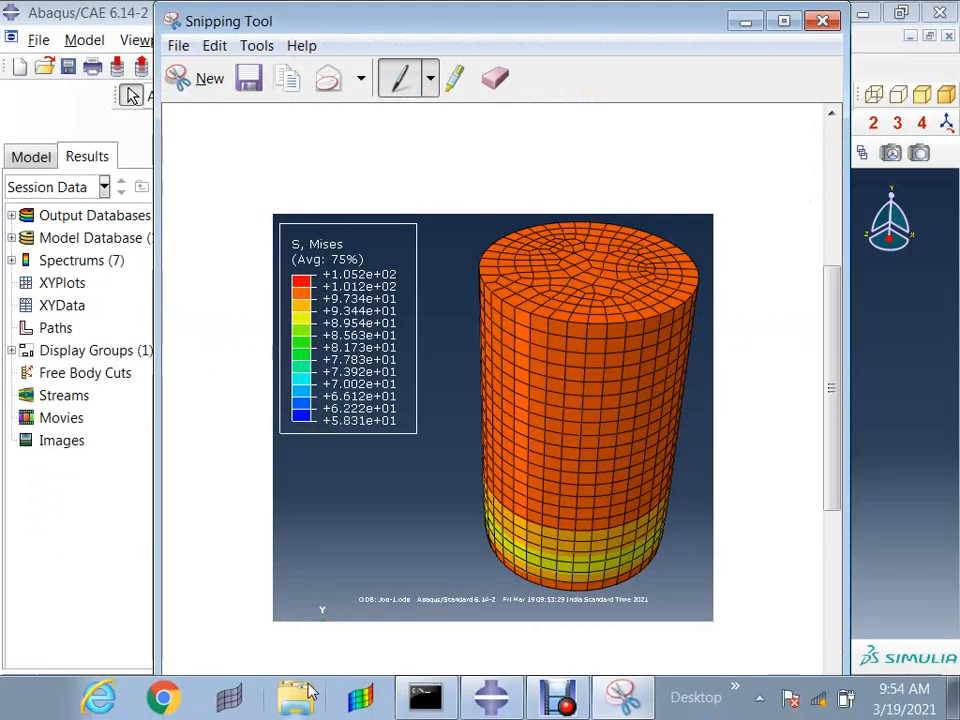
- Start Microsoft PowerPoint 2010 and remove all placeholders from the first slide
key("super")
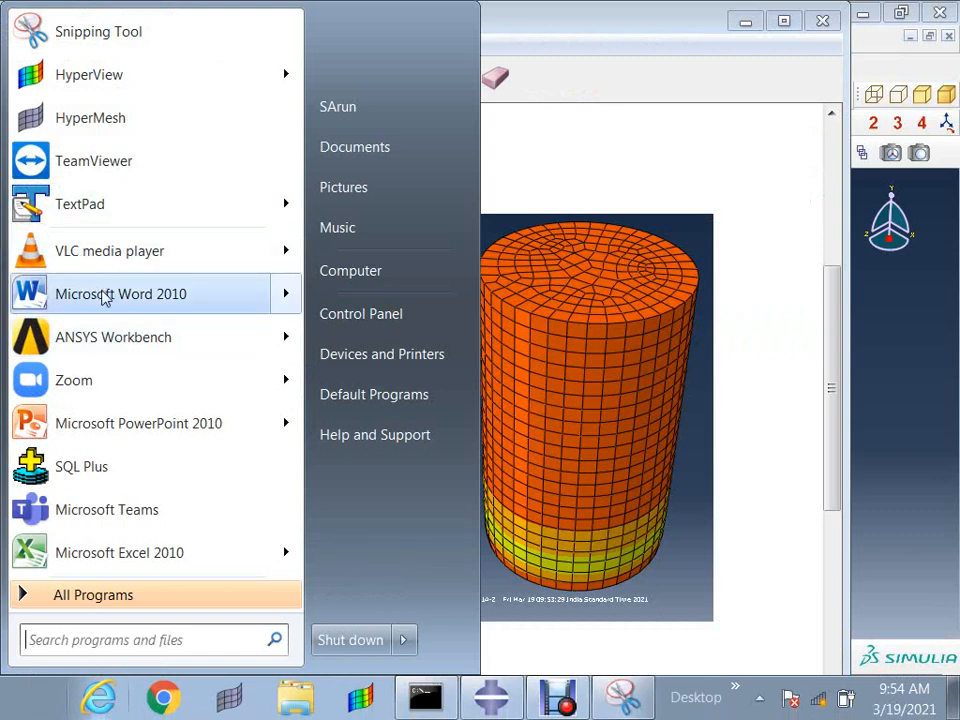
type("p")
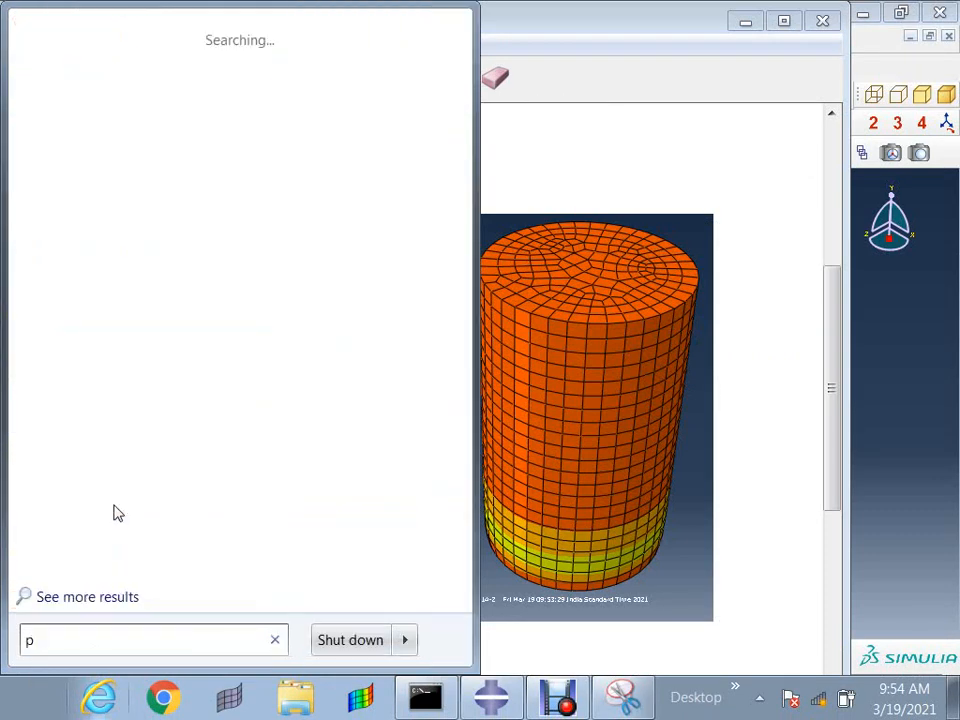
key("BackSpace")
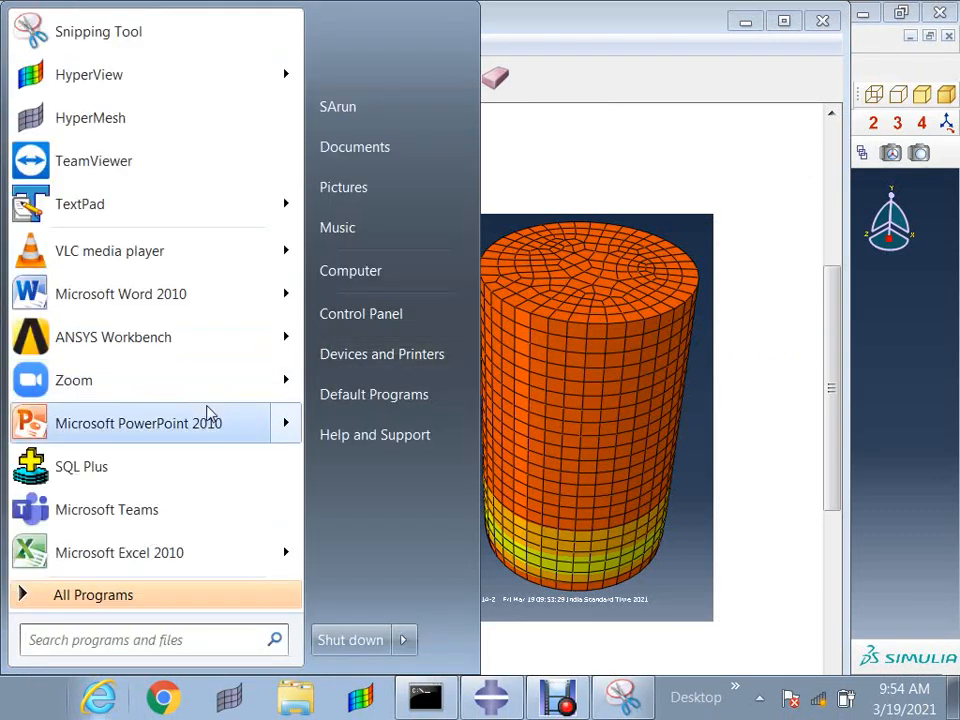
left_click(201, 422)
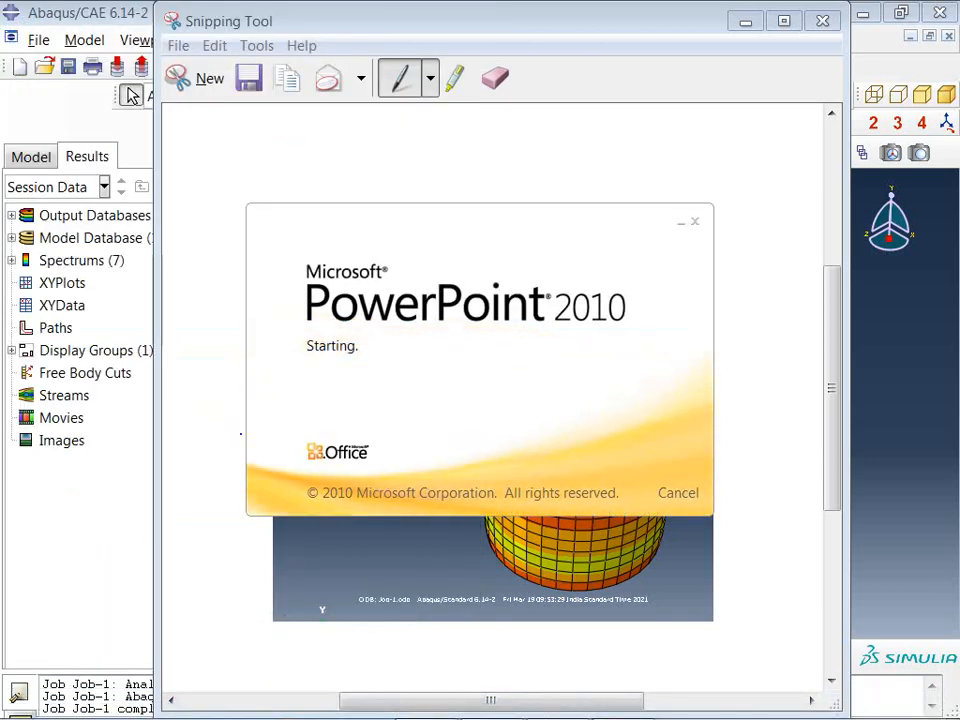
key("ctrl+a")
key("Delete")
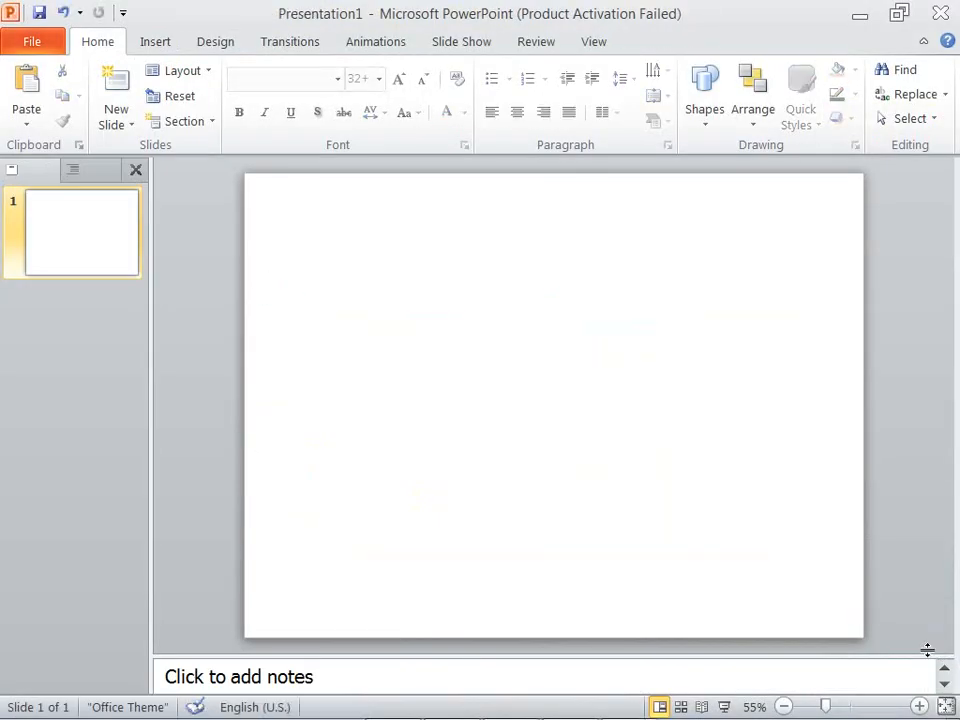
- Paste the captured stress plot onto the slide, move it to the slide's upper left and dismiss the activation wizard
key("ctrl+v")
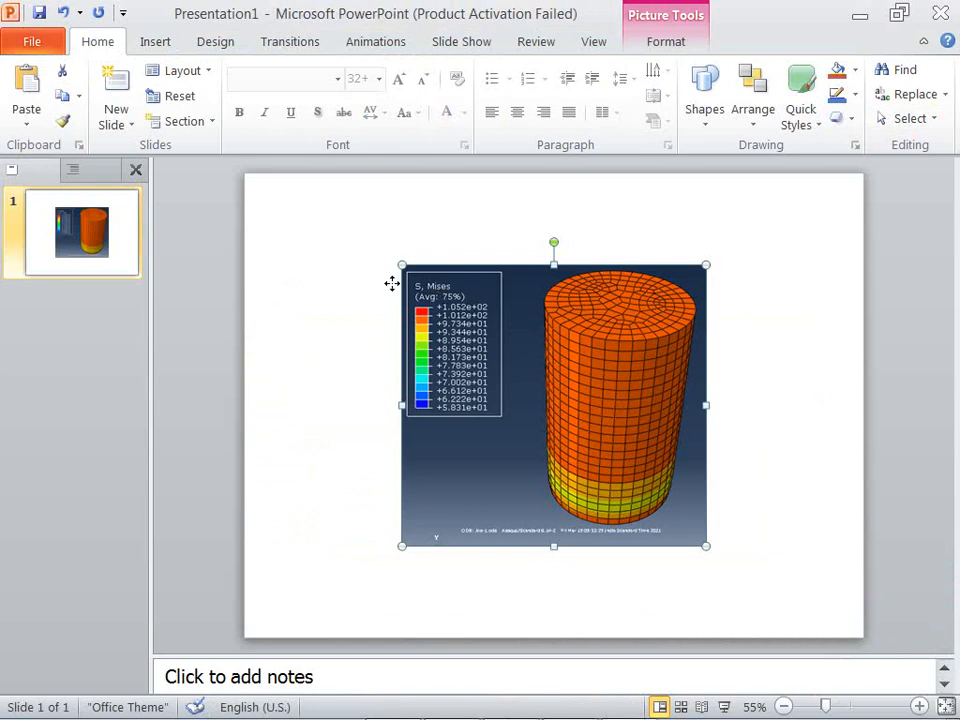
left_click_drag(392, 281, 261, 229)
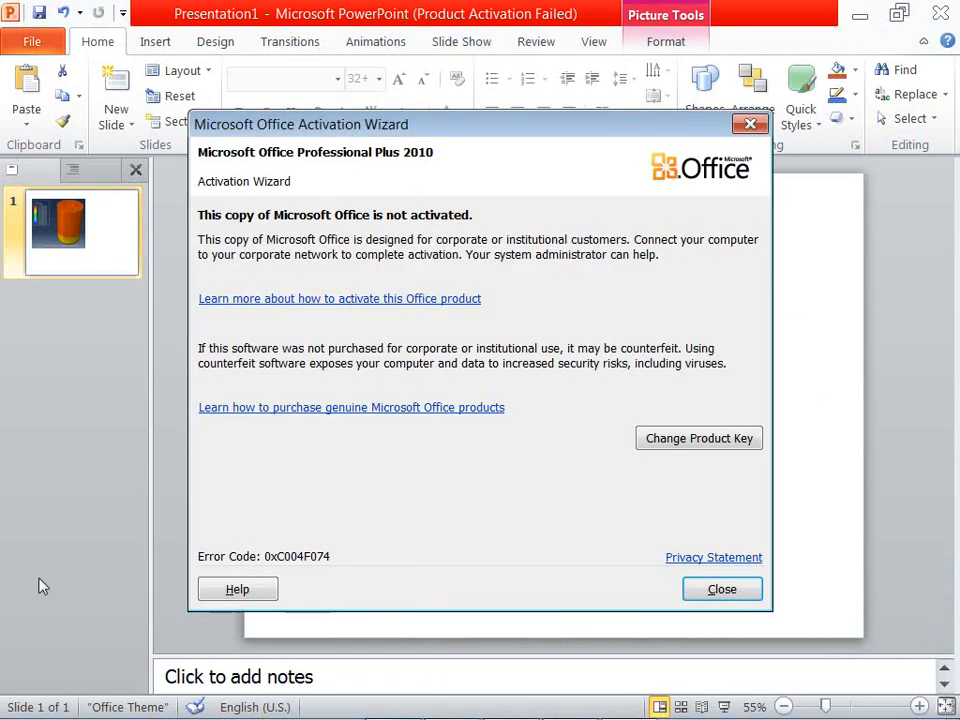
left_click(718, 592)
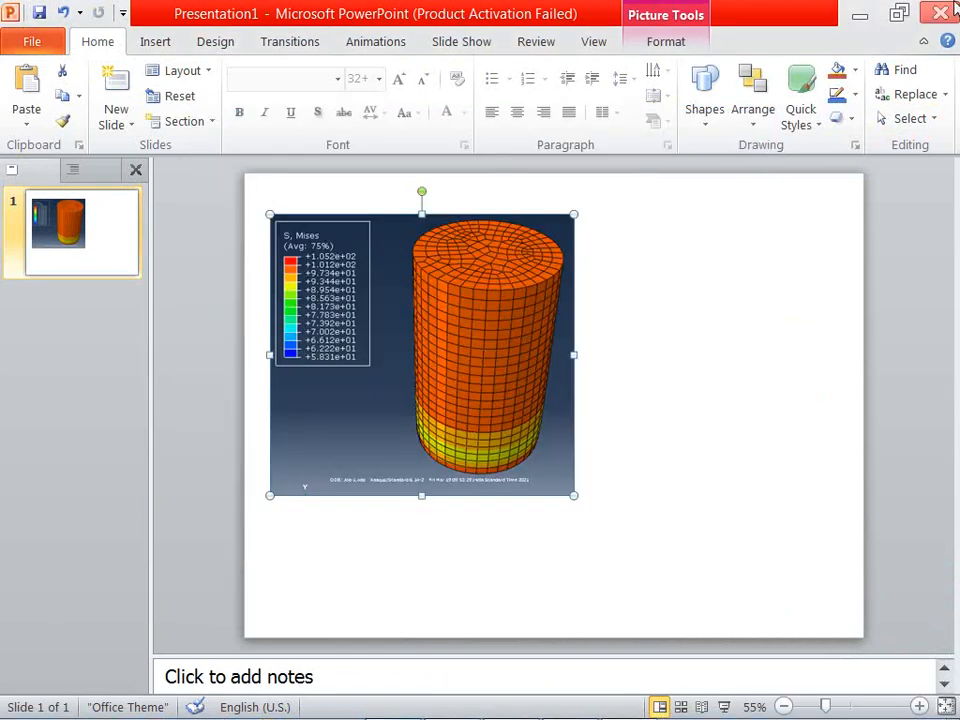
- Switch back to Abaqus/CAE and change the contour plot to displacement U, Magnitude
left_click(862, 14)
left_click(876, 428)
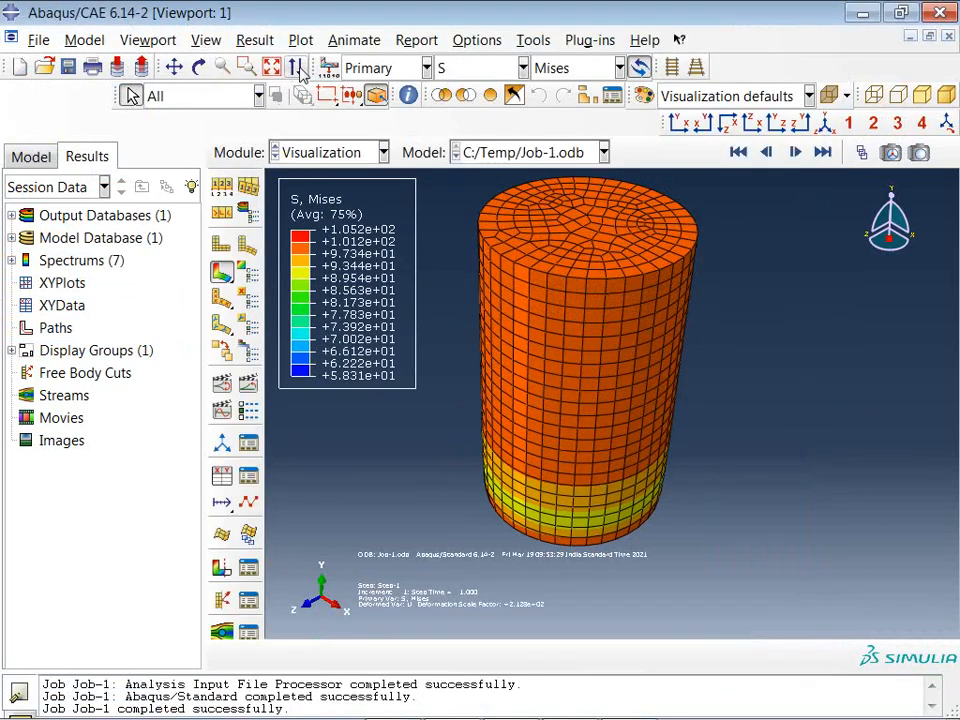
left_click(450, 68)
left_click(455, 270)
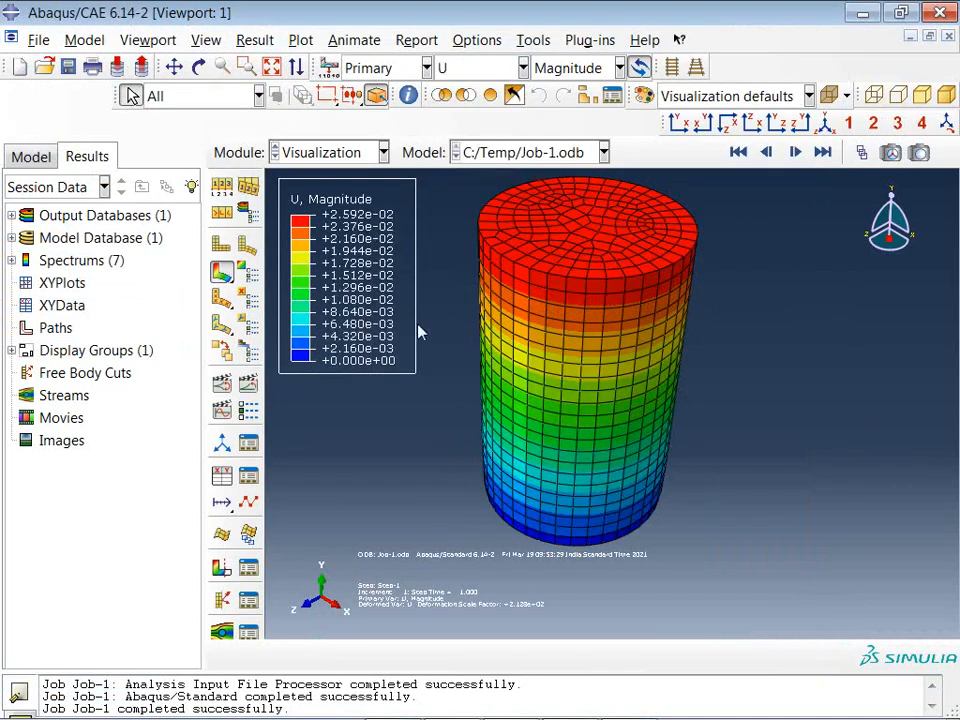
- Take a new Snipping Tool capture of the displacement magnitude plot with its legend
mouse_move(398, 716)
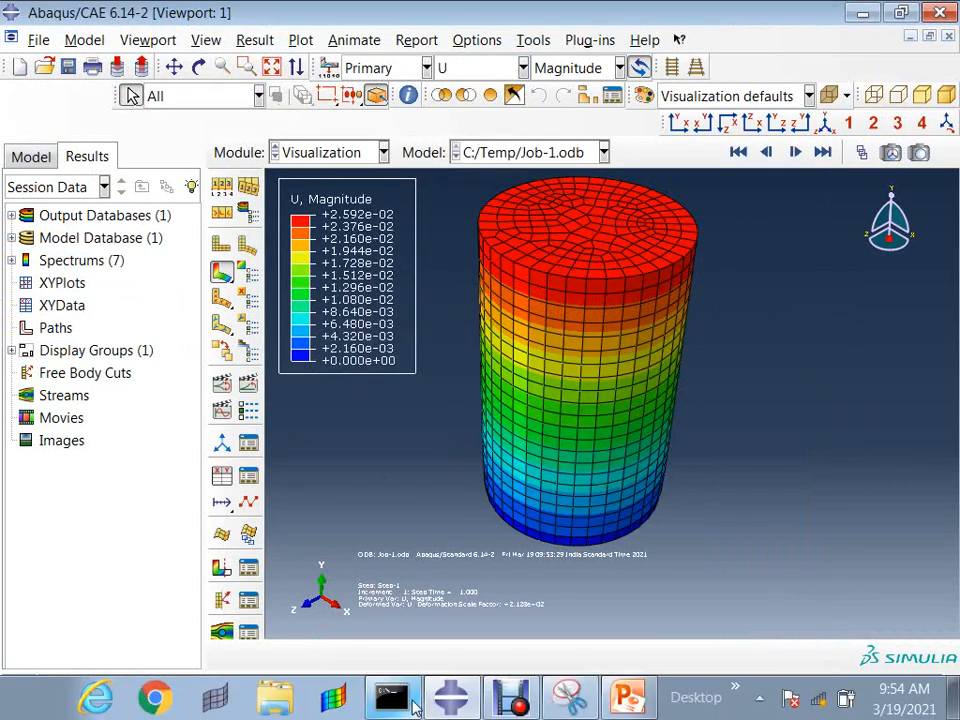
left_click(568, 697)
left_click(193, 78)
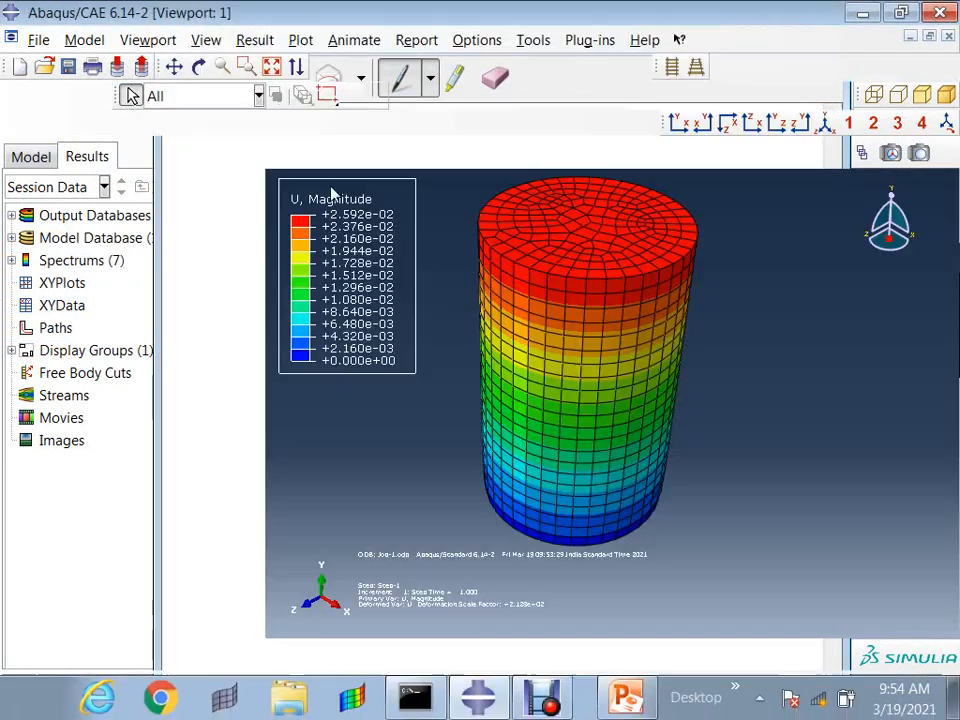
left_click_drag(270, 174, 752, 620)
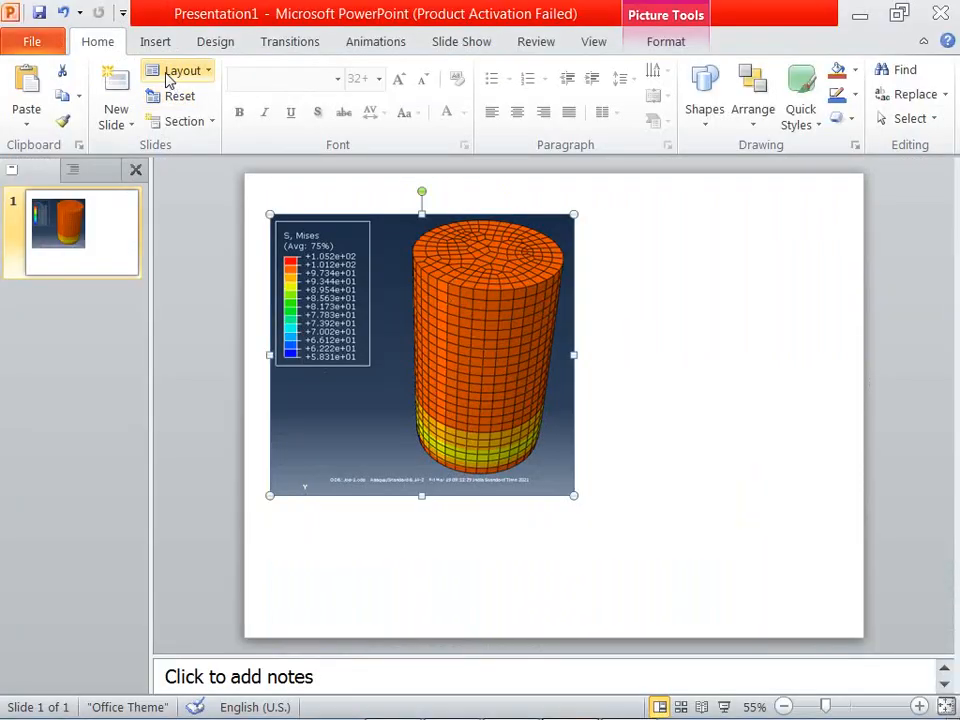
- Add a blank second slide, paste the captured displacement plot on it and move the picture to the slide's upper left
left_click(117, 124)
left_click(152, 458)
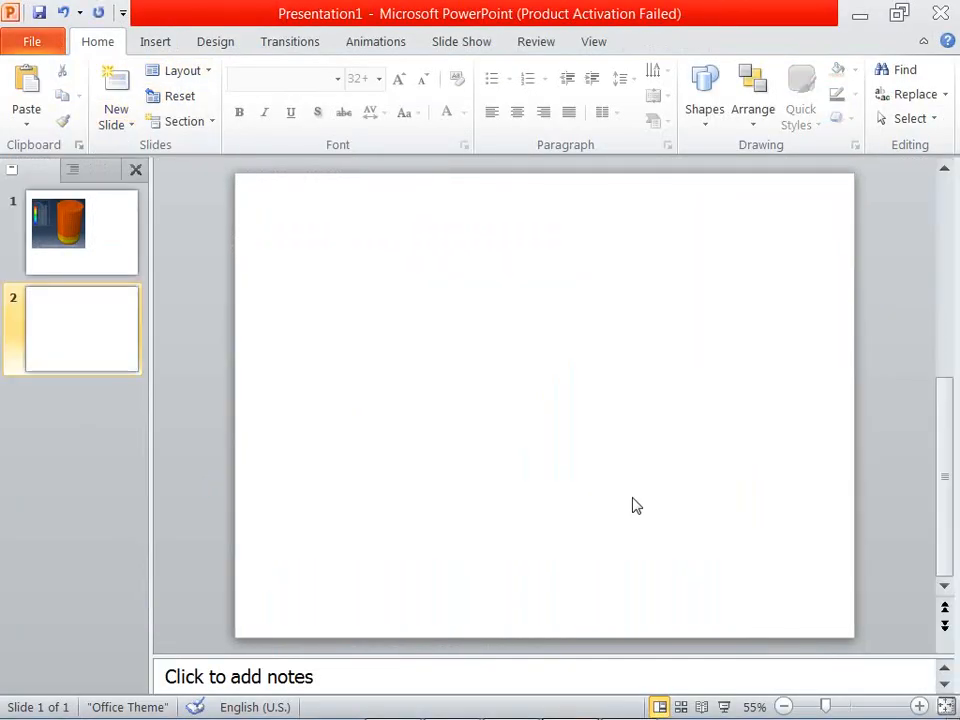
key("ctrl+v")
left_click_drag(476, 321, 349, 258)
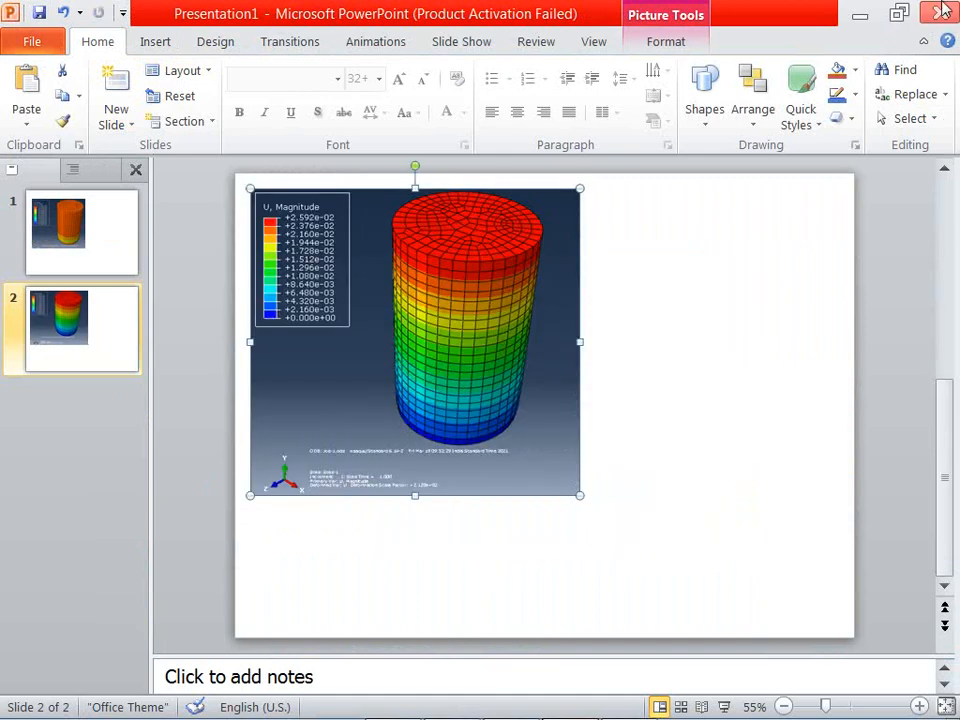
- Switch back to Abaqus/CAE, keep the current model database open and display Part-1 of Model-1 in the Part module
left_click(859, 15)
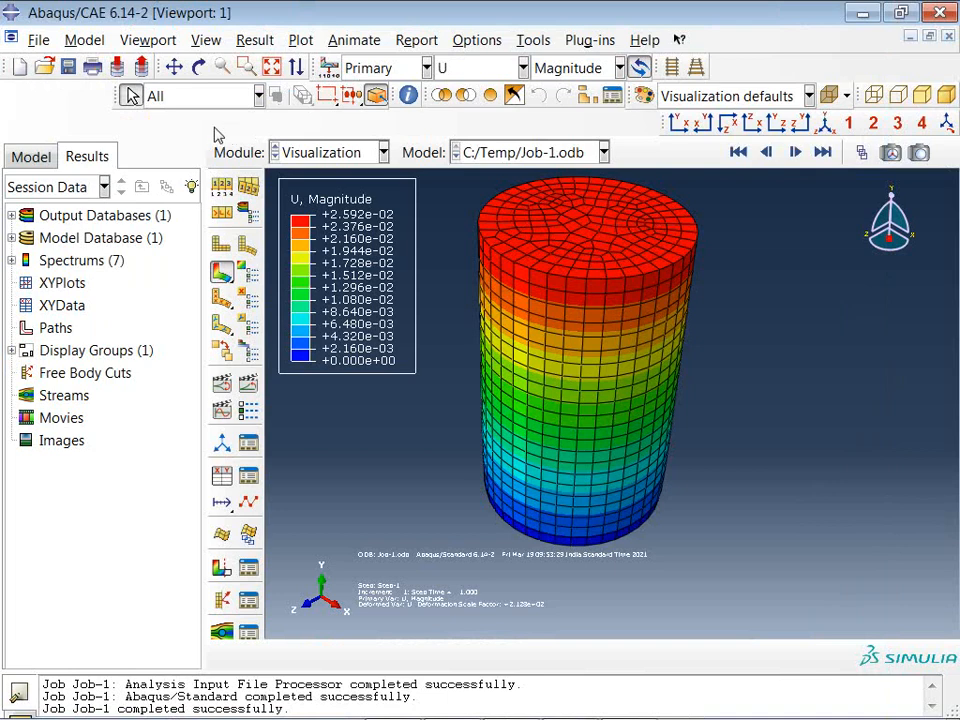
left_click(20, 68)
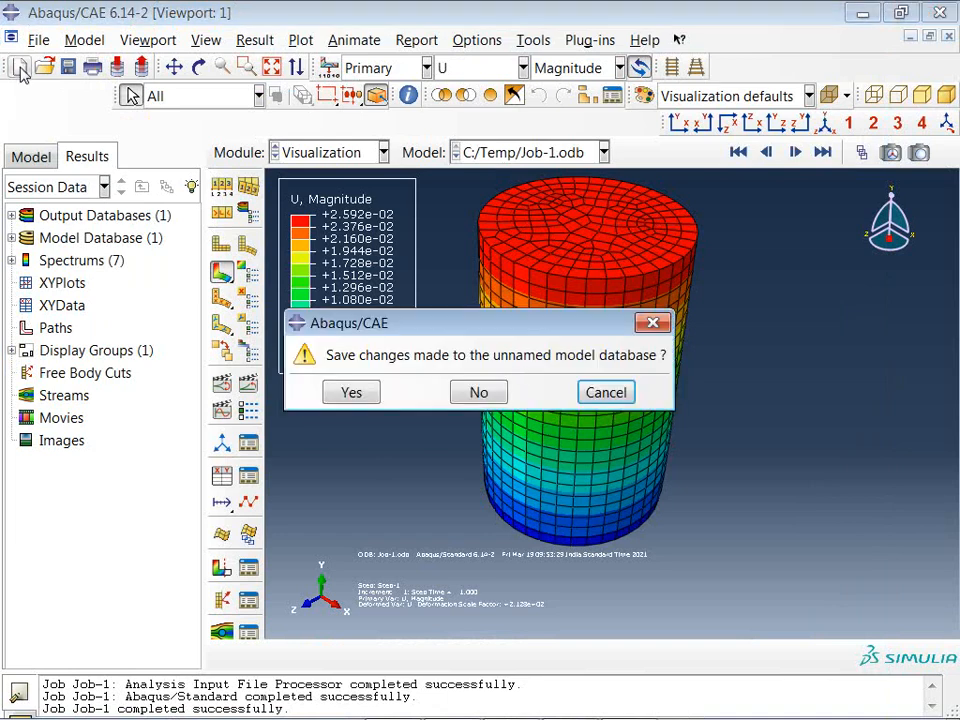
left_click(596, 397)
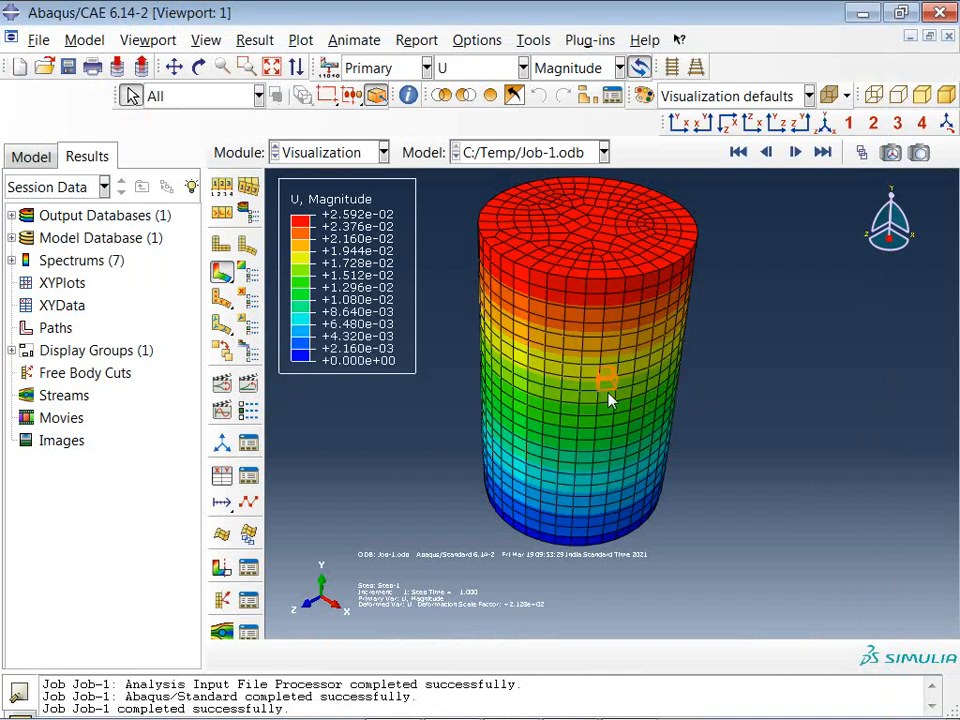
left_click(12, 216)
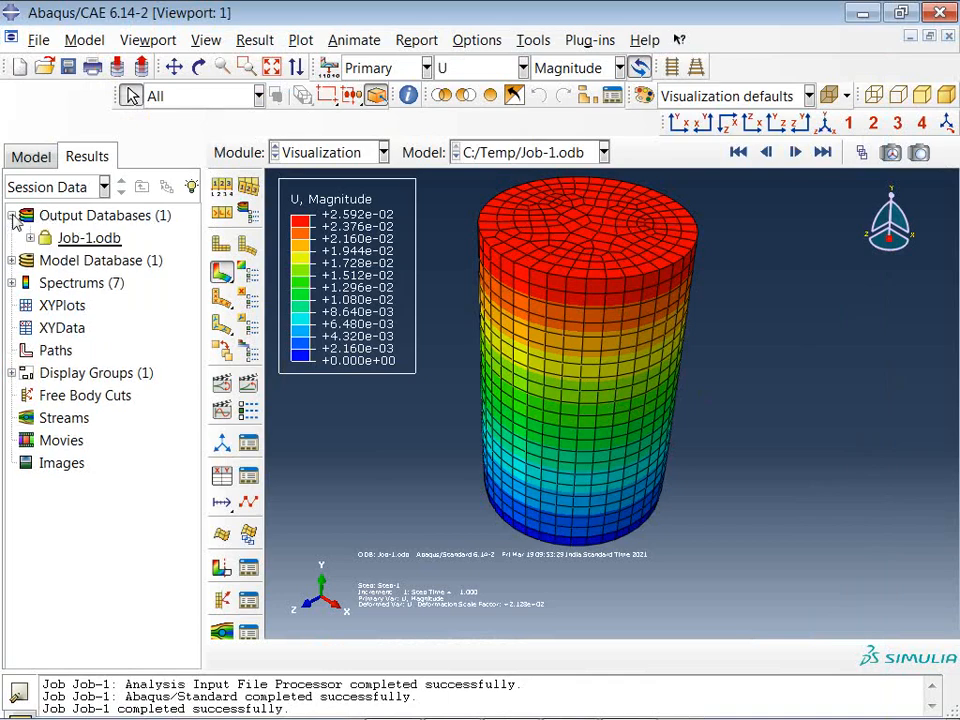
left_click(30, 157)
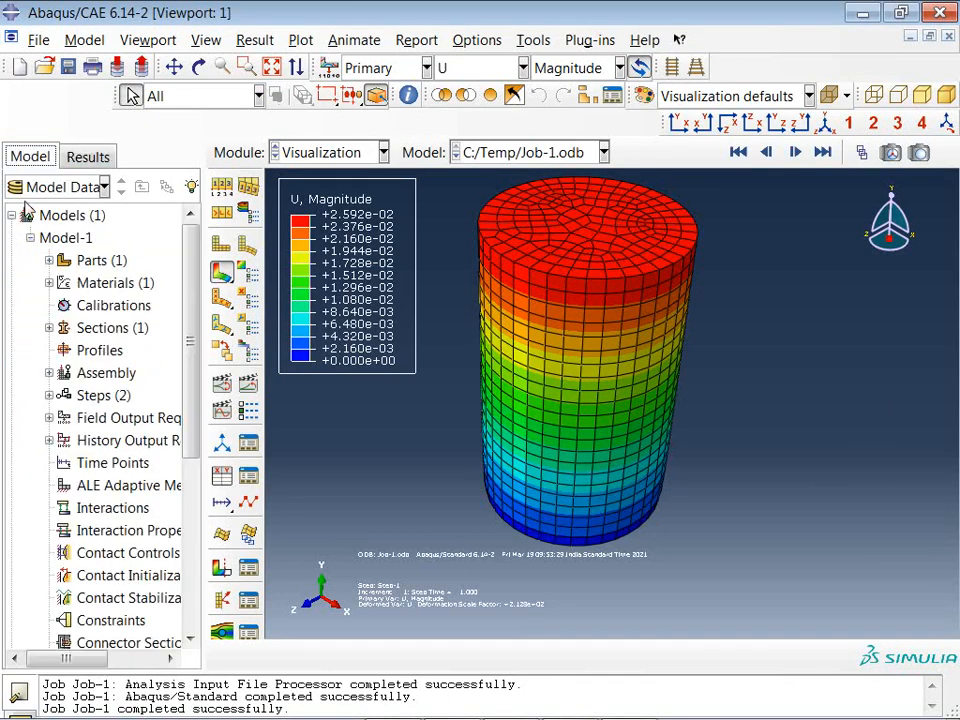
left_click(50, 262)
double_click(95, 282)
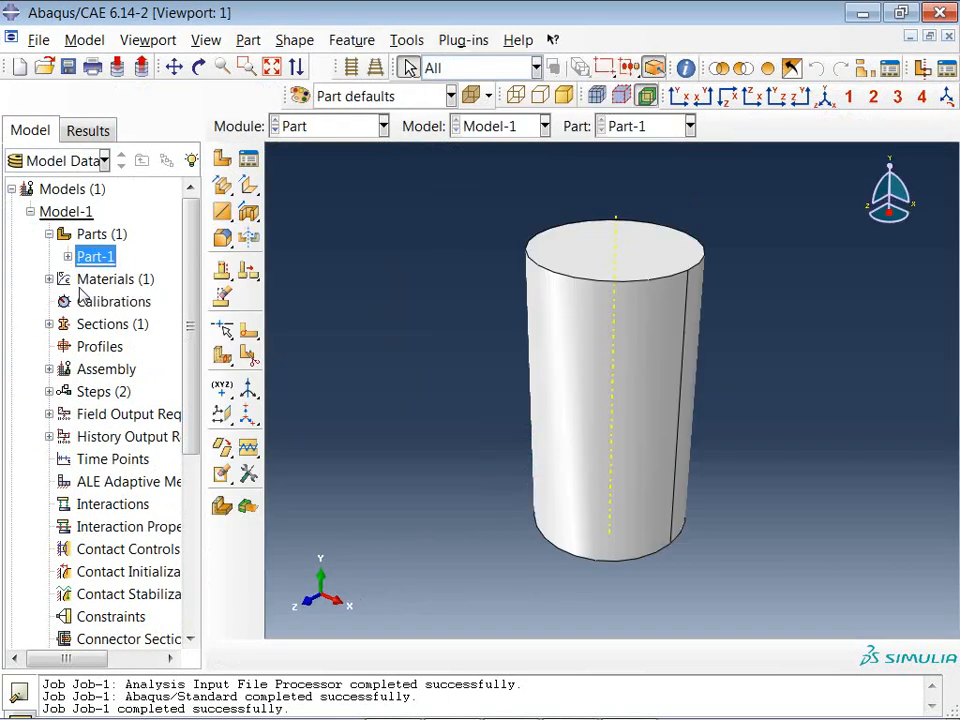
- Open the section sketch of Part-1's solid revolve feature and examine the rectangular profile beside the axis
left_click(67, 256)
left_click(86, 279)
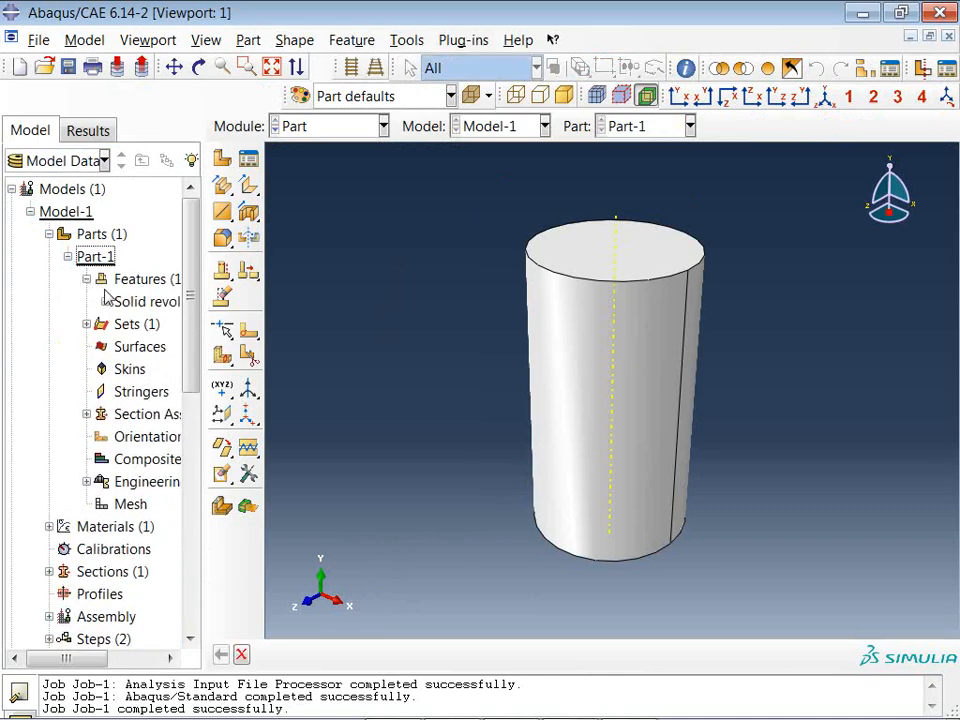
left_click(104, 301)
double_click(137, 328)
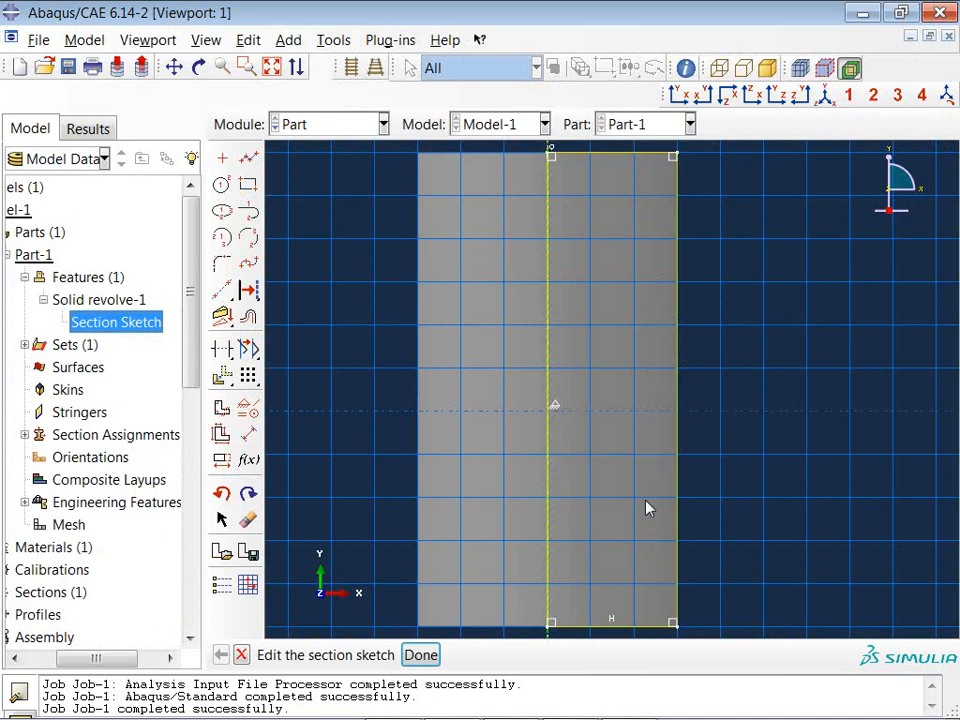
scroll(626, 437, "down", 4)
mouse_move(584, 472)
left_mouse_down("ctrl+alt")
mouse_move(598, 471)
mouse_move(584, 477)
left_mouse_up("ctrl+alt")
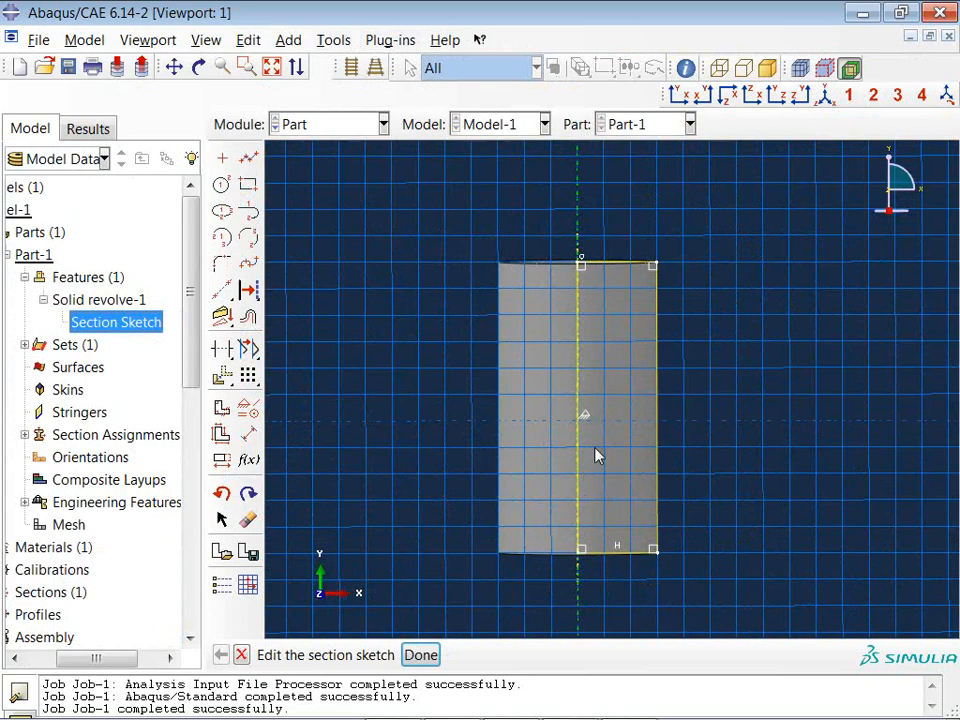
mouse_move(595, 456)
middle_mouse_down("ctrl+alt")
mouse_move(619, 461)
mouse_move(607, 446)
middle_mouse_up("ctrl+alt")
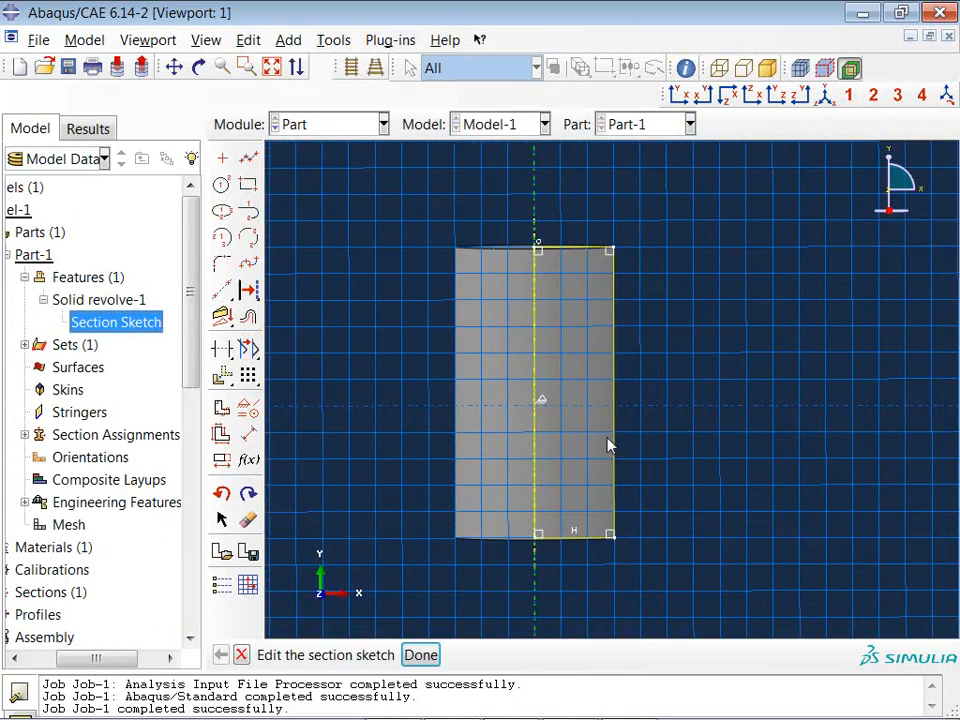
- Create a new model database, abandoning the open sketch edit and discarding the unsaved changes to the cylinder model
left_click(17, 66)
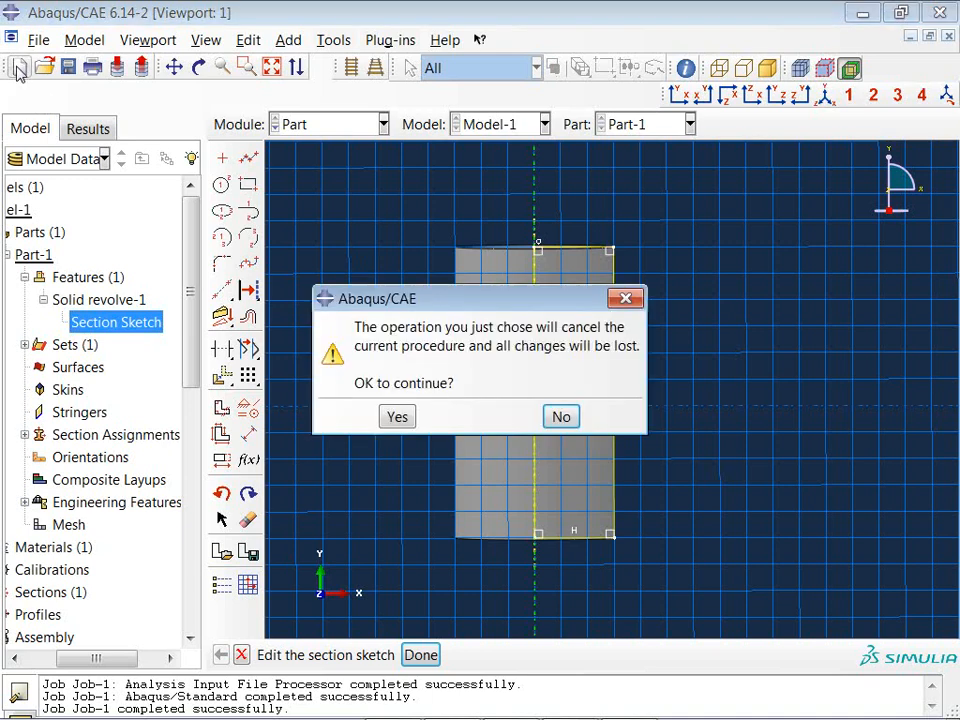
left_click(398, 417)
left_click(486, 393)
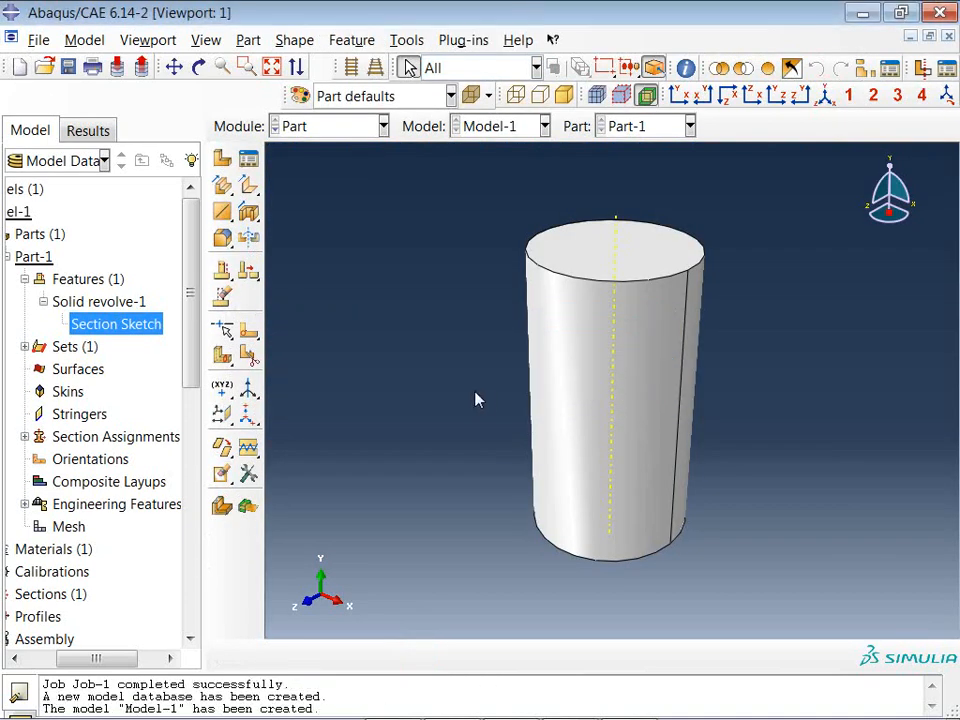
- Create an axisymmetric deformable part named Part-1 with a shell base feature and an approximate size of 200
left_click(222, 160)
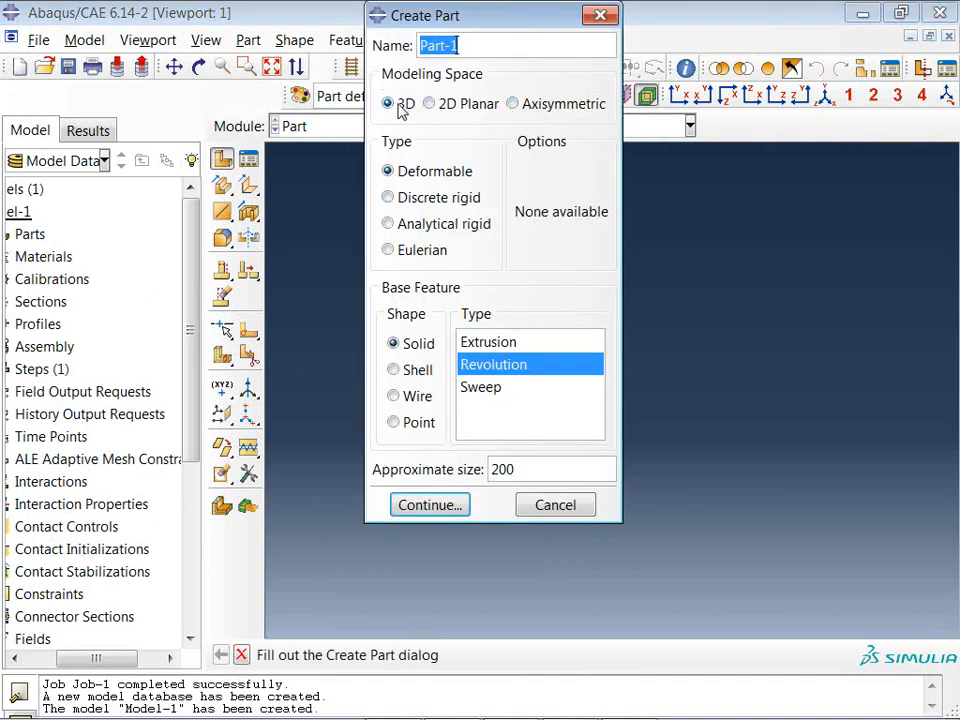
left_click(513, 105)
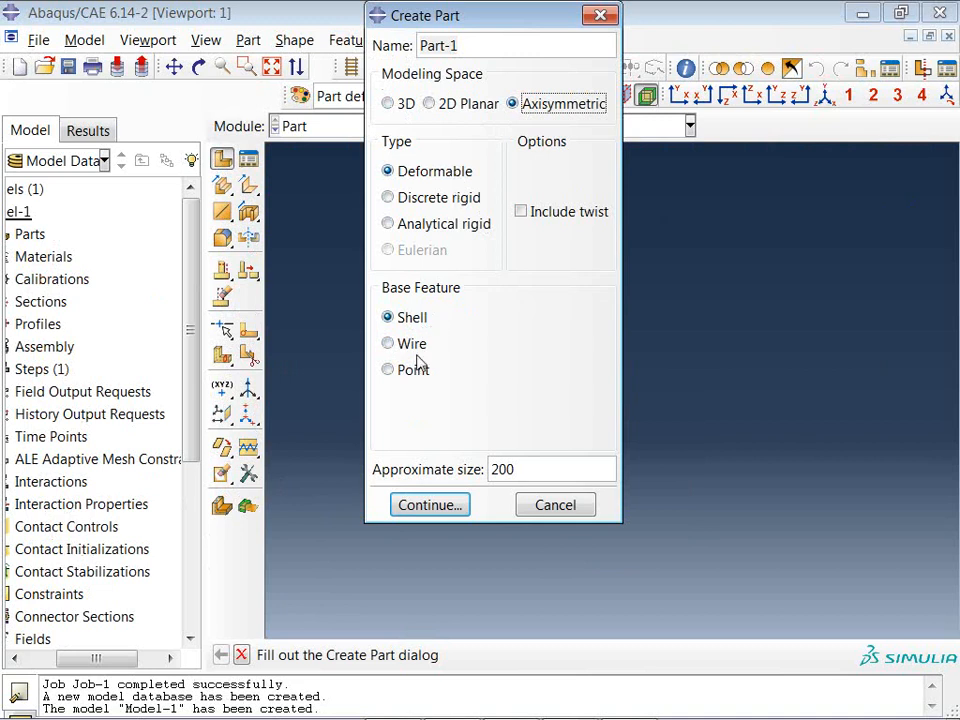
left_click(428, 506)
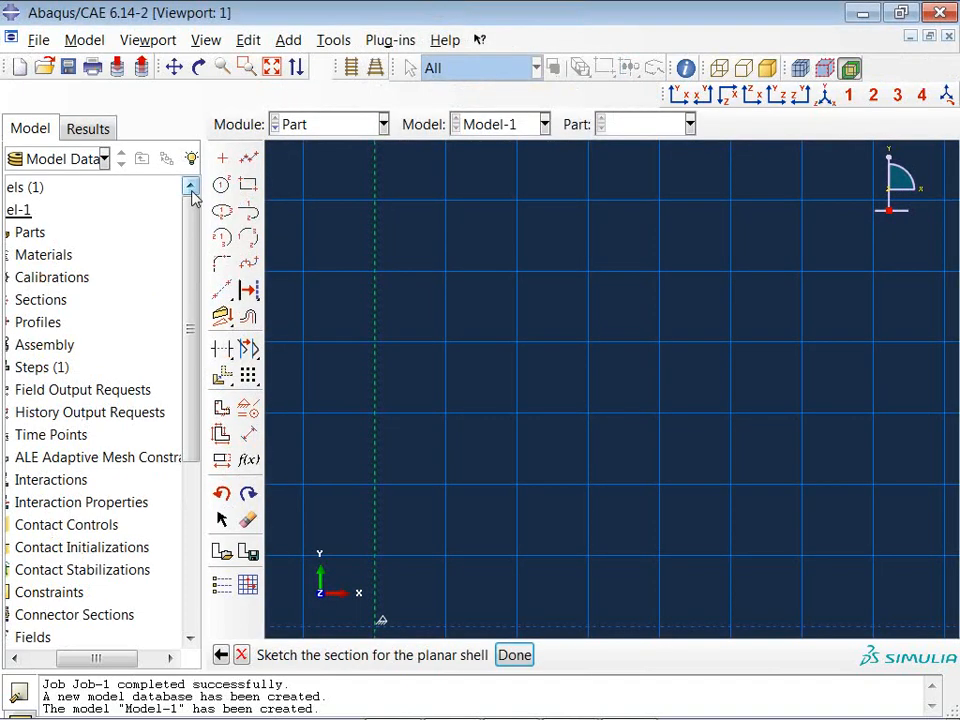
left_click(249, 184)
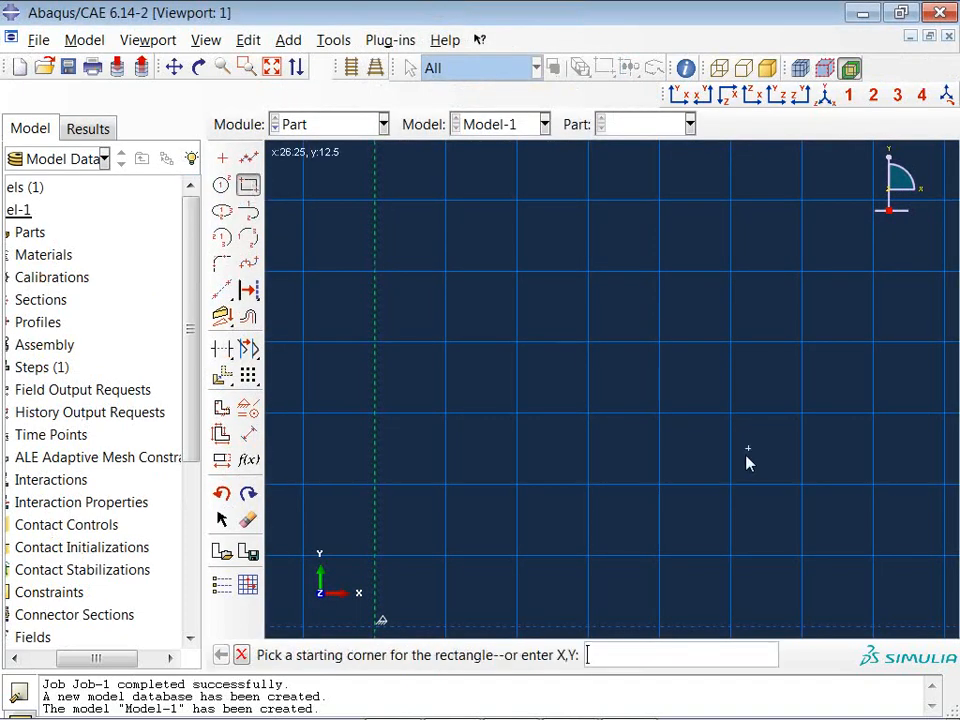
scroll(618, 466, "down", 2)
scroll(618, 466, "up", 3)
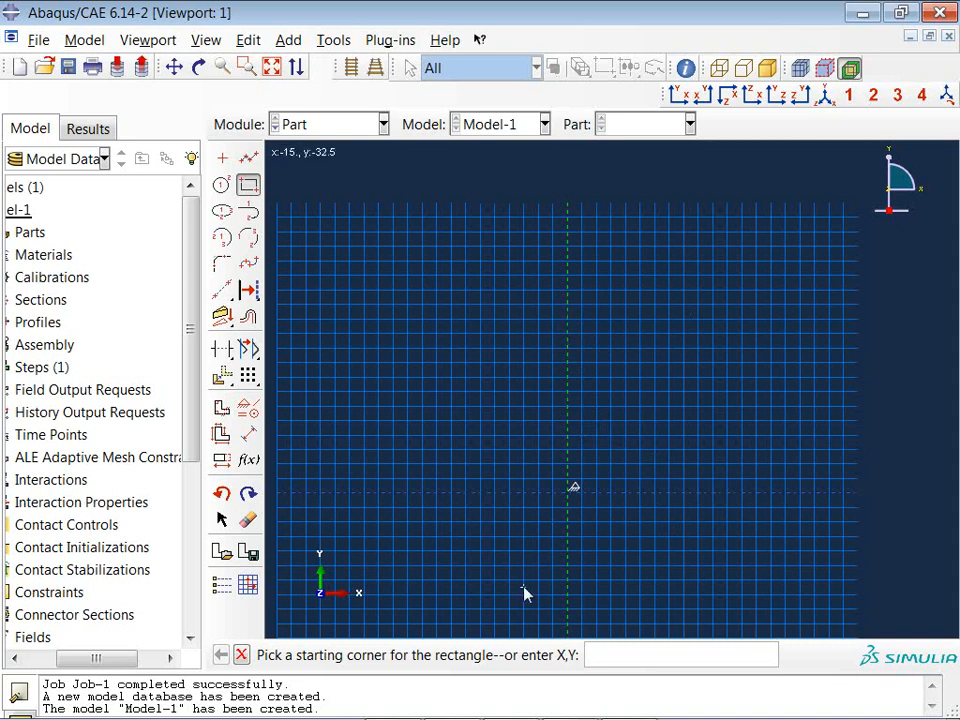
left_click(481, 331)
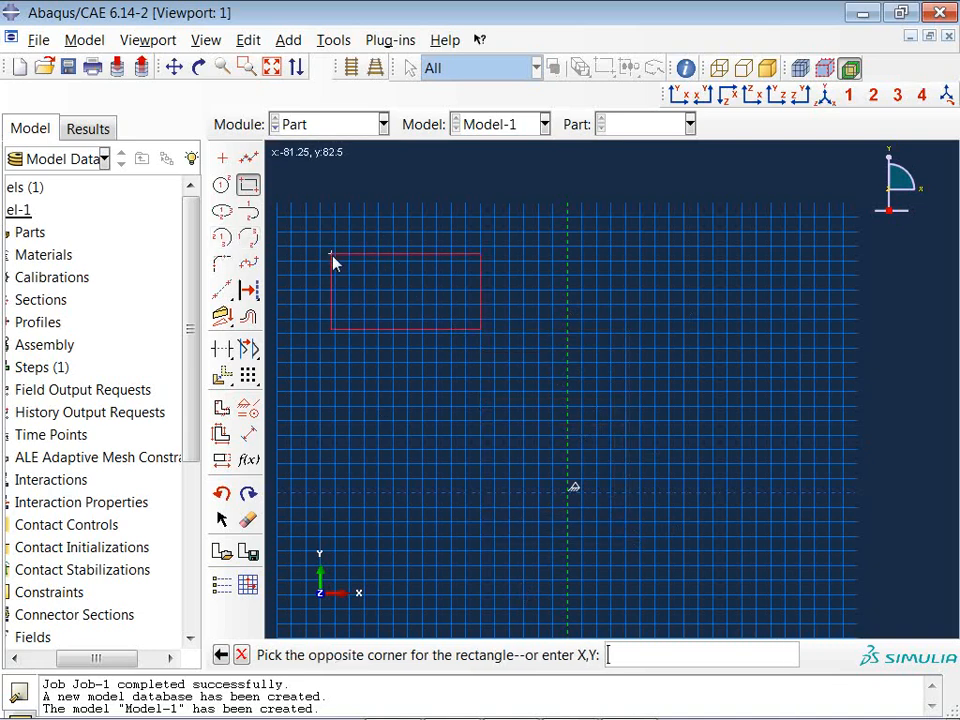
left_click(252, 189)
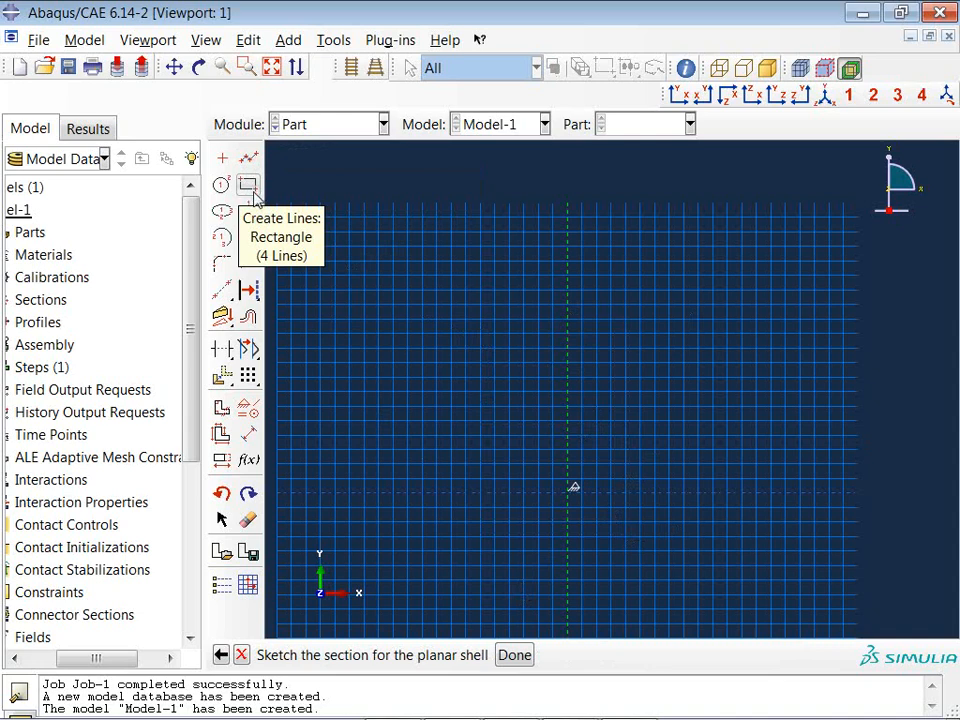
- Sketch a rectangle about four grid squares wide and twenty tall against the axis of revolution, and undo it
left_click(251, 189)
left_click(568, 320)
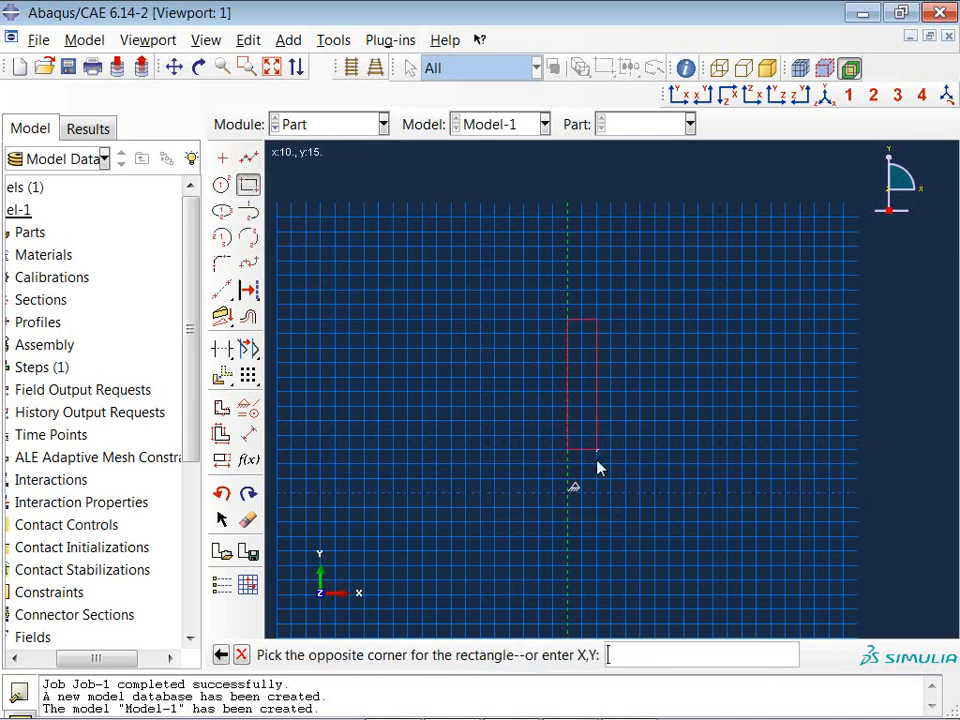
left_click(626, 616)
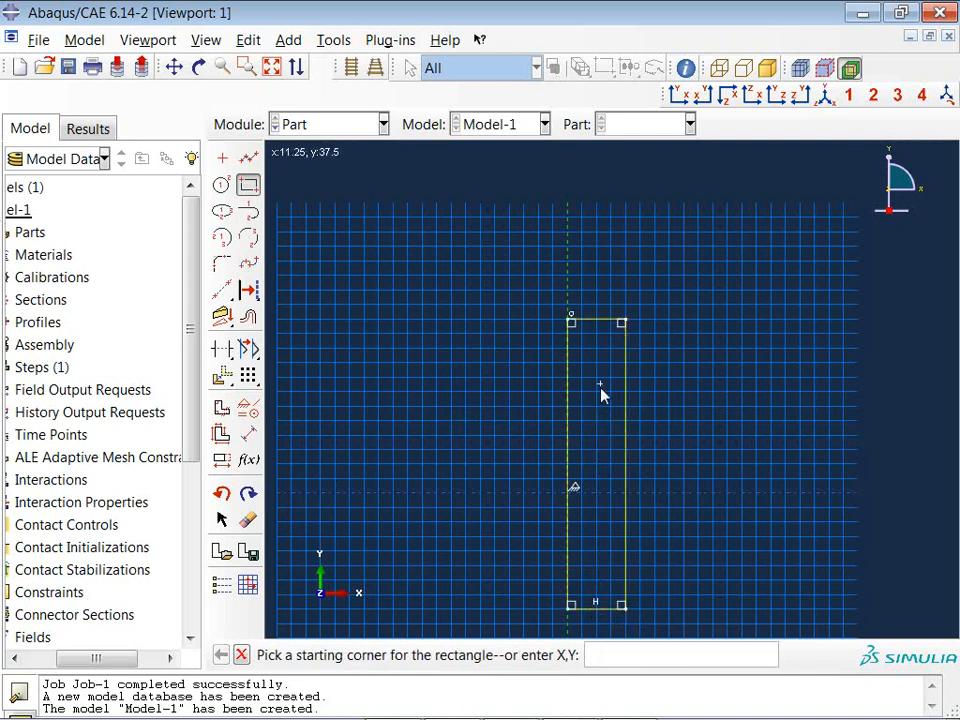
scroll(583, 444, "down", 3)
middle_click_drag(600, 512, 600, 407, "ctrl+alt")
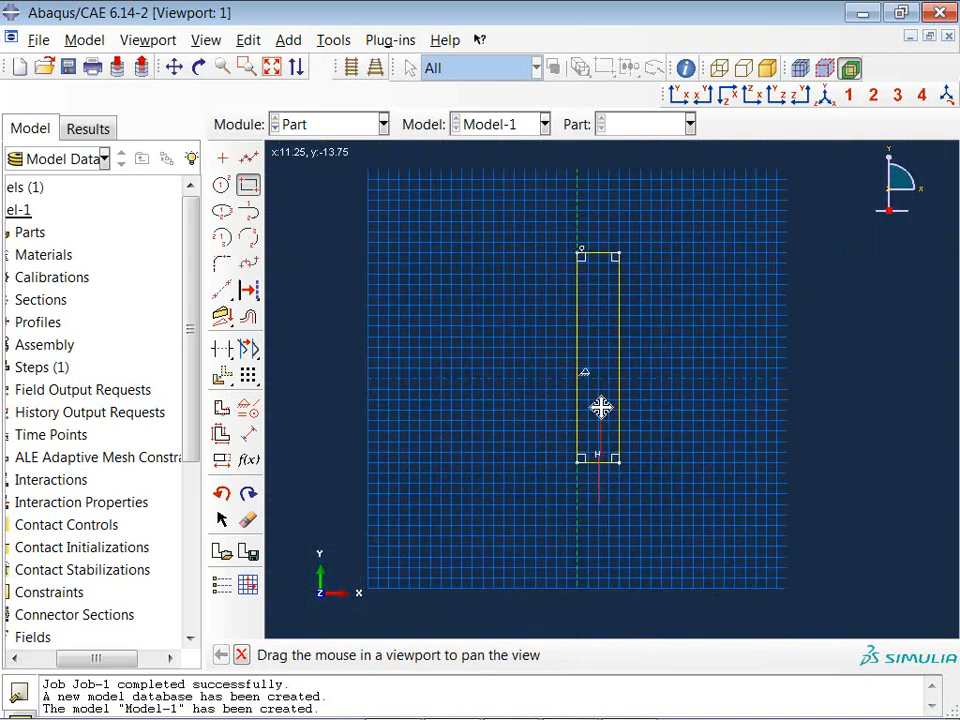
scroll(614, 403, "up", 3)
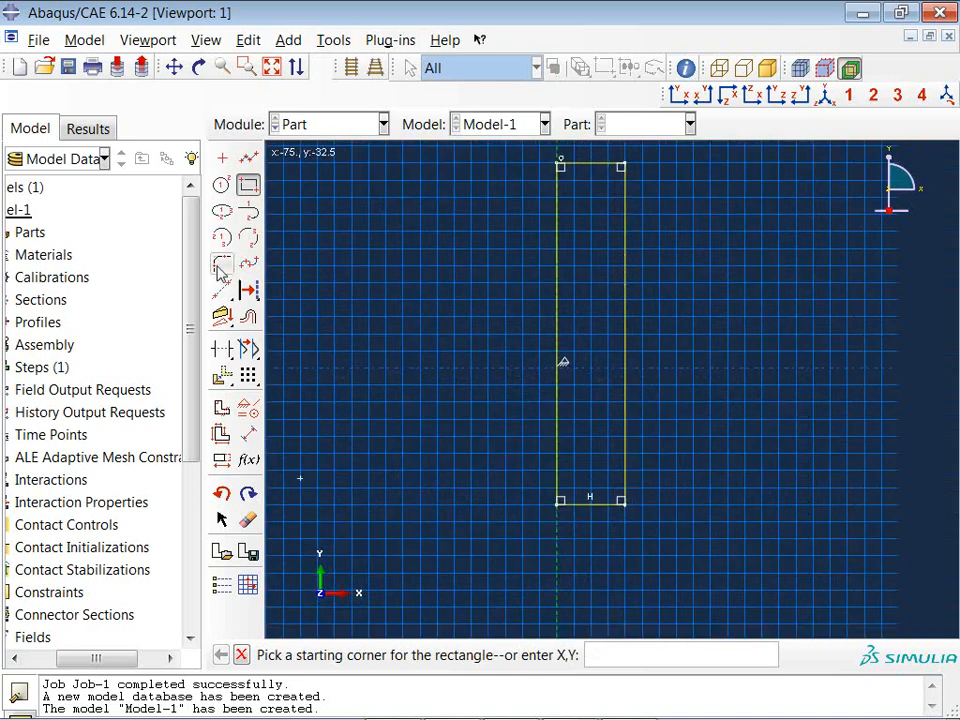
key("ctrl+z")
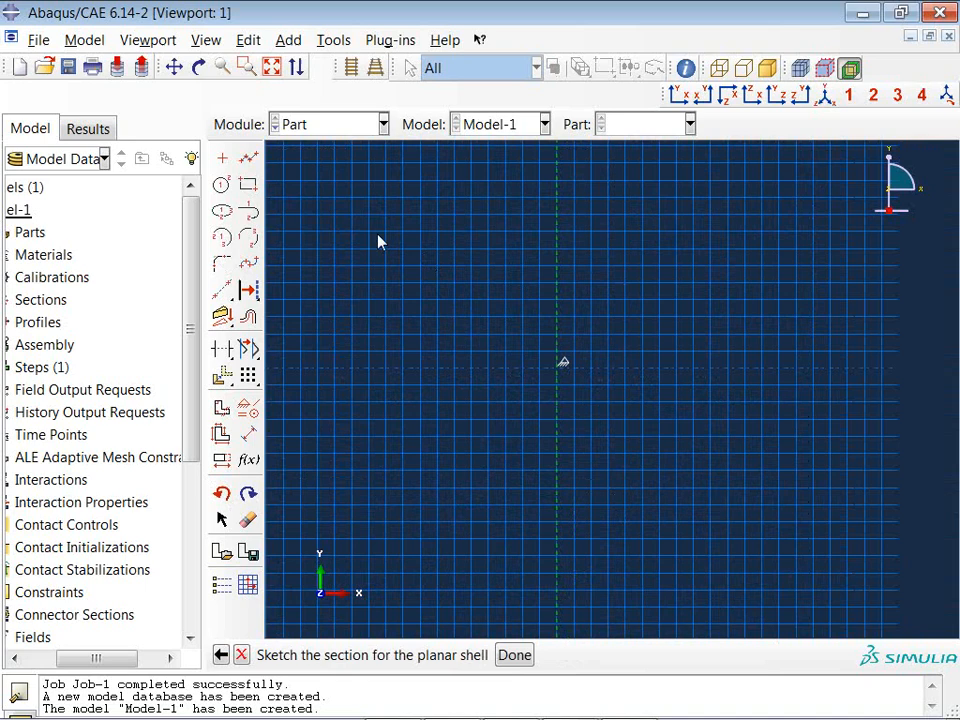
- Sketch a rectangle about four grid squares wide and eleven tall from the point 0,35 on the axis, and undo it
left_click(248, 185)
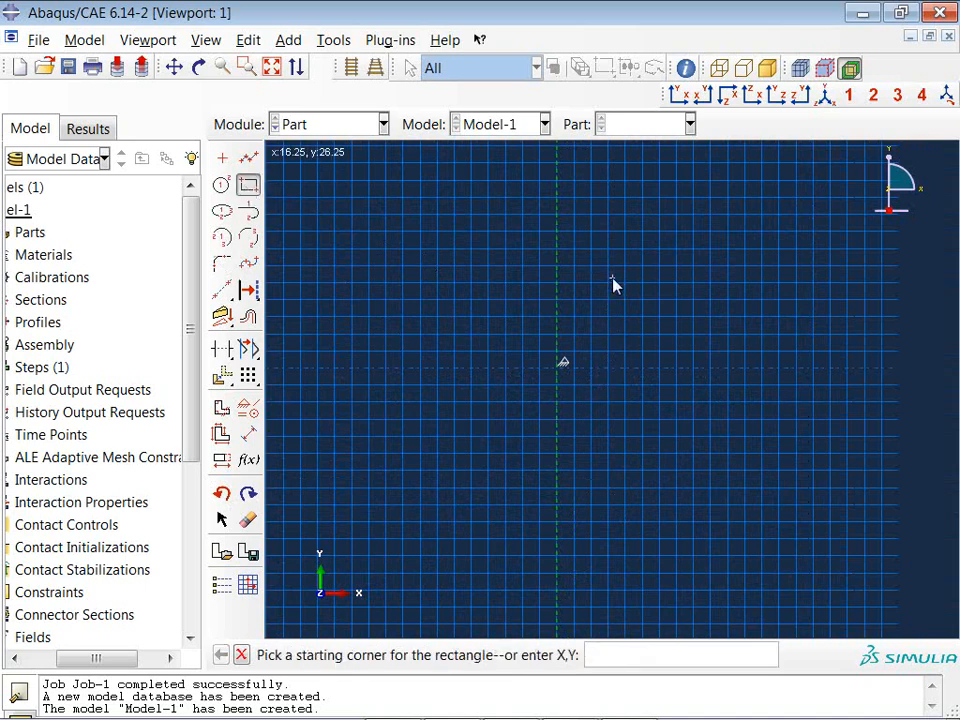
left_click(557, 250)
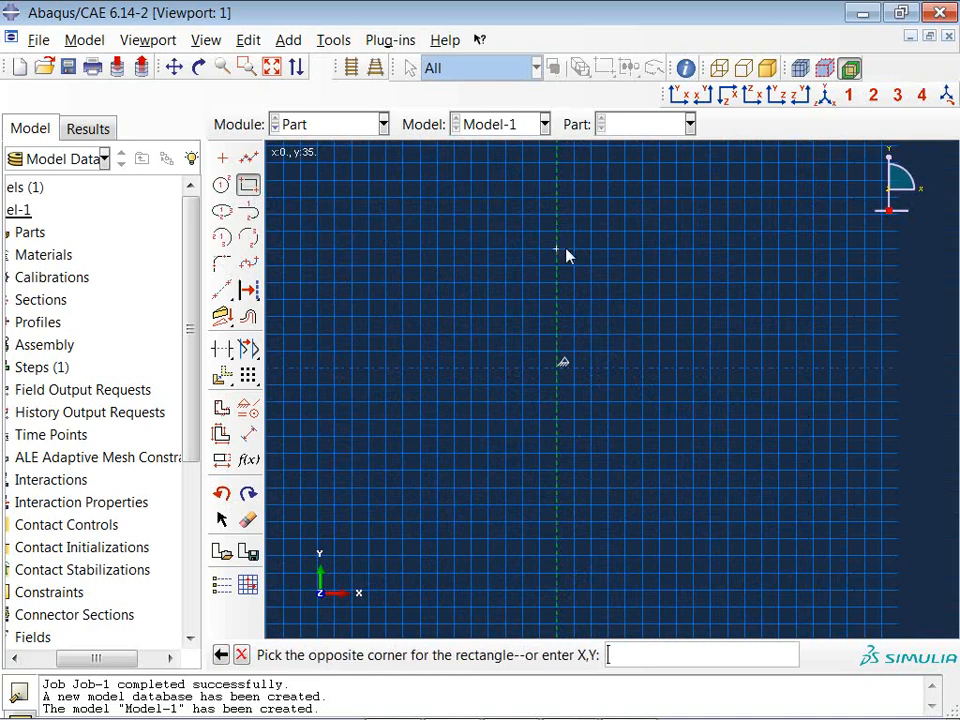
left_click(627, 441)
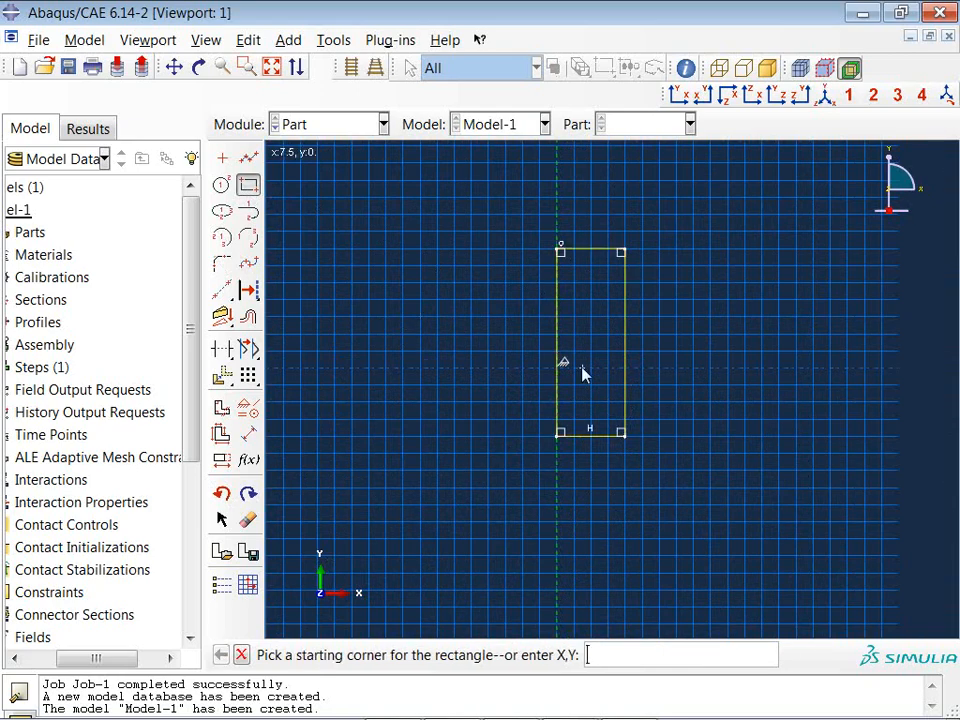
scroll(585, 371, "down", 2)
scroll(585, 373, "up", 4)
scroll(580, 372, "up", 2)
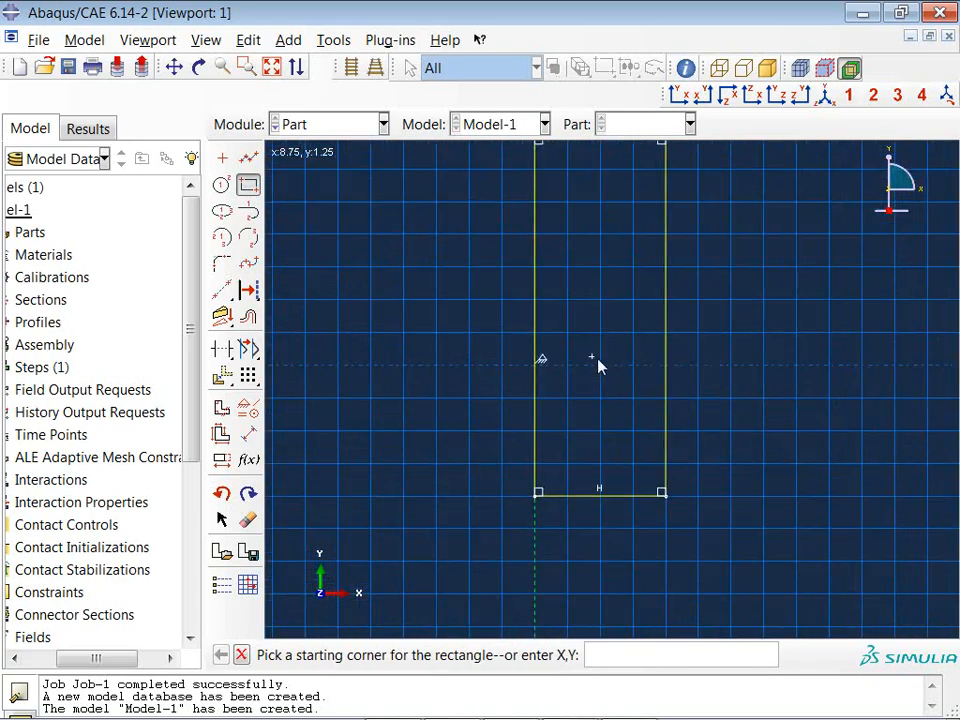
middle_click_drag(607, 309, 622, 348, "ctrl+alt")
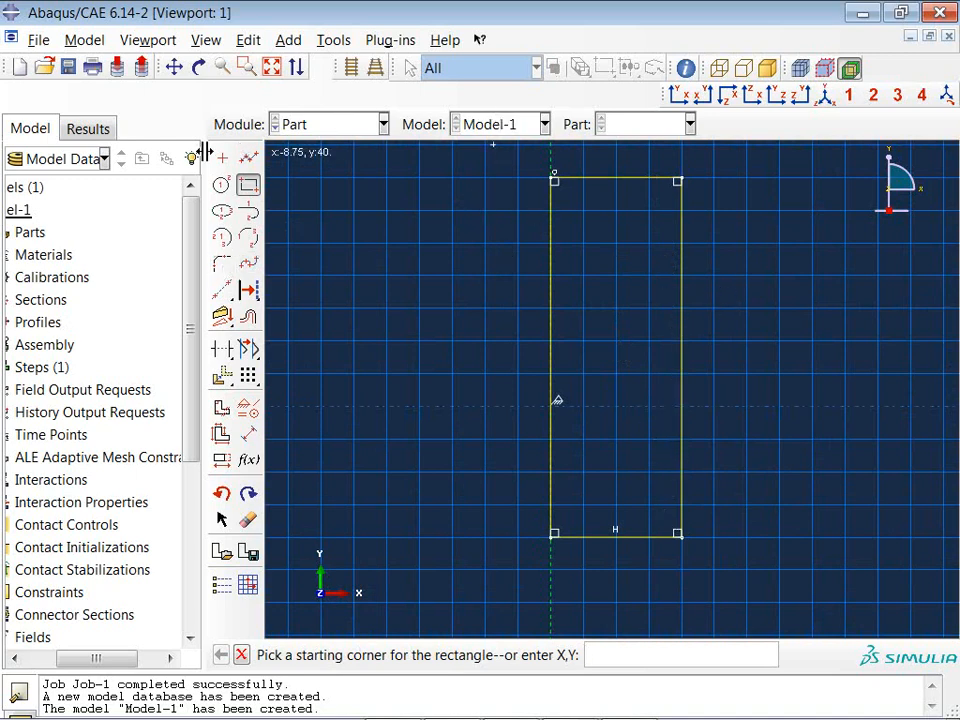
key("ctrl+z")
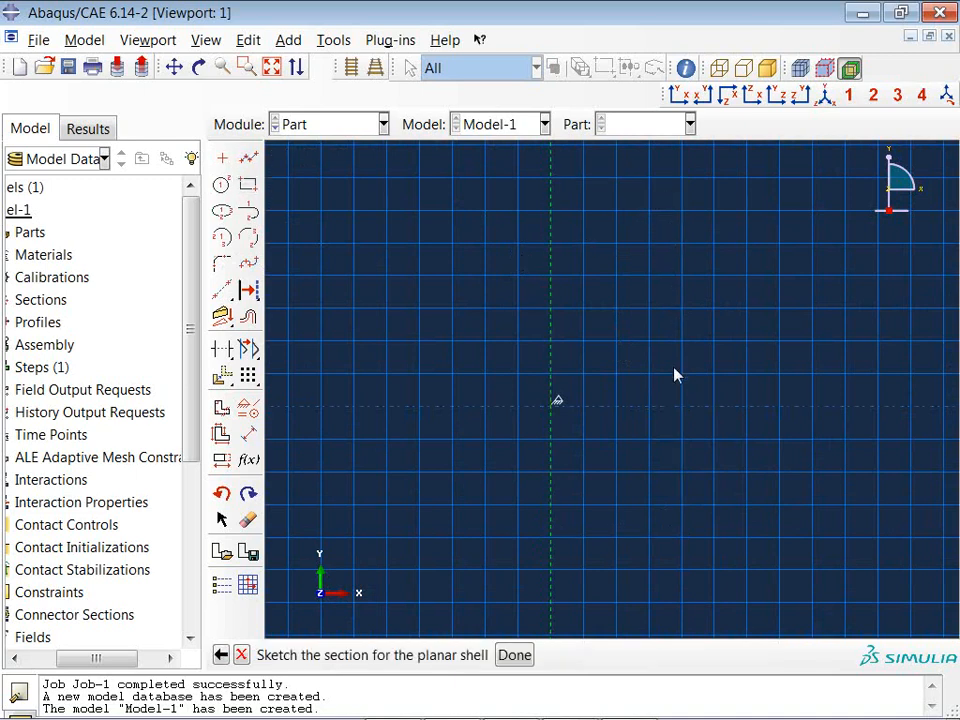
- Sketch a rectangle about three grid squares wide and ten tall, with one long side on the axis of revolution
left_click(248, 185)
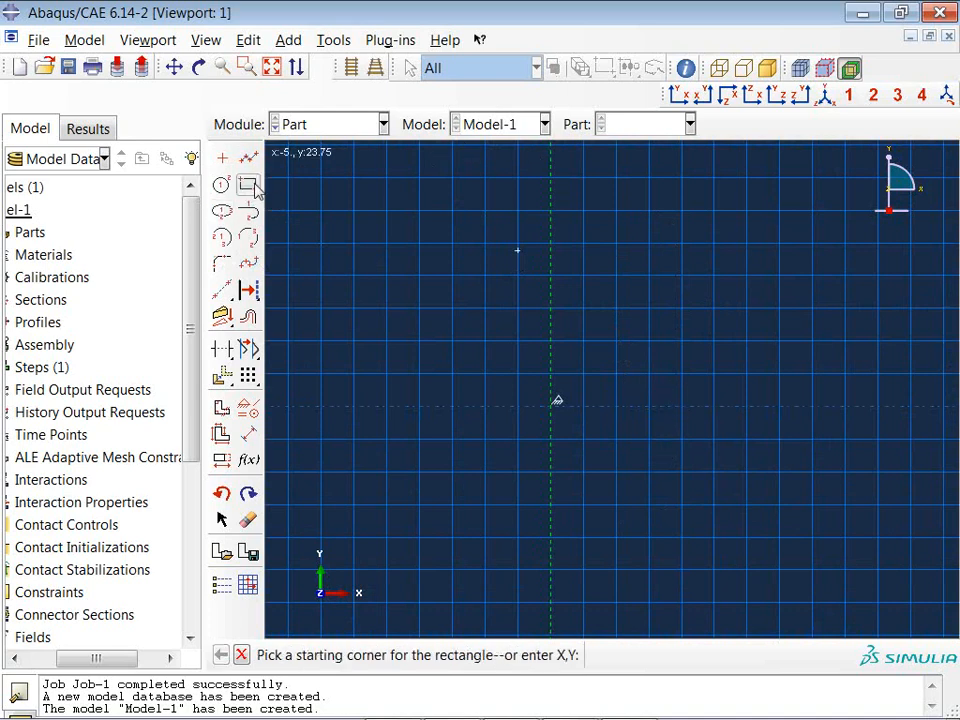
left_click(551, 212)
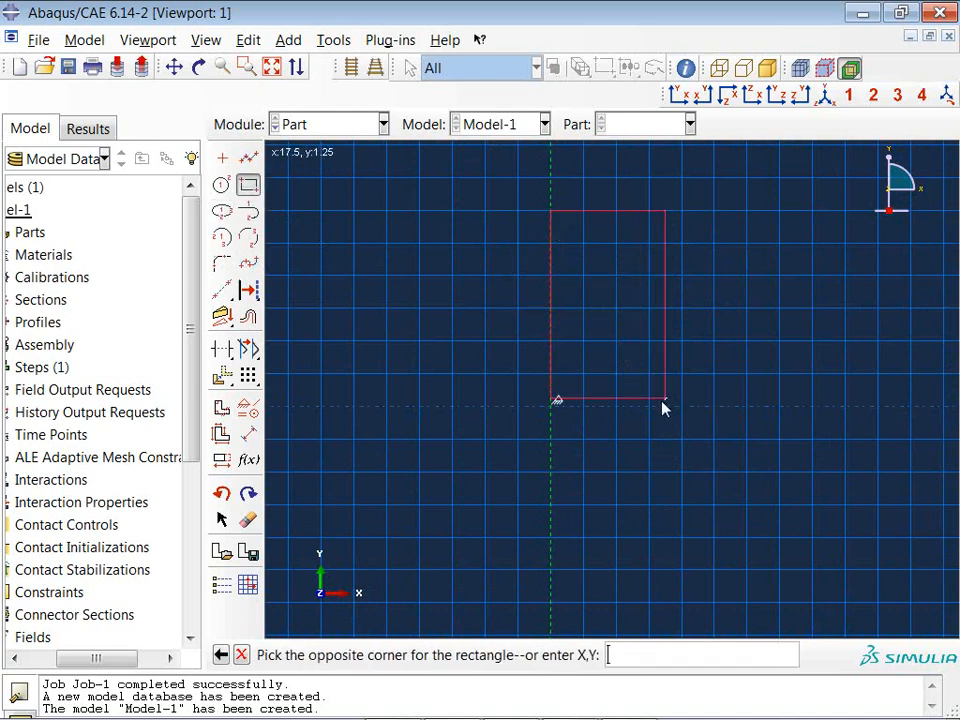
left_click(646, 541)
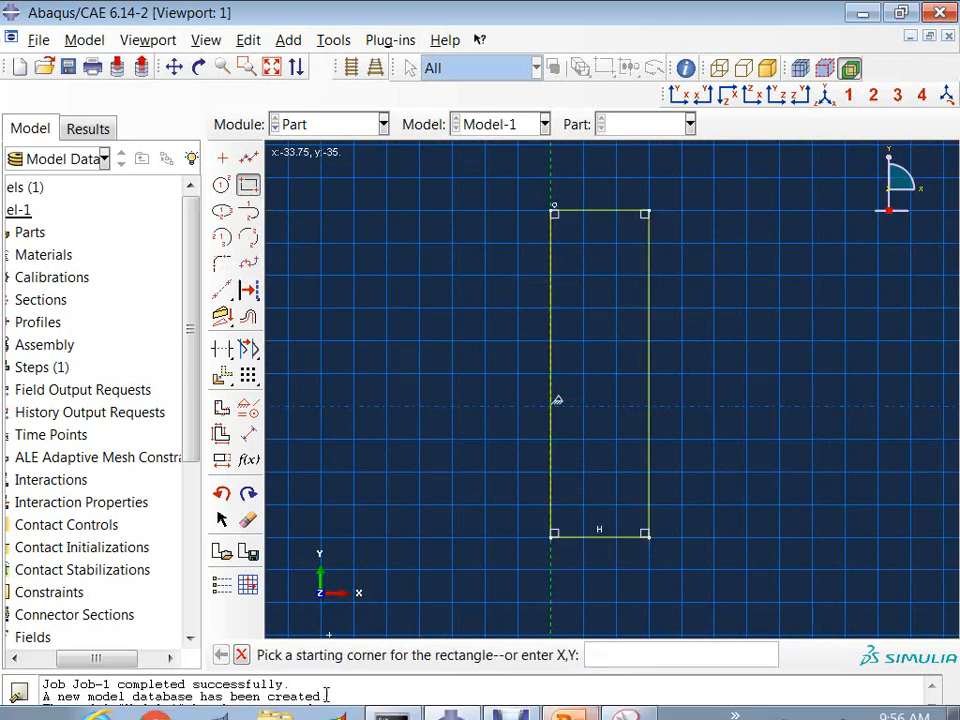
- Finish the rectangle sketch to generate the planar shell section of the axisymmetric part
left_click(241, 654)
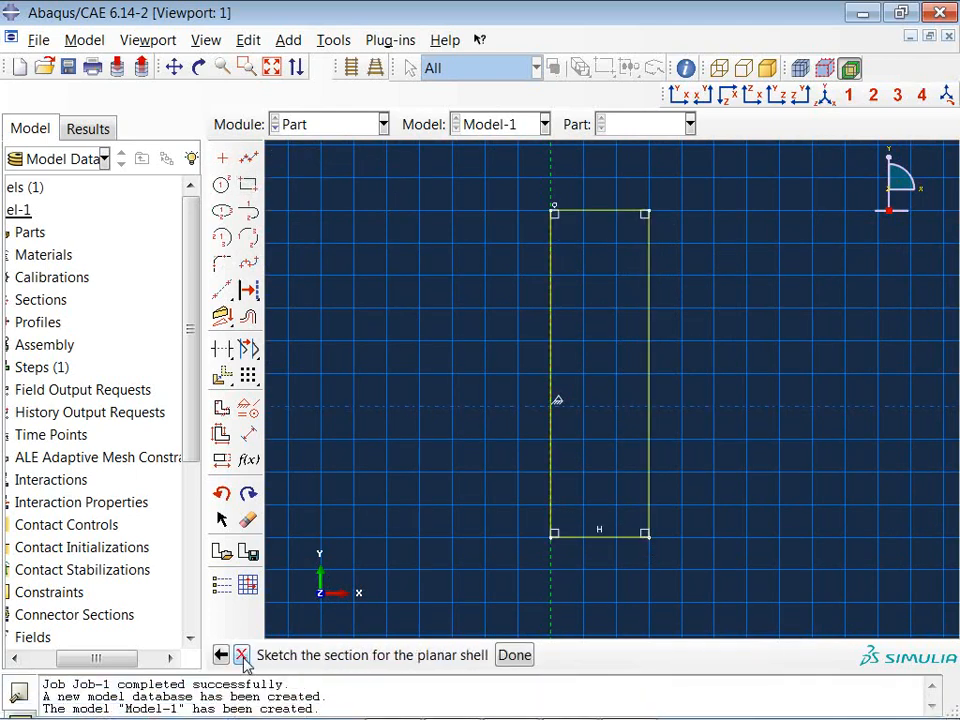
left_click(515, 655)
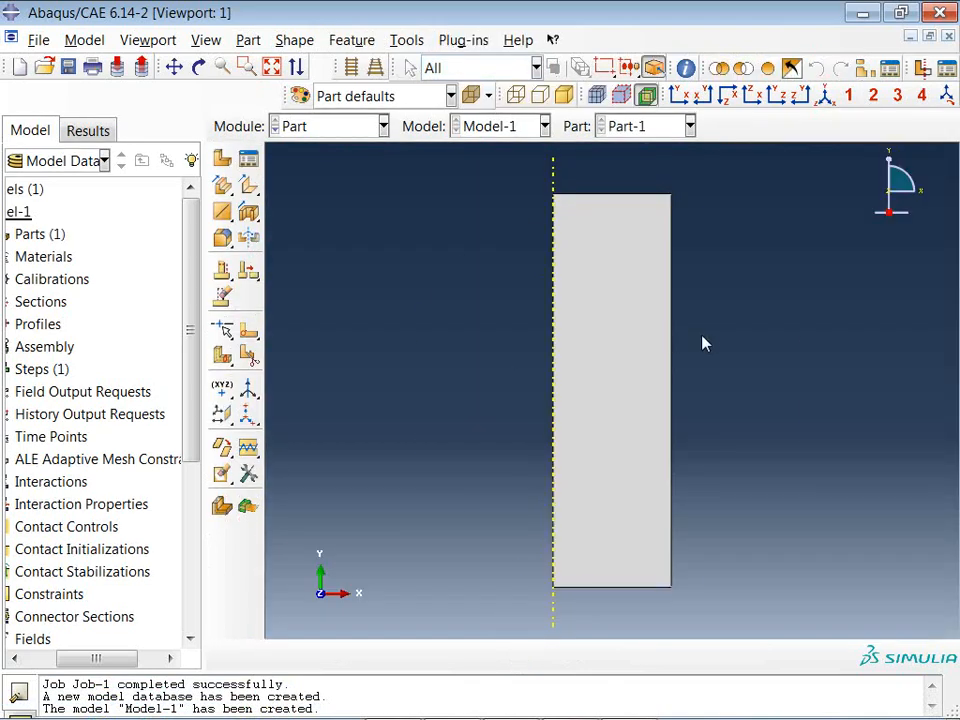
left_click_drag(703, 344, 520, 213, "ctrl+alt")
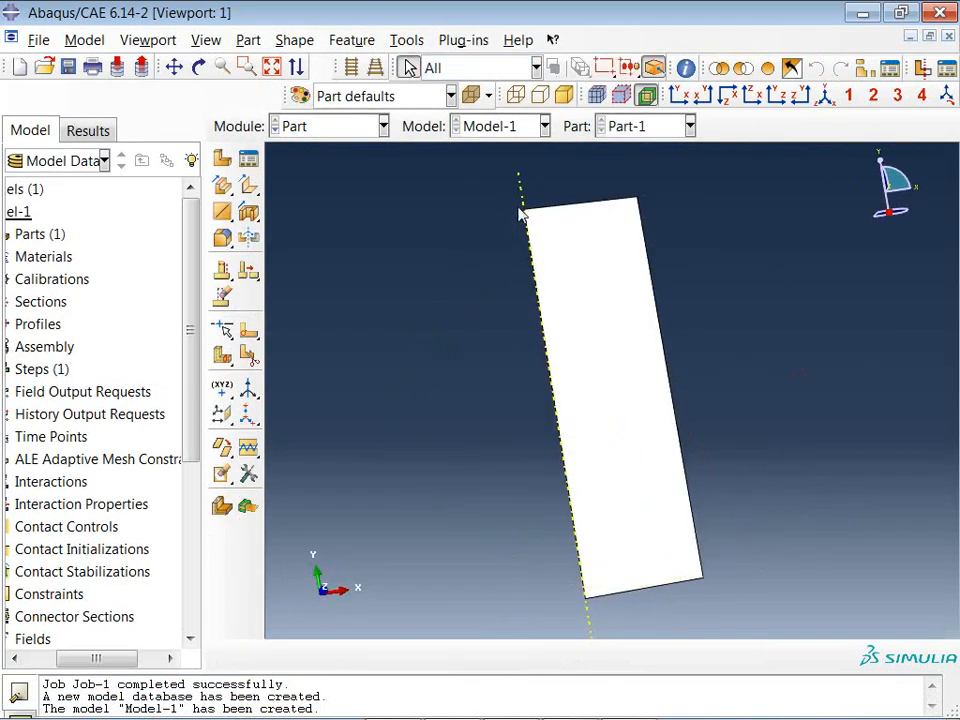
left_click_drag(677, 411, 700, 475, "ctrl+alt")
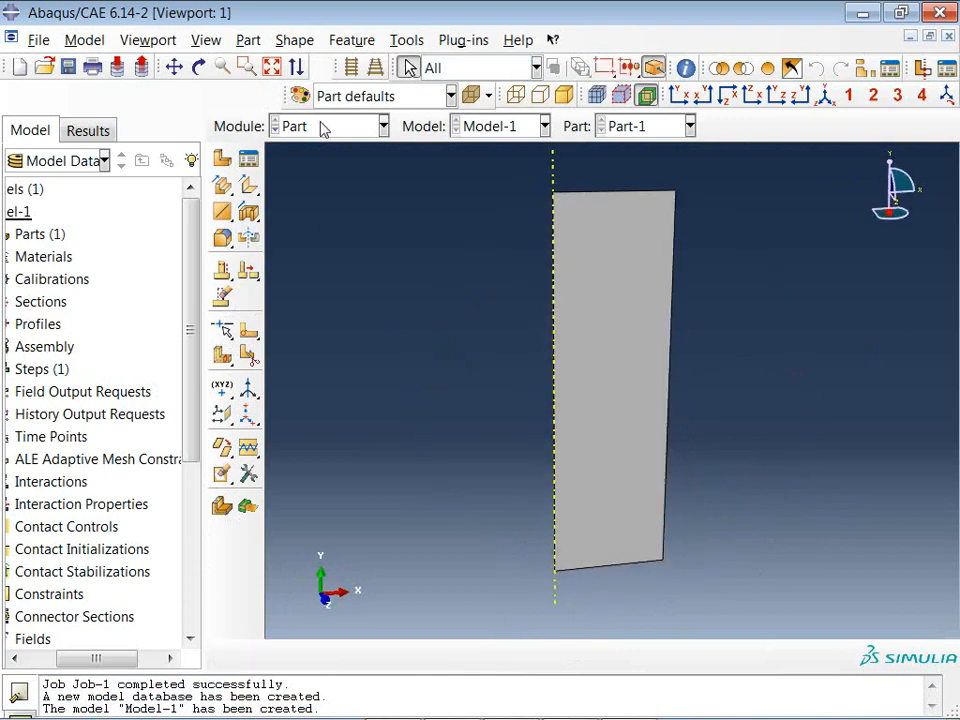
- Create Material-1 with density and isotropic elastic behaviors, and set the mass density to 2.7E-9
left_click(323, 127)
left_click(311, 171)
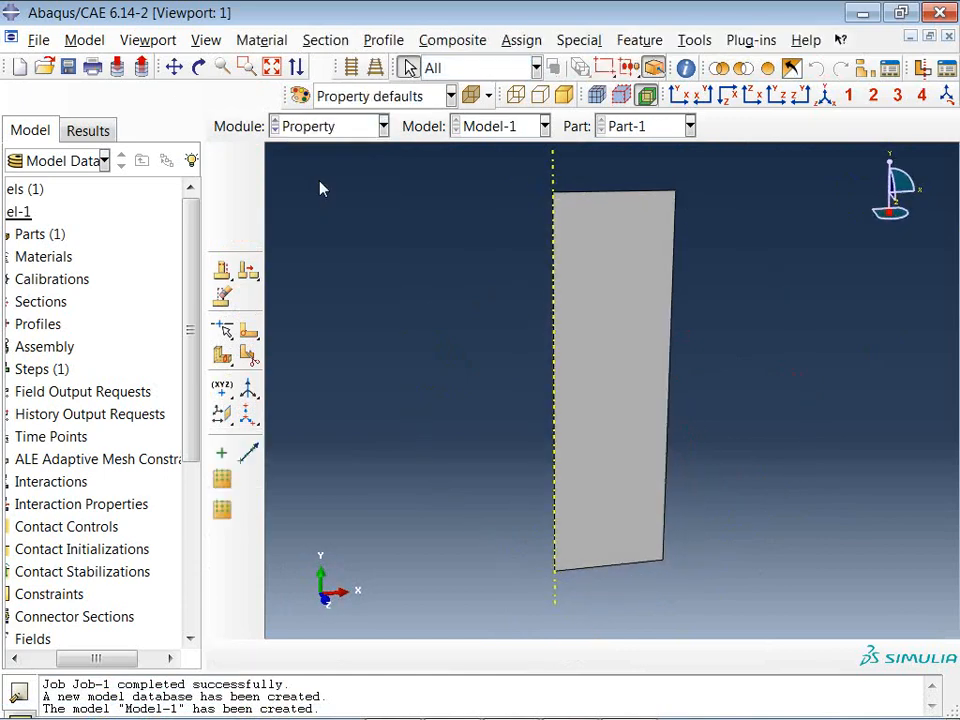
left_click(221, 192)
left_click(277, 280)
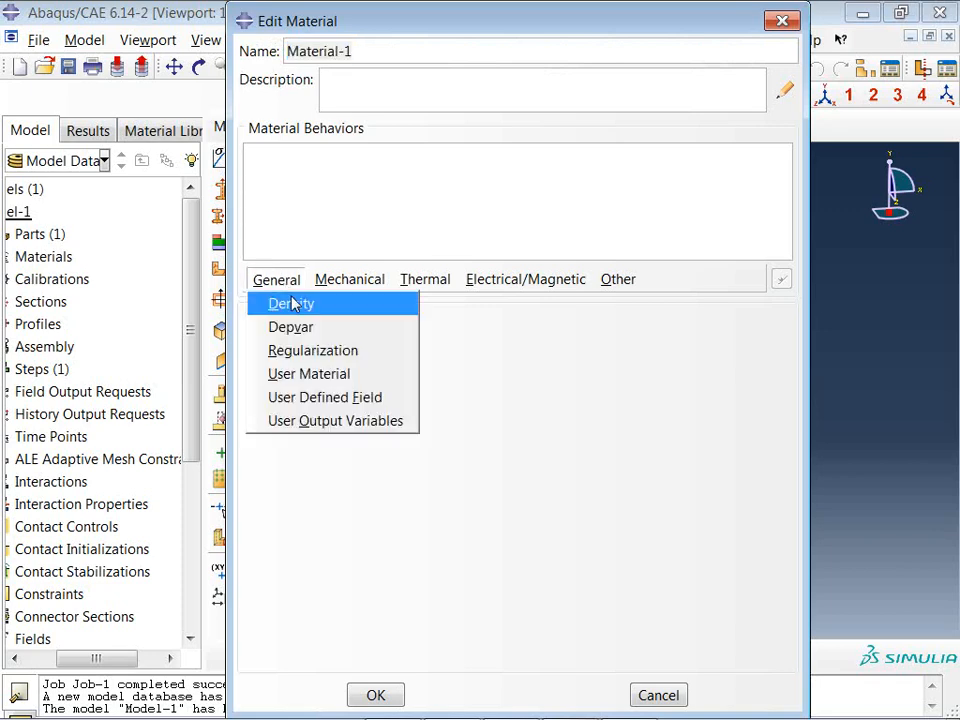
left_click(291, 304)
left_click(330, 280)
mouse_move(358, 305)
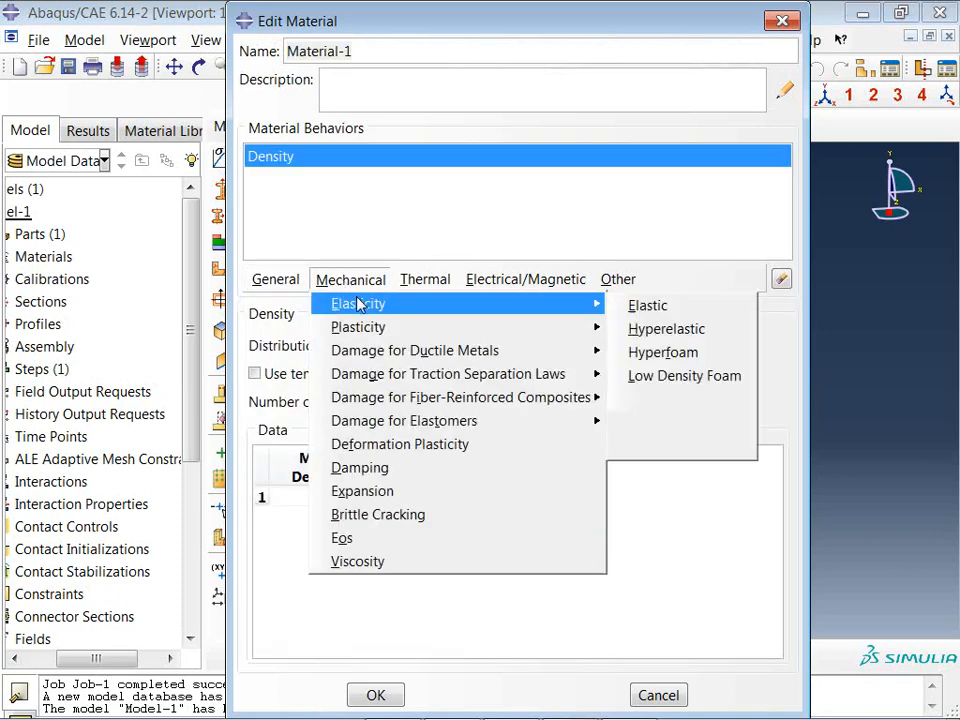
left_click(714, 311)
left_click(275, 157)
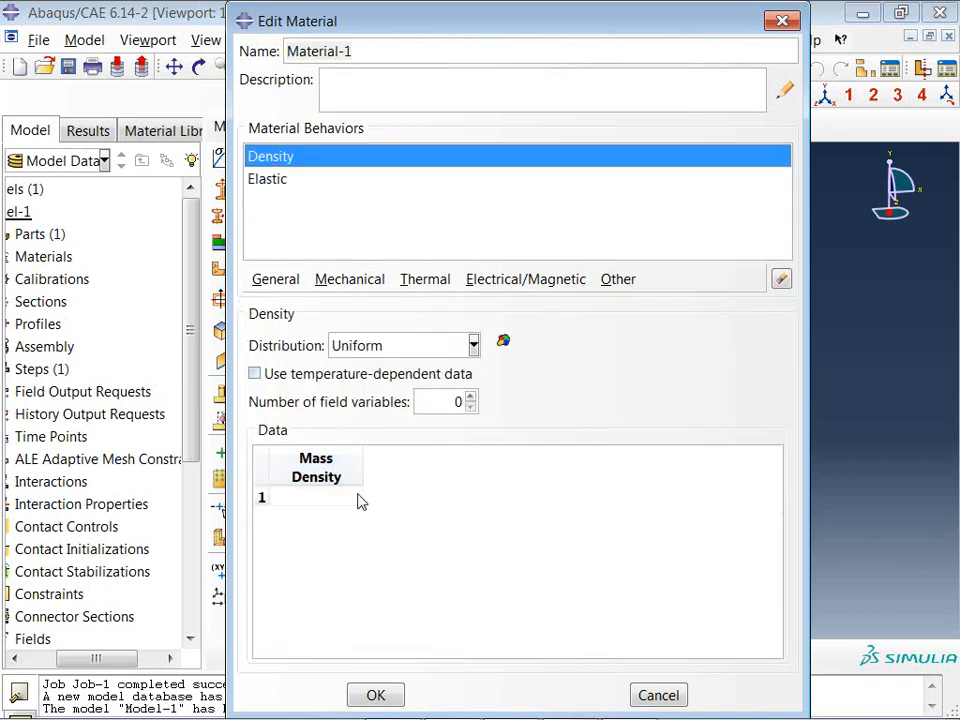
left_click(328, 506)
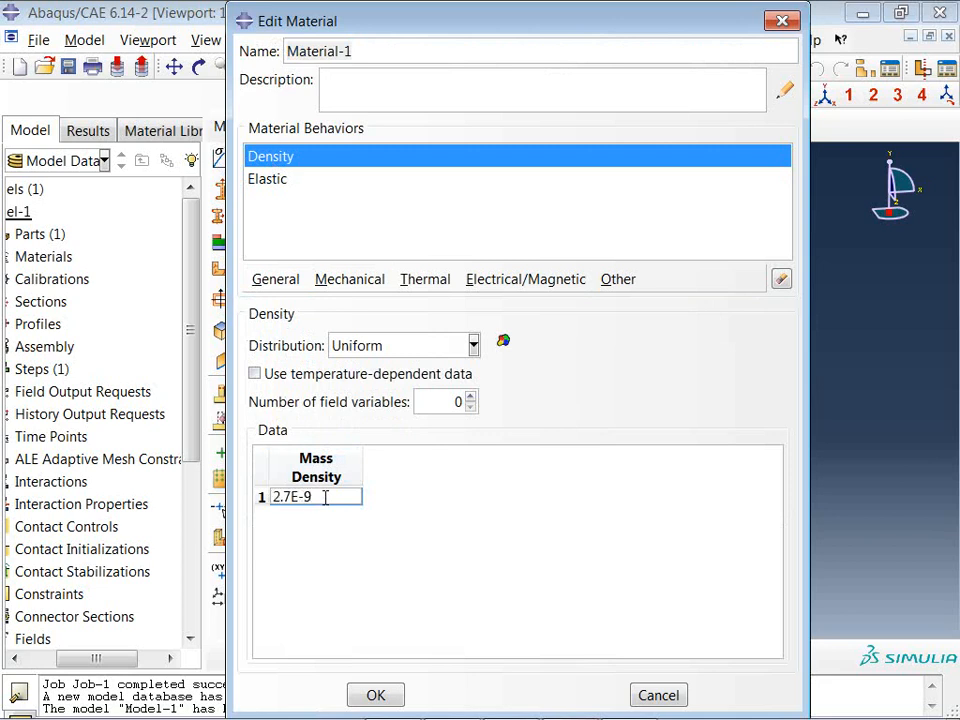
- Give Material-1 a Young's modulus of 210000 and a Poisson's ratio of 0.3, and save the material
left_click(268, 184)
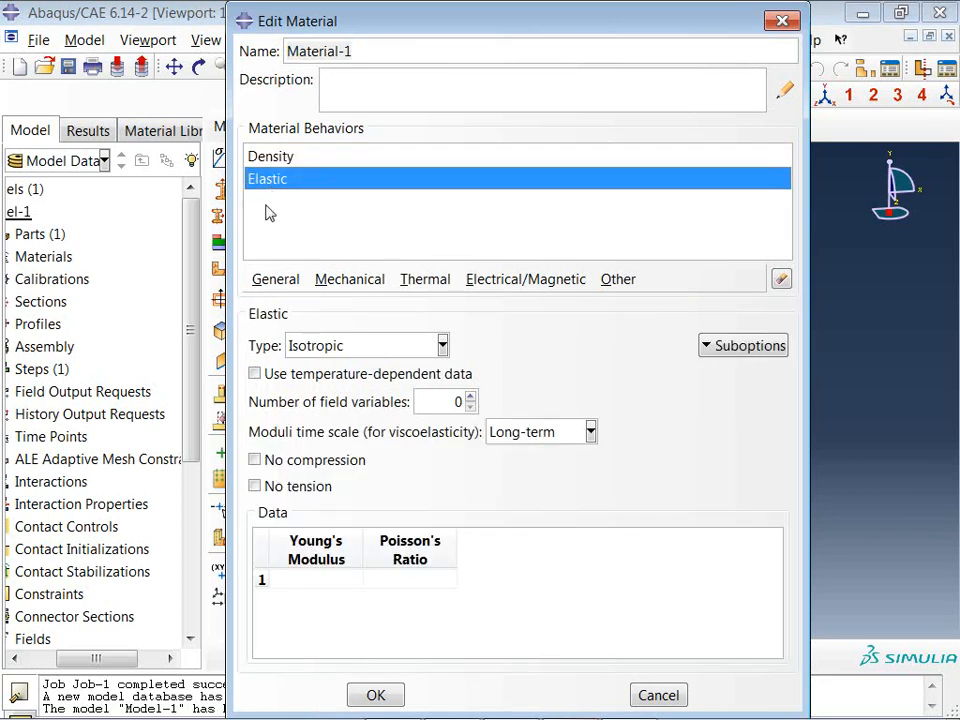
left_click(340, 585)
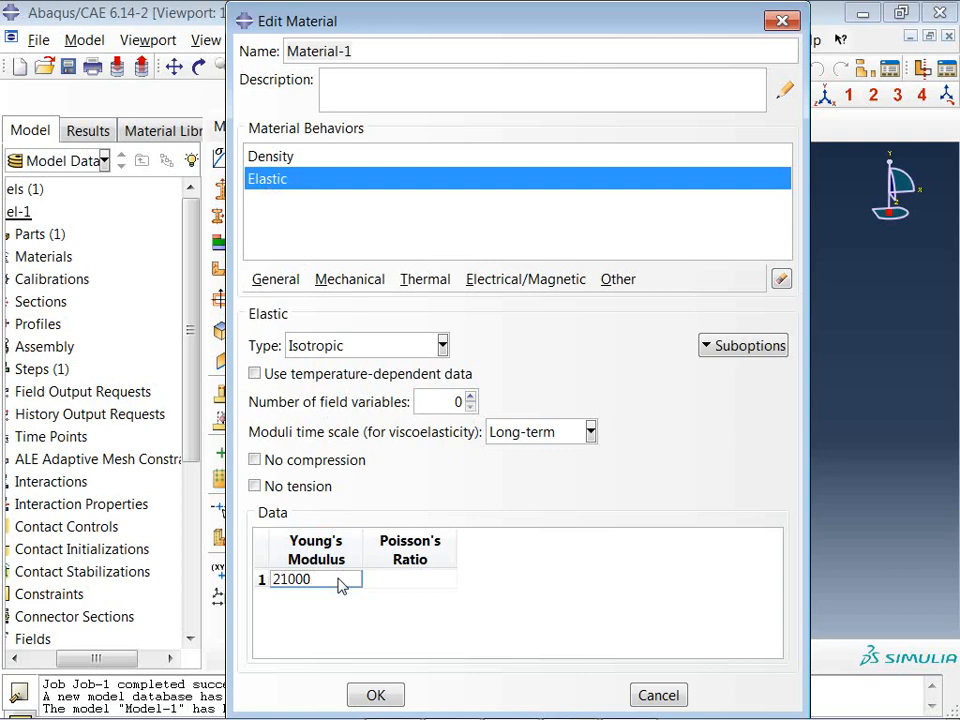
key("Tab")
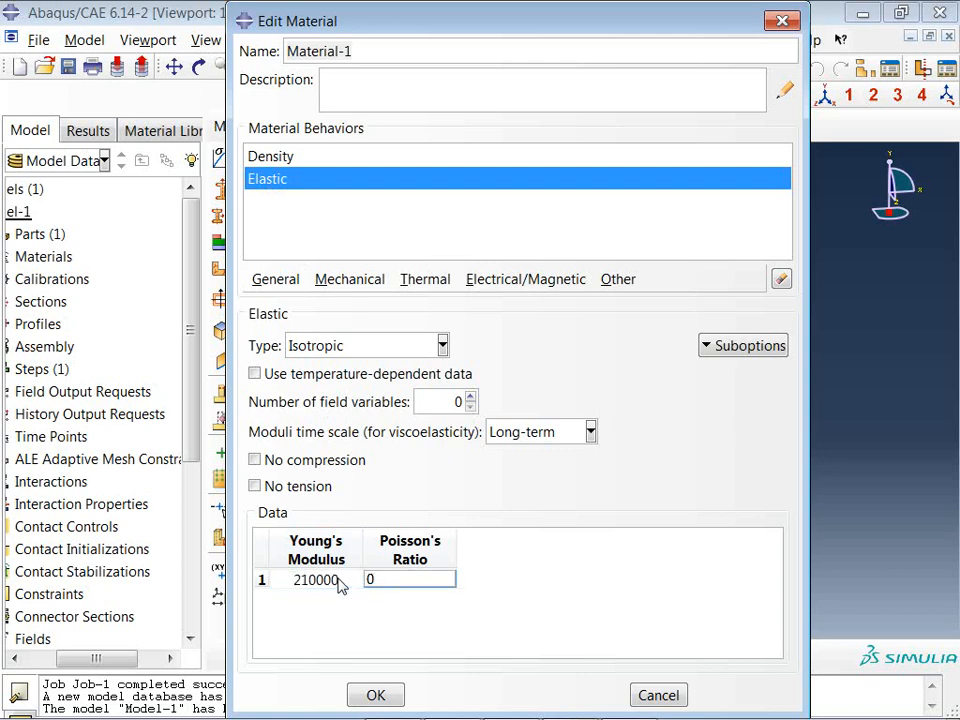
type("0.3")
left_click(392, 692)
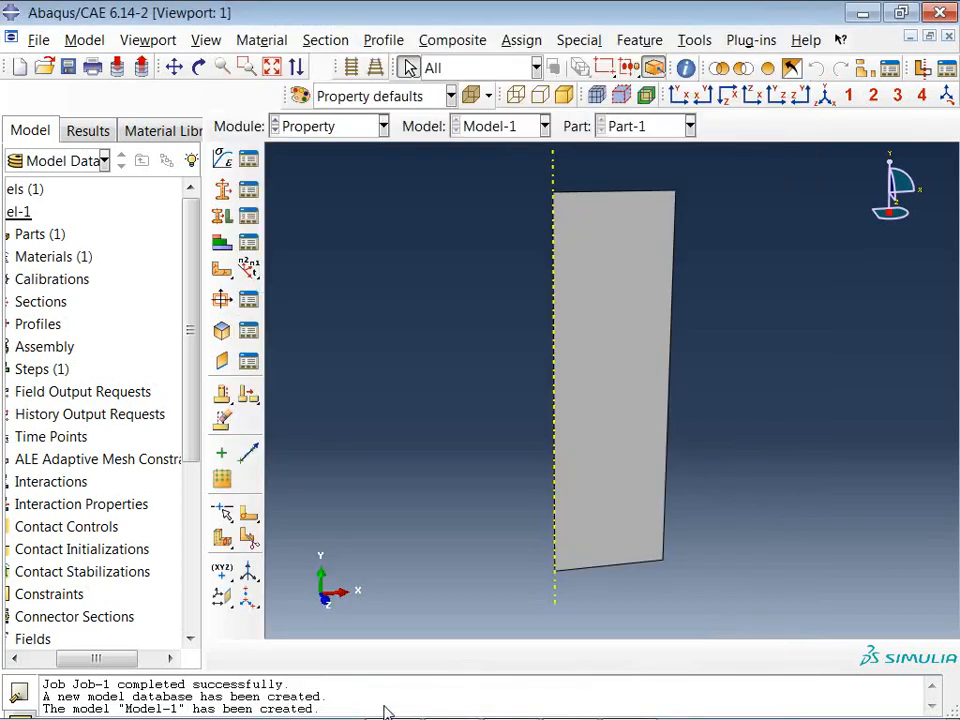
- Create a solid, homogeneous section named Section-1 that uses Material-1
left_click(222, 189)
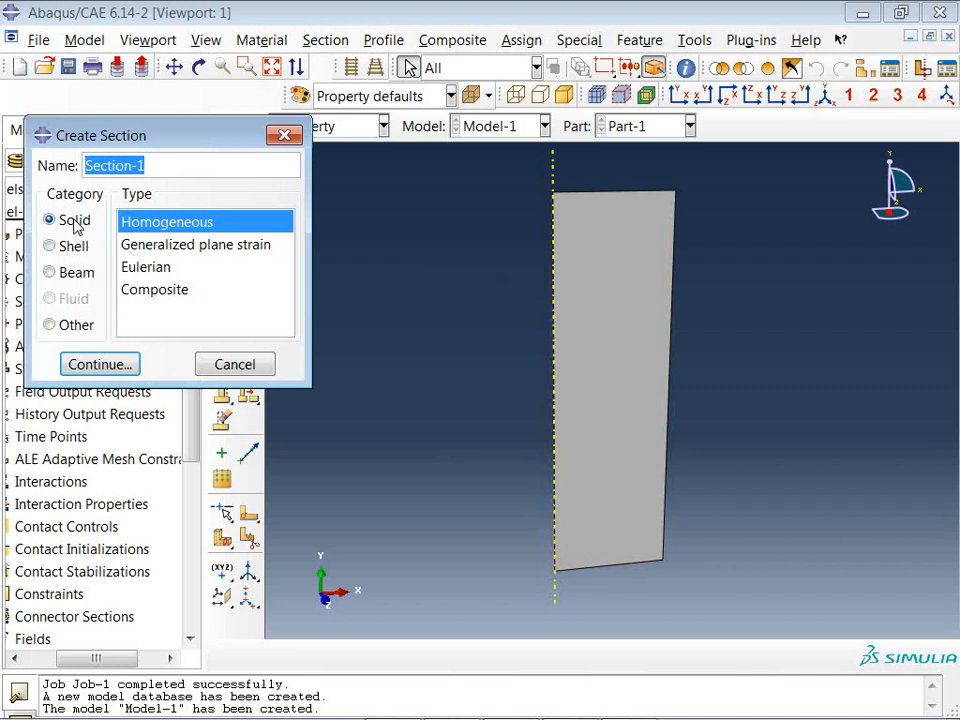
left_click(90, 364)
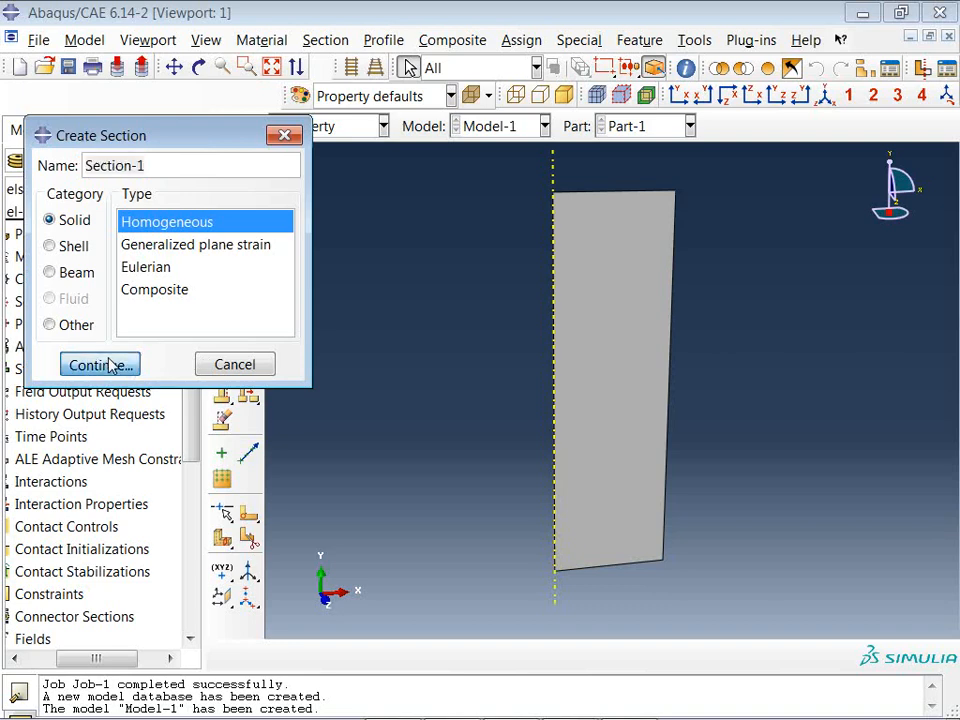
left_click(382, 317)
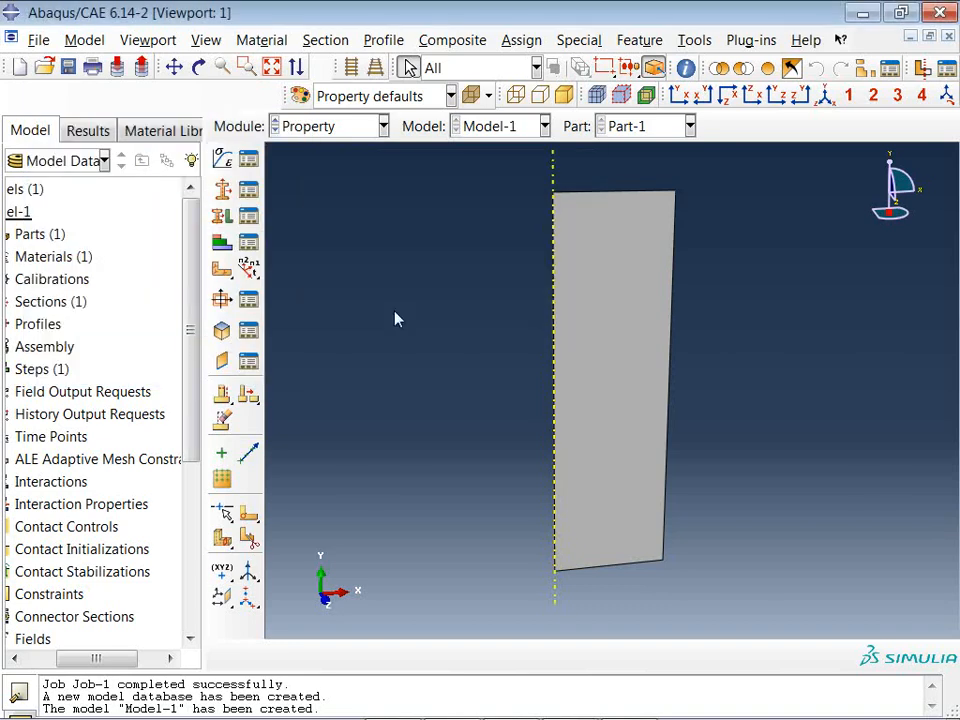
- Assign Section-1 to the whole rectangular face of the part, with the thickness taken from the section
left_click(222, 216)
left_click(617, 400)
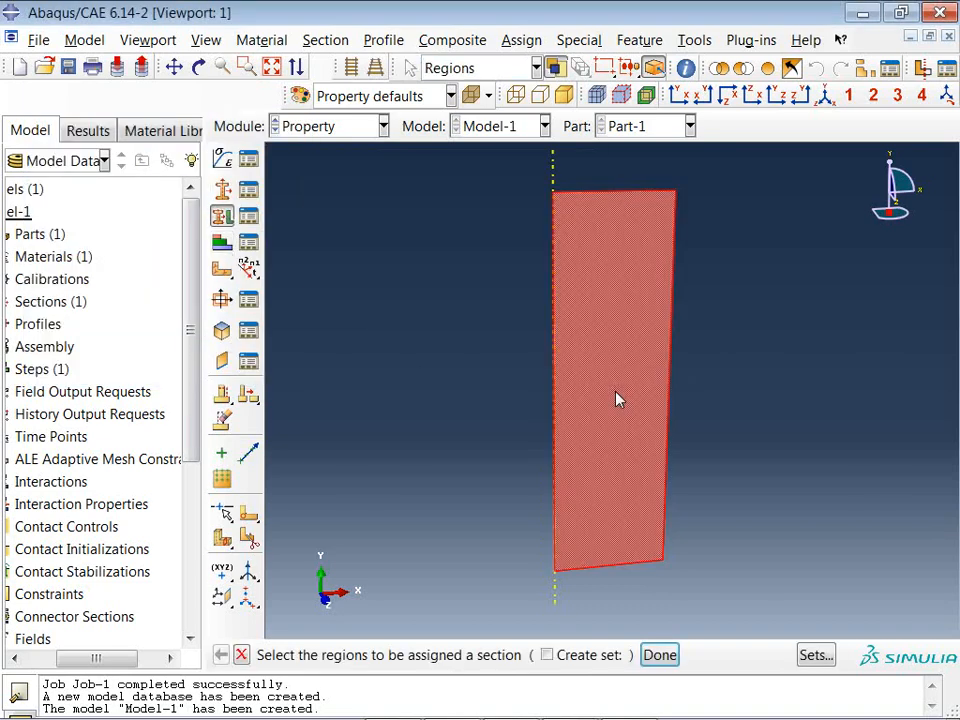
left_click(659, 655)
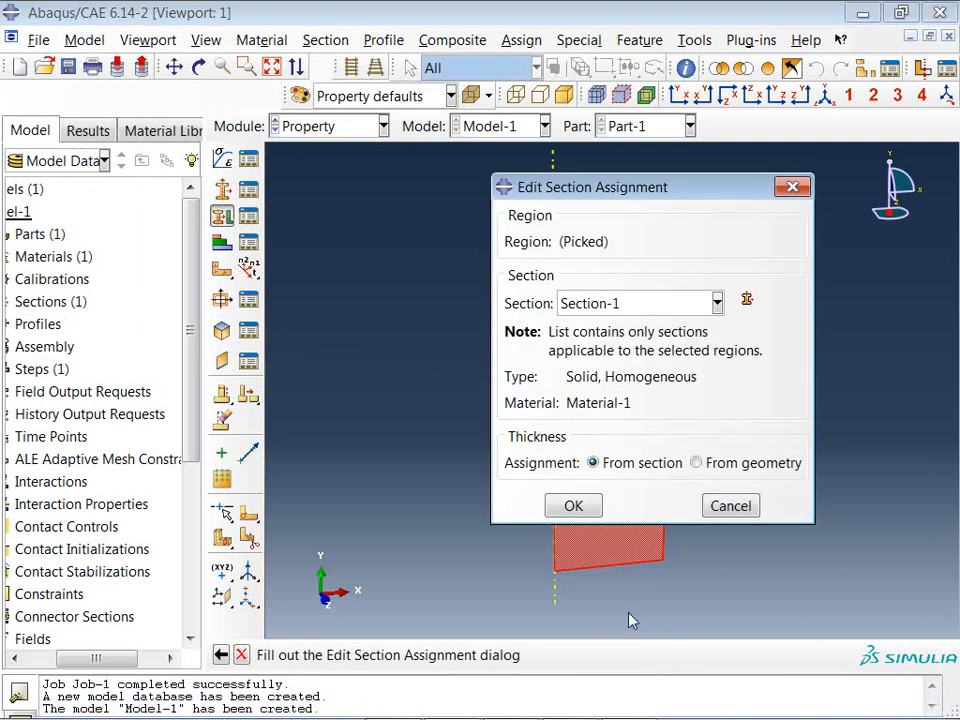
left_click(578, 508)
left_click_drag(643, 391, 583, 332, "ctrl+alt")
left_click_drag(585, 226, 637, 230, "ctrl+alt")
left_click_drag(632, 231, 612, 233)
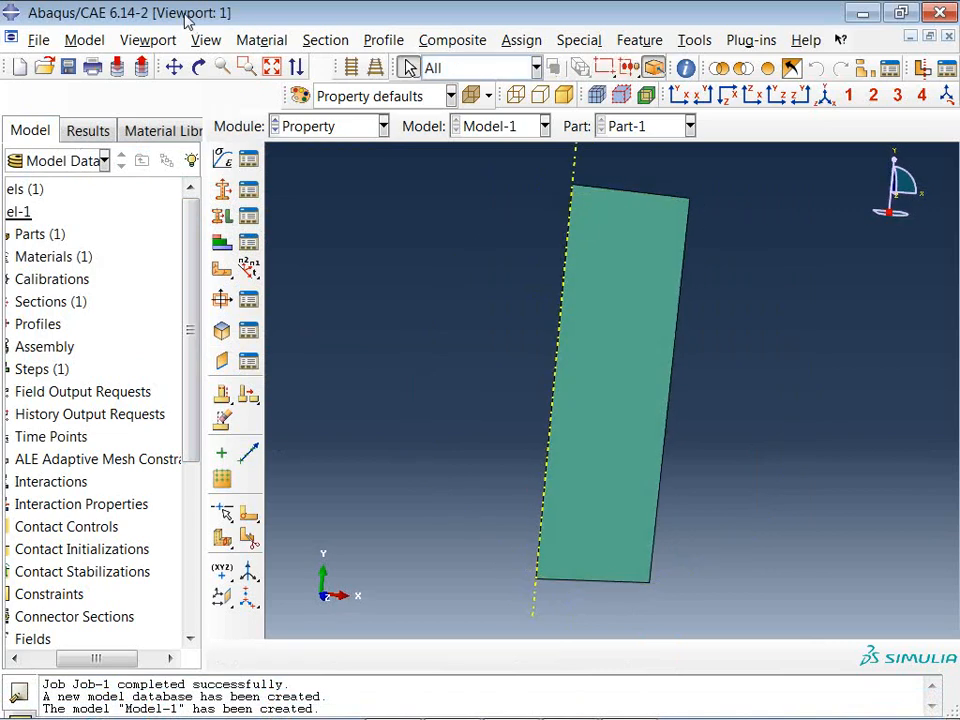
- Add a dependent instance of Part-1 to the assembly
left_click(349, 125)
left_click(309, 214)
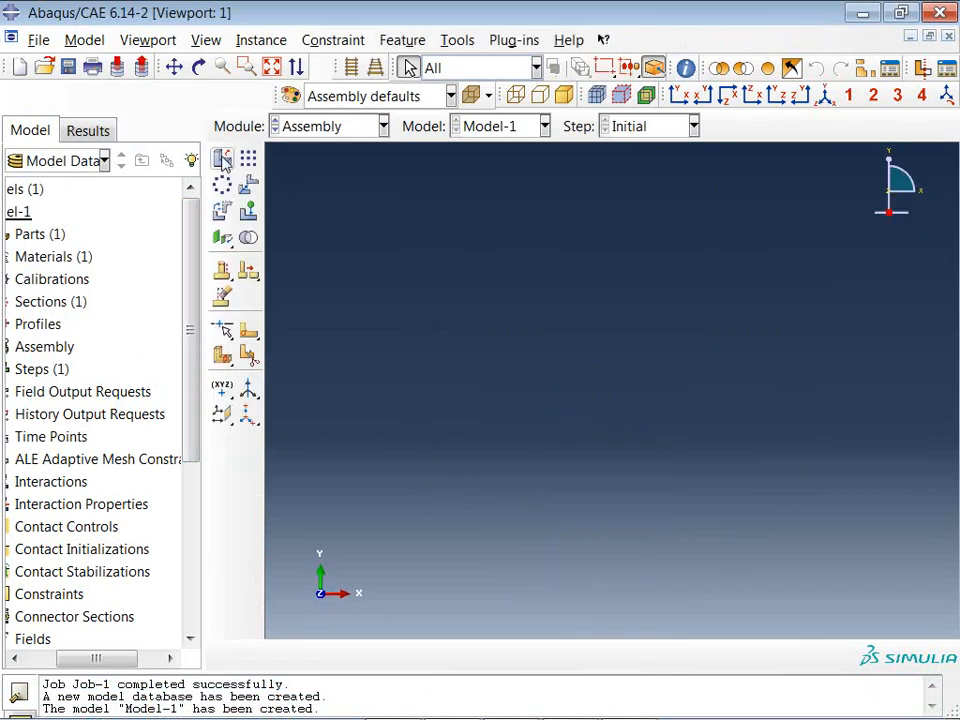
left_click(222, 158)
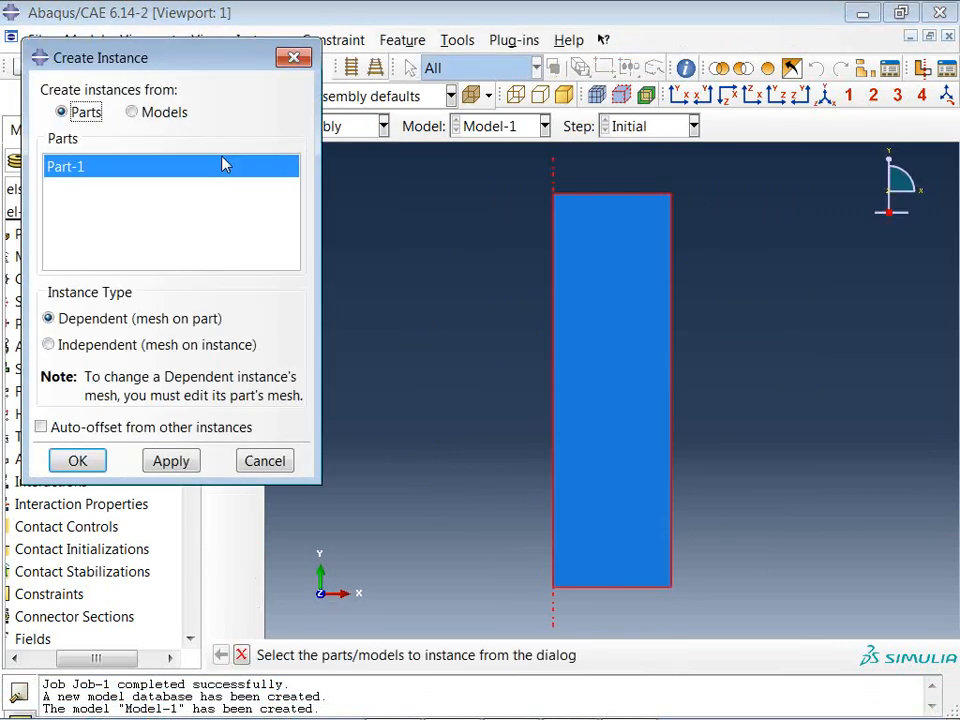
left_click(92, 462)
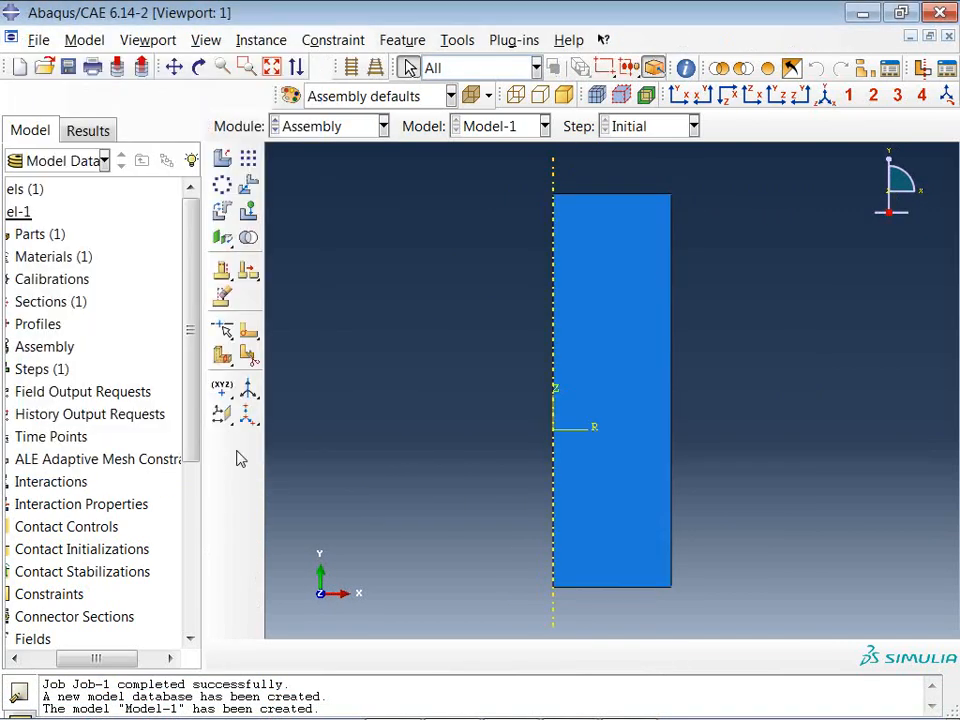
- Create a Static, General step named Step-1 after the Initial step, with a time period of 1 and Nlgeom off
left_click(318, 141)
left_click(300, 216)
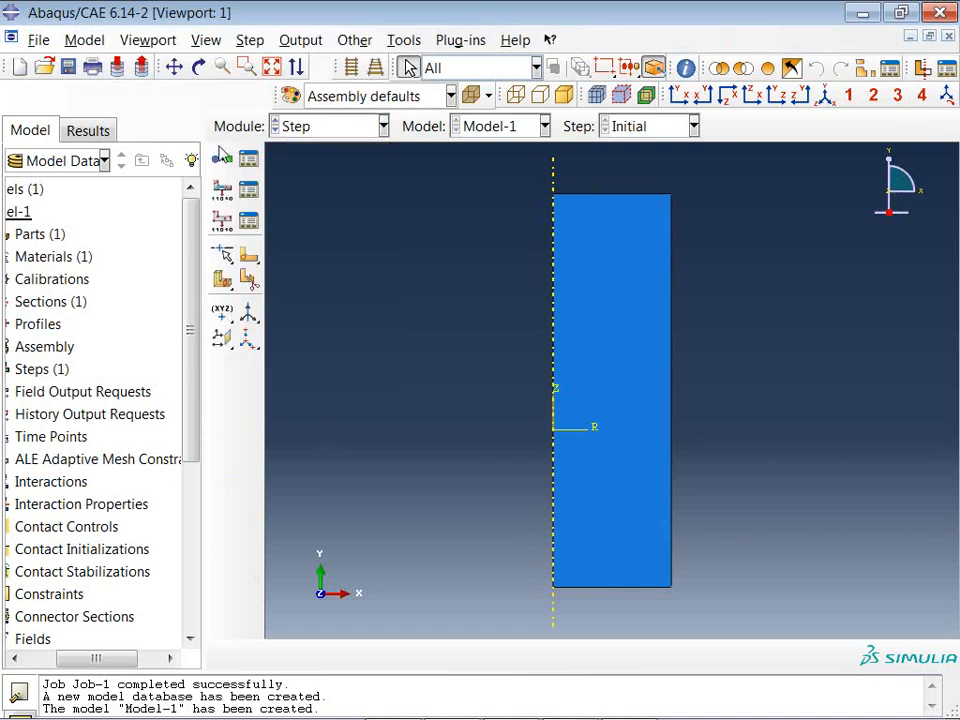
left_click(222, 160)
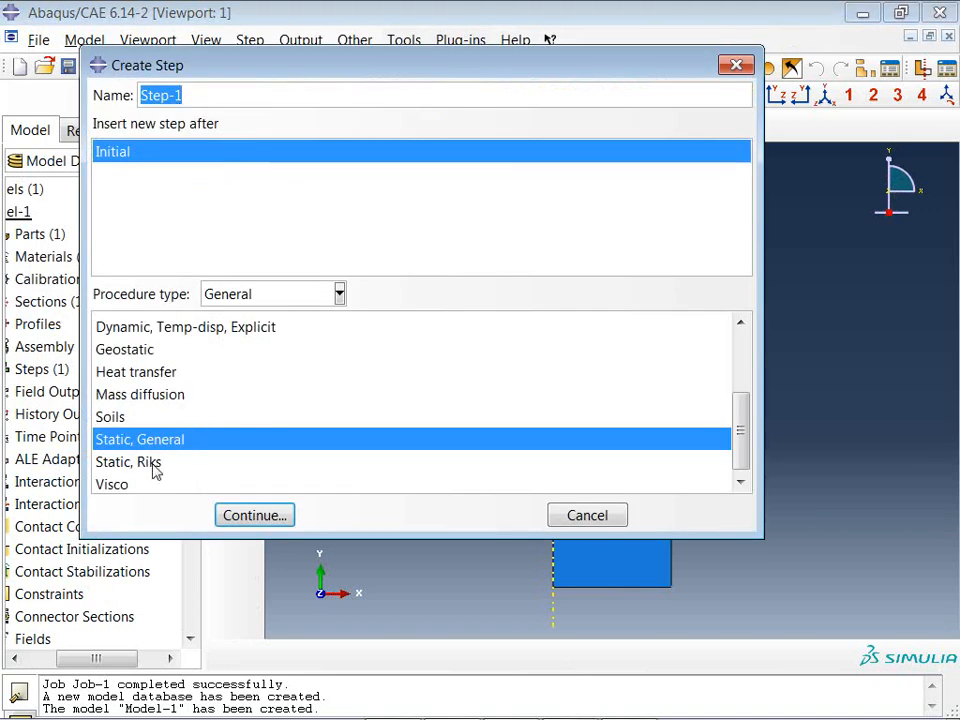
left_click(250, 518)
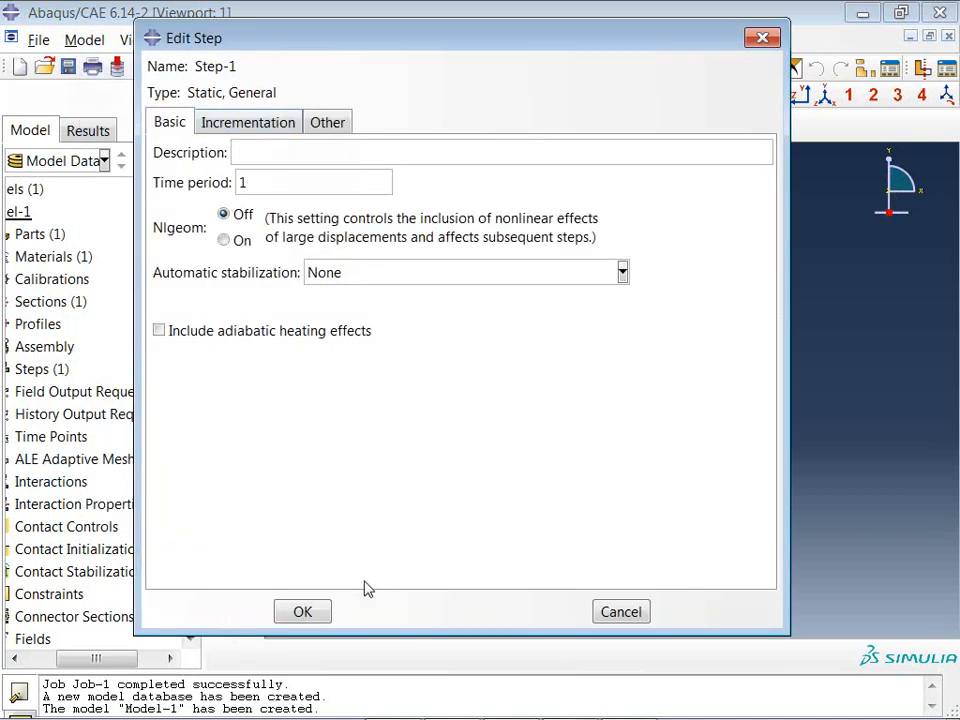
left_click(304, 620)
- Examine the interaction property types available for the model without creating a property
left_click(315, 128)
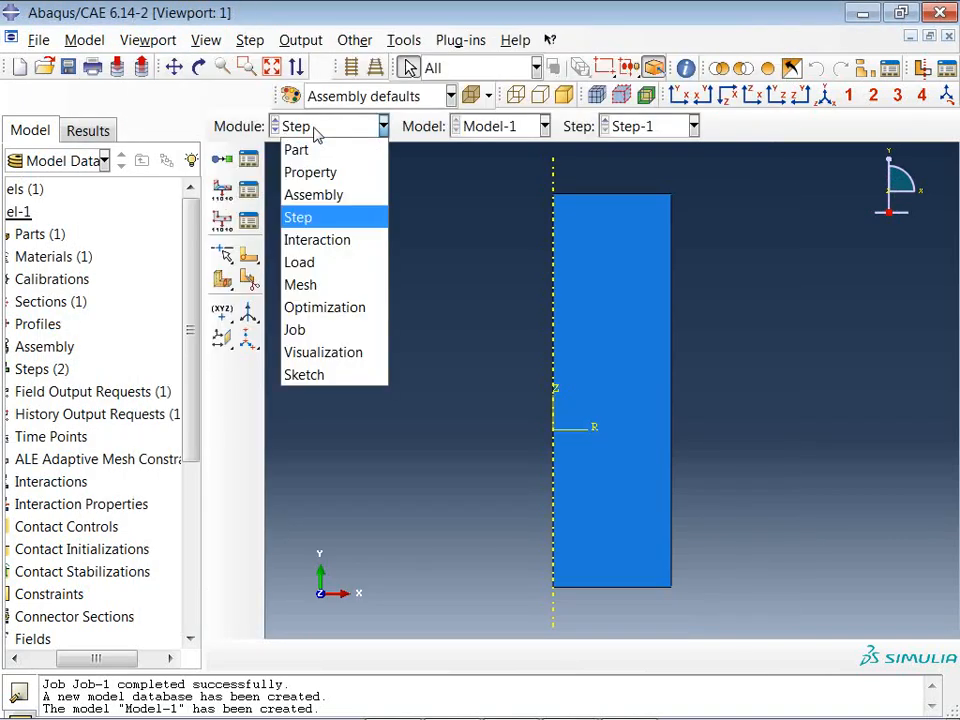
left_click(300, 263)
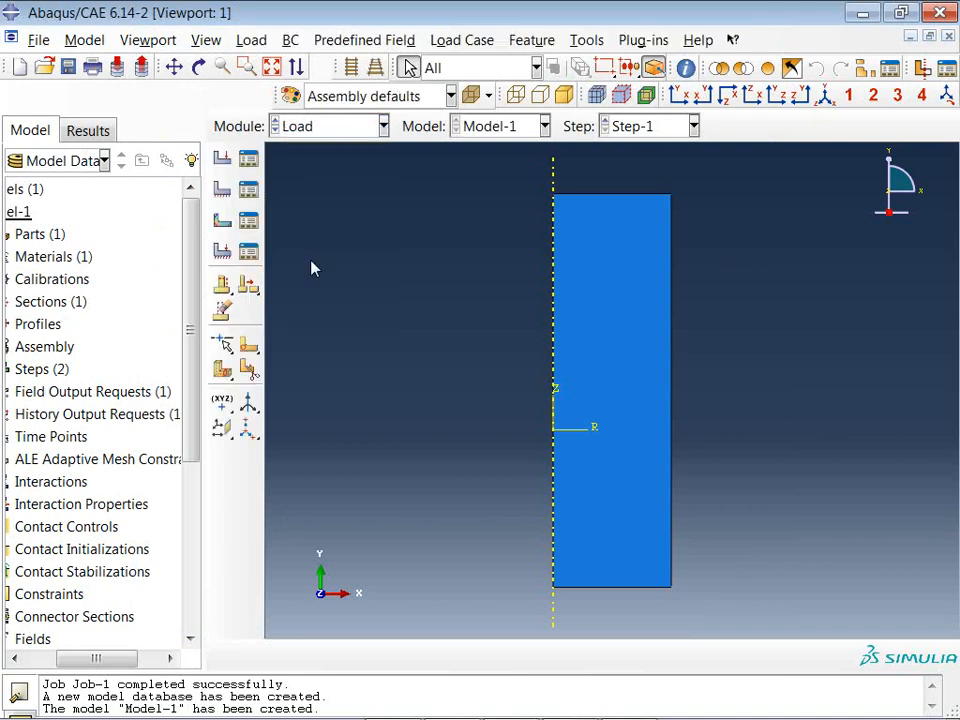
left_click(308, 128)
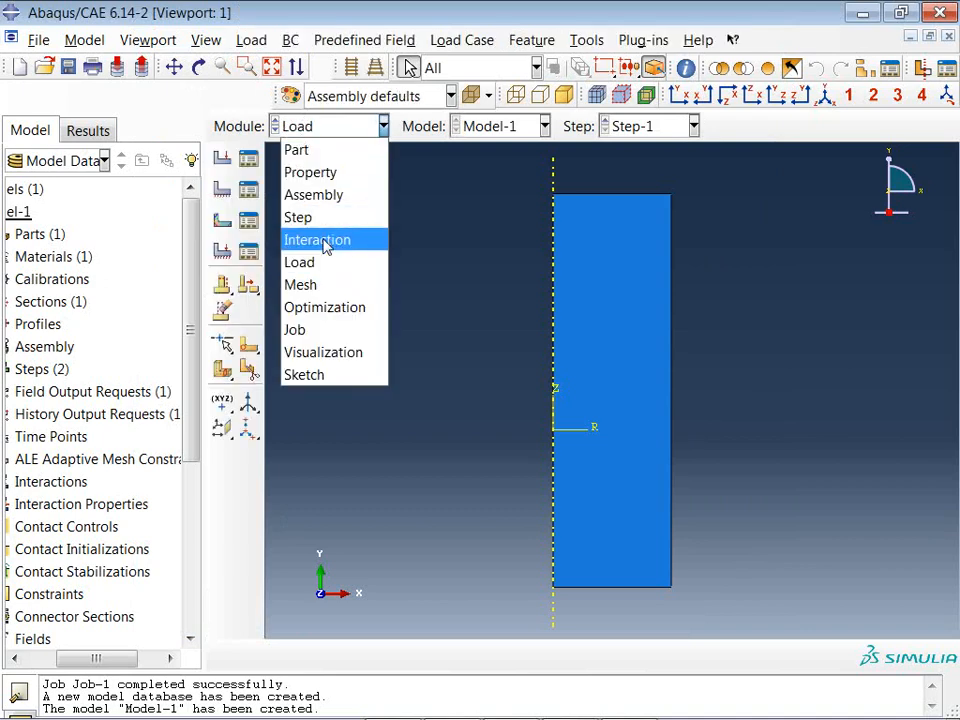
left_click(318, 241)
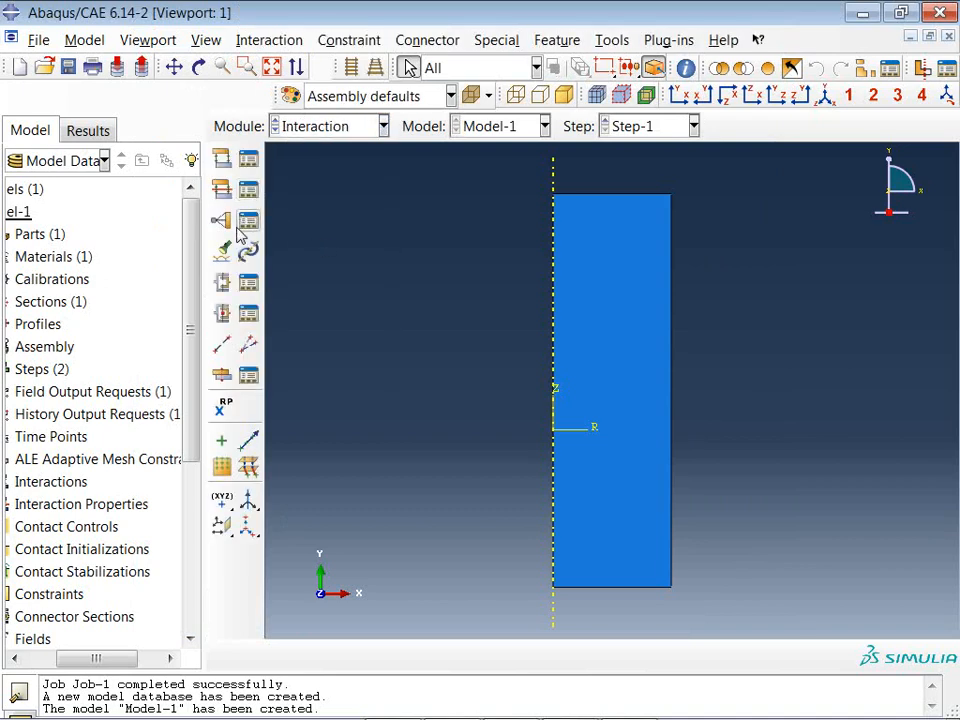
left_click(224, 192)
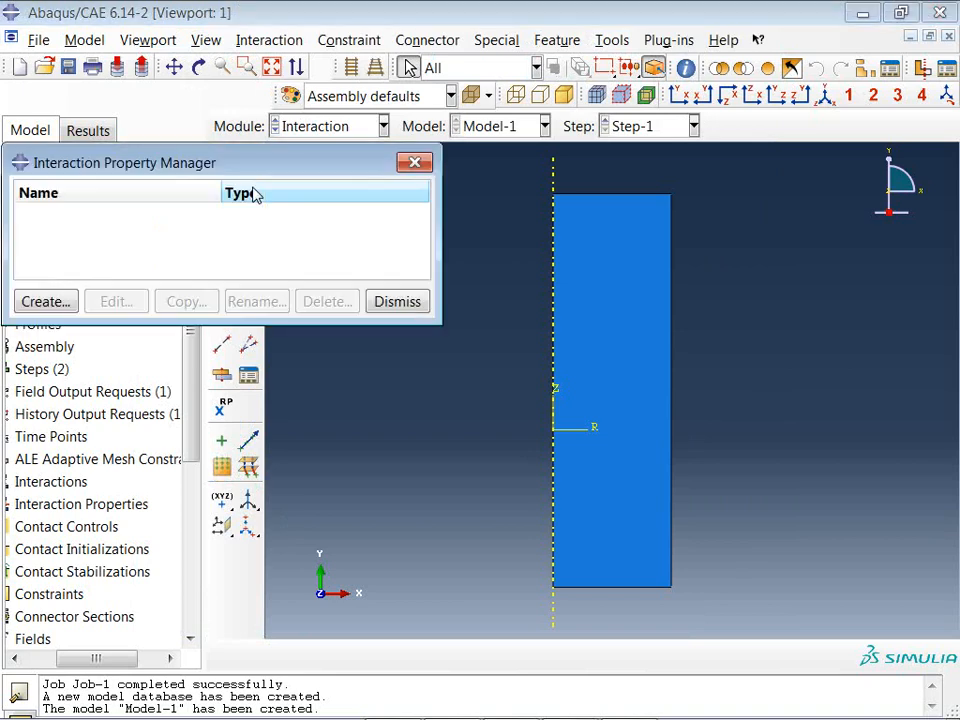
left_click(410, 164)
left_click(222, 190)
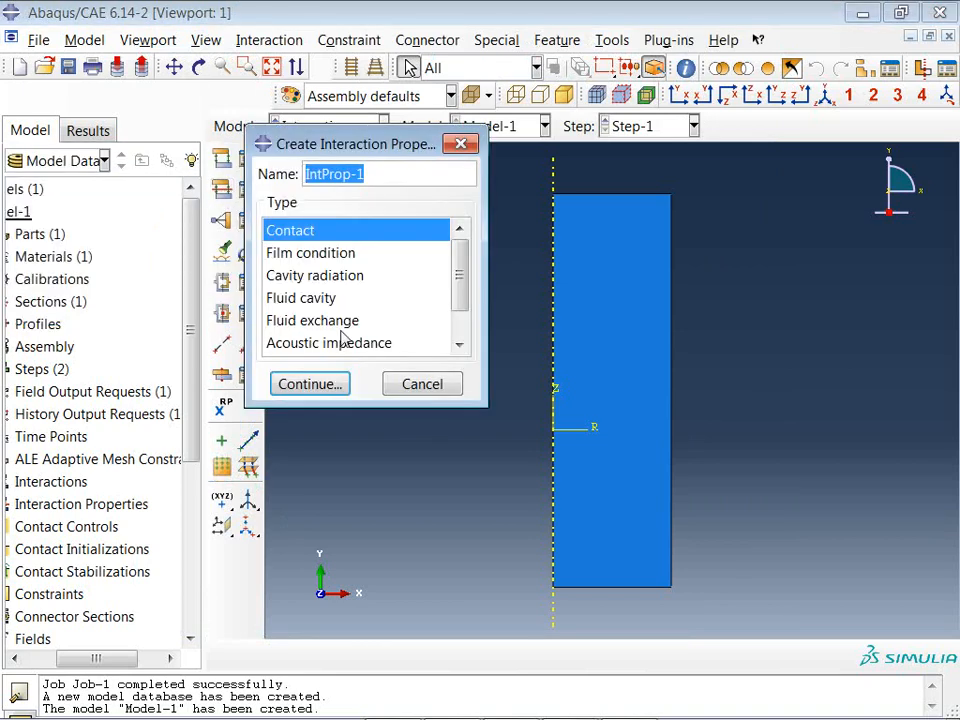
scroll(340, 301, "down", 1)
scroll(340, 301, "down", 1)
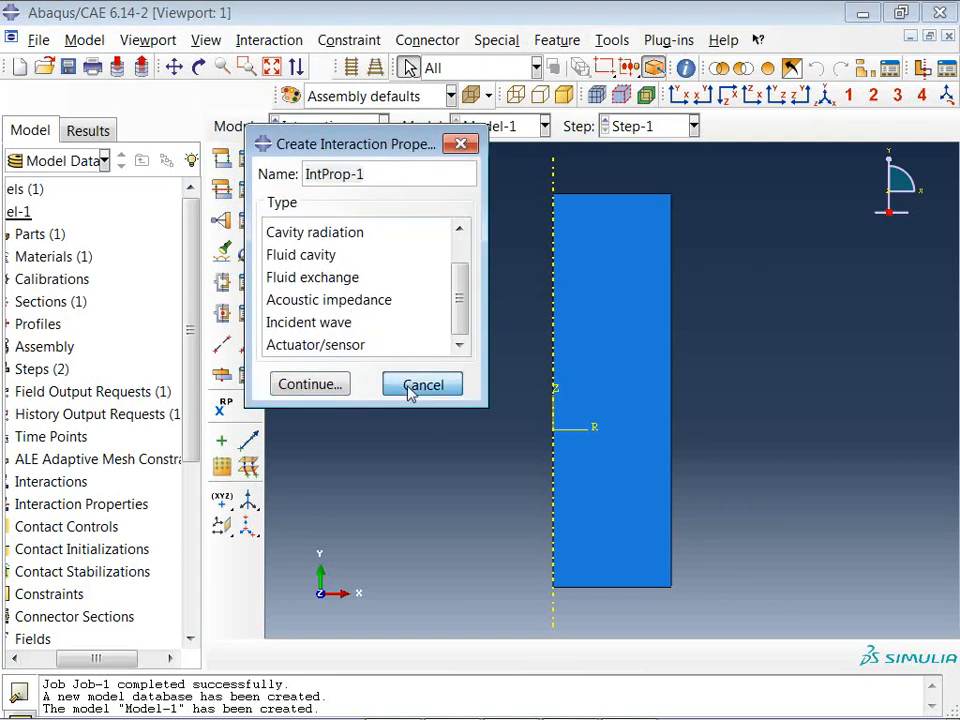
left_click(409, 390)
left_click(222, 159)
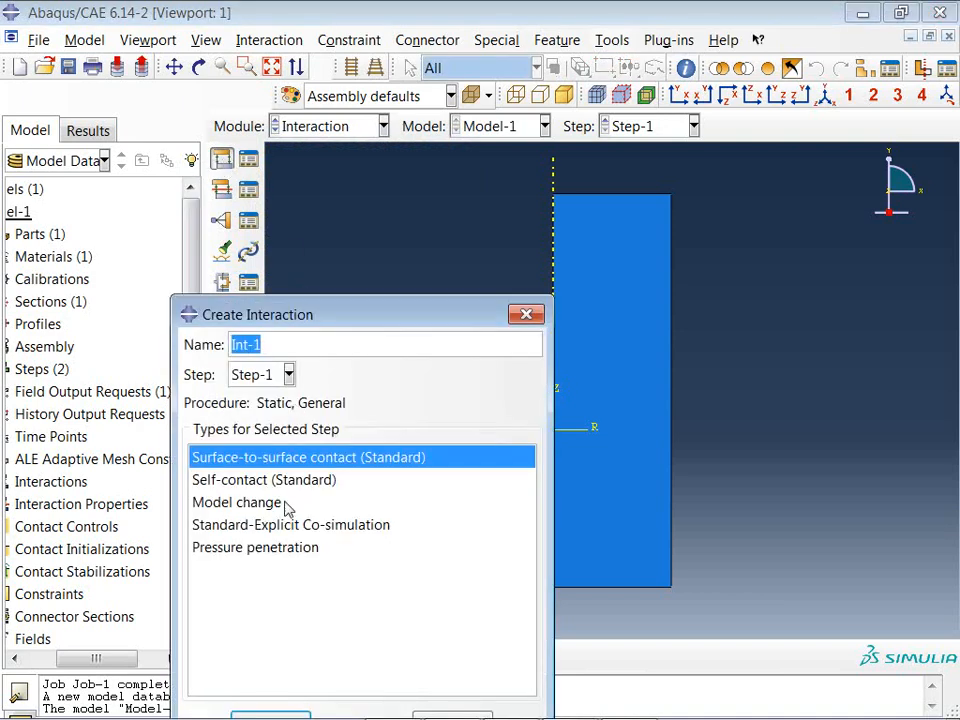
left_click(266, 377)
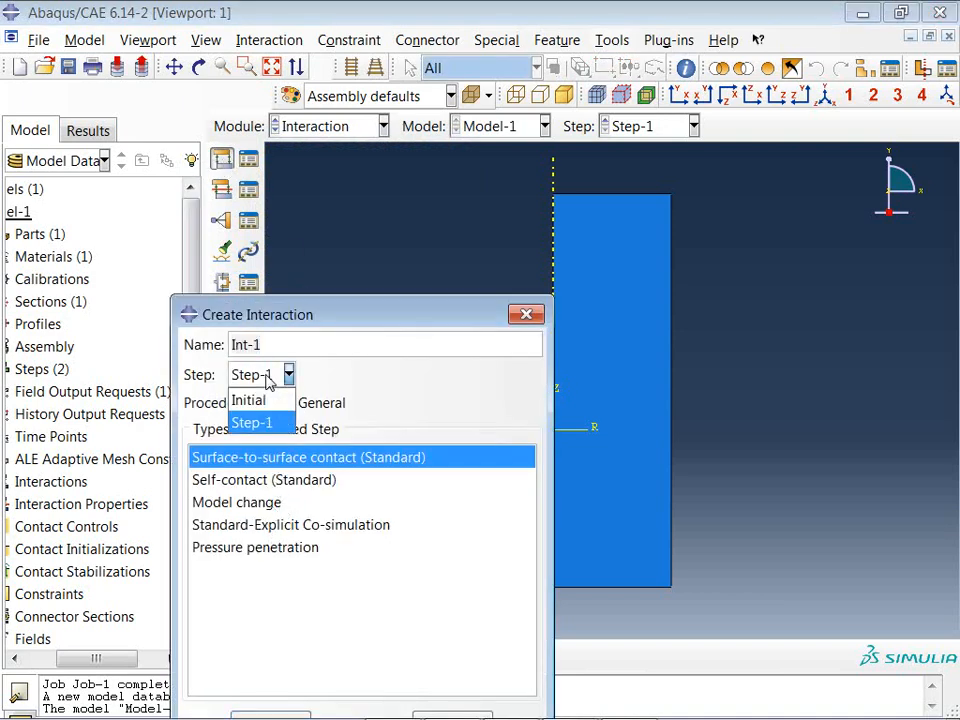
left_click(268, 380)
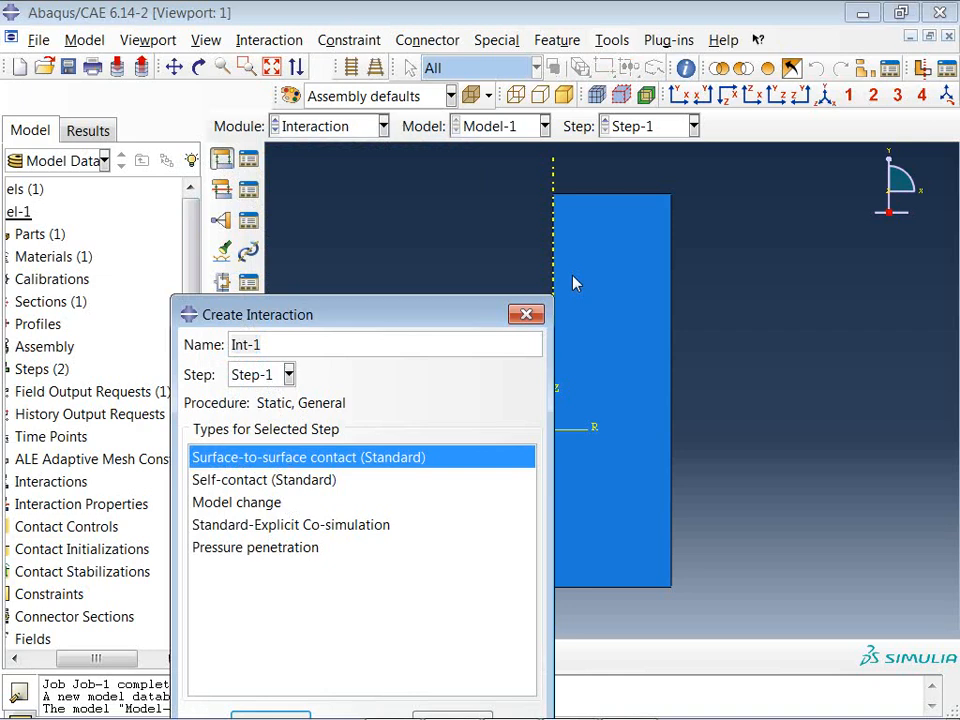
left_click(525, 314)
- Create an ENCASTRE boundary condition named BC-1 in the Initial step on the bottom edge of the axisymmetric section
left_click(344, 128)
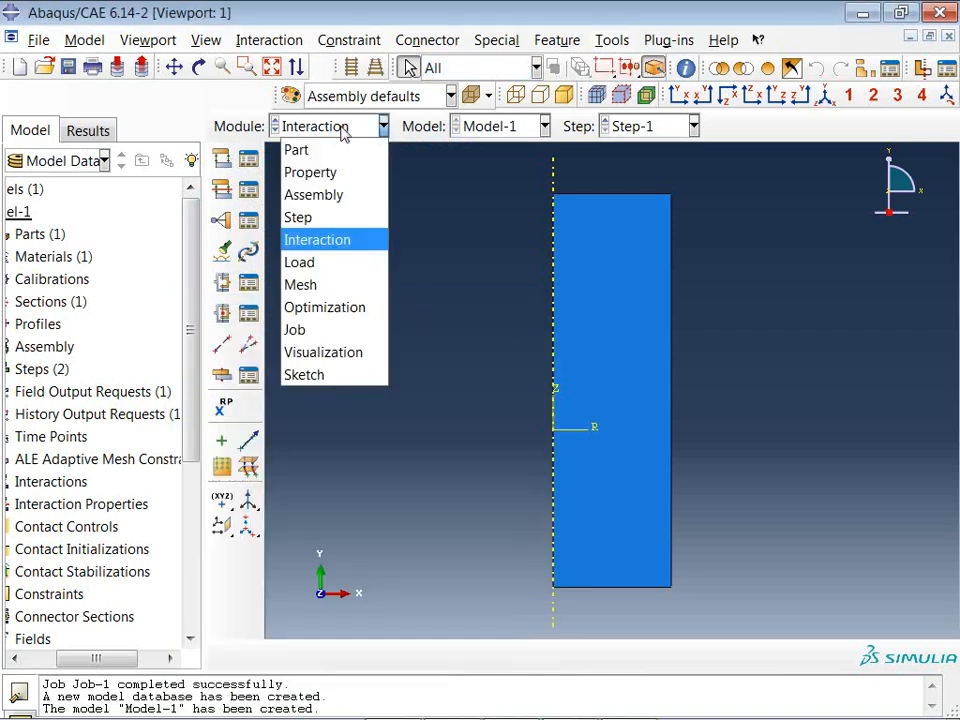
left_click(310, 262)
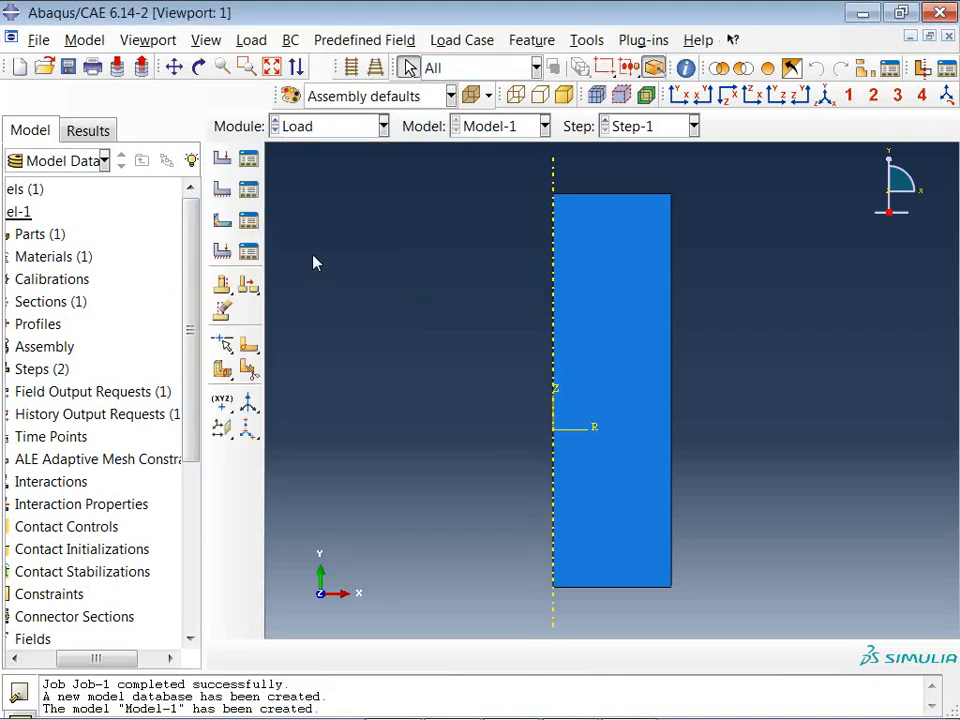
left_click(222, 190)
left_click(208, 149)
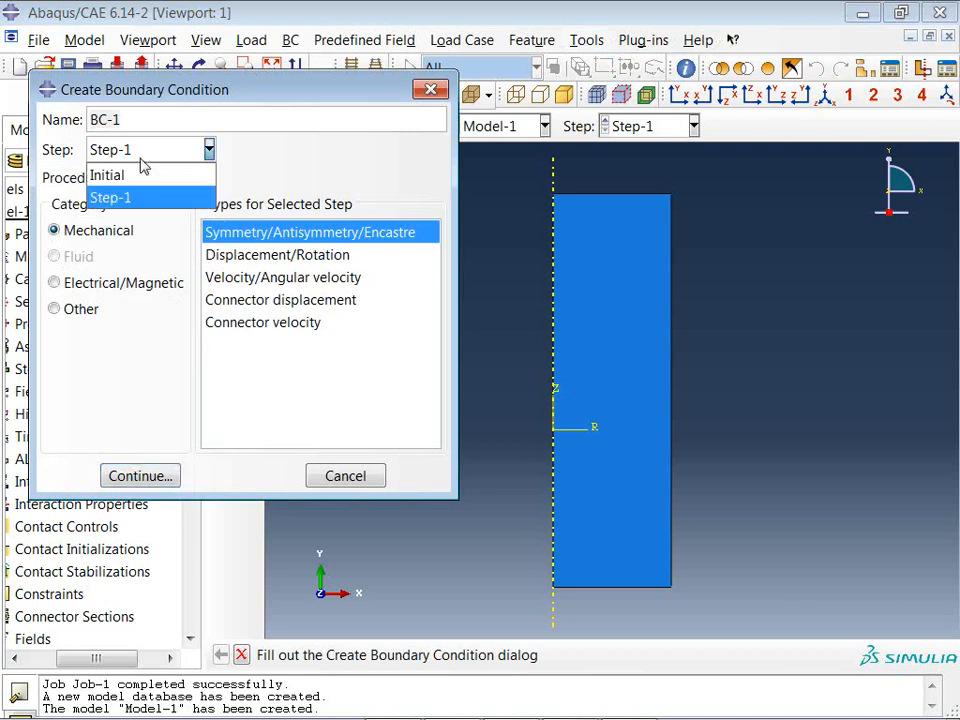
left_click(142, 186)
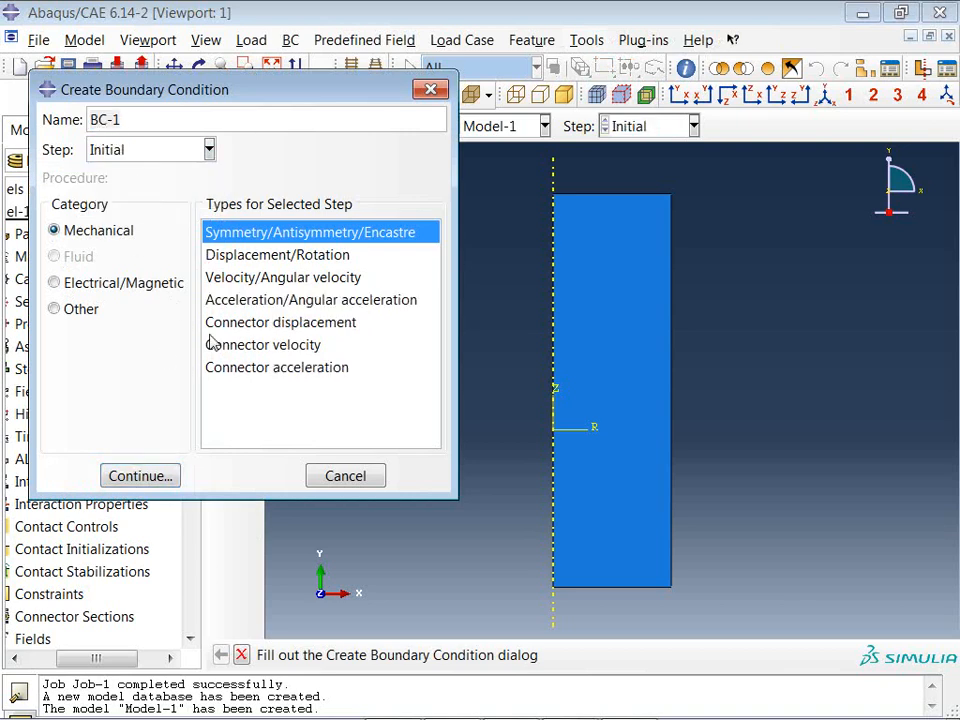
left_click(140, 477)
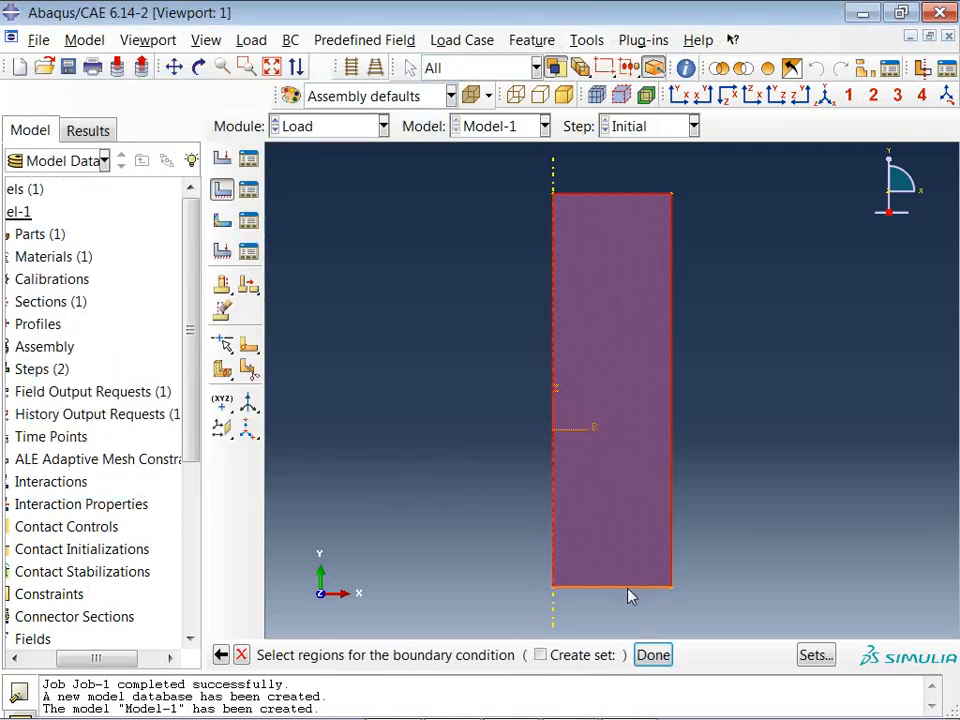
left_click(627, 595)
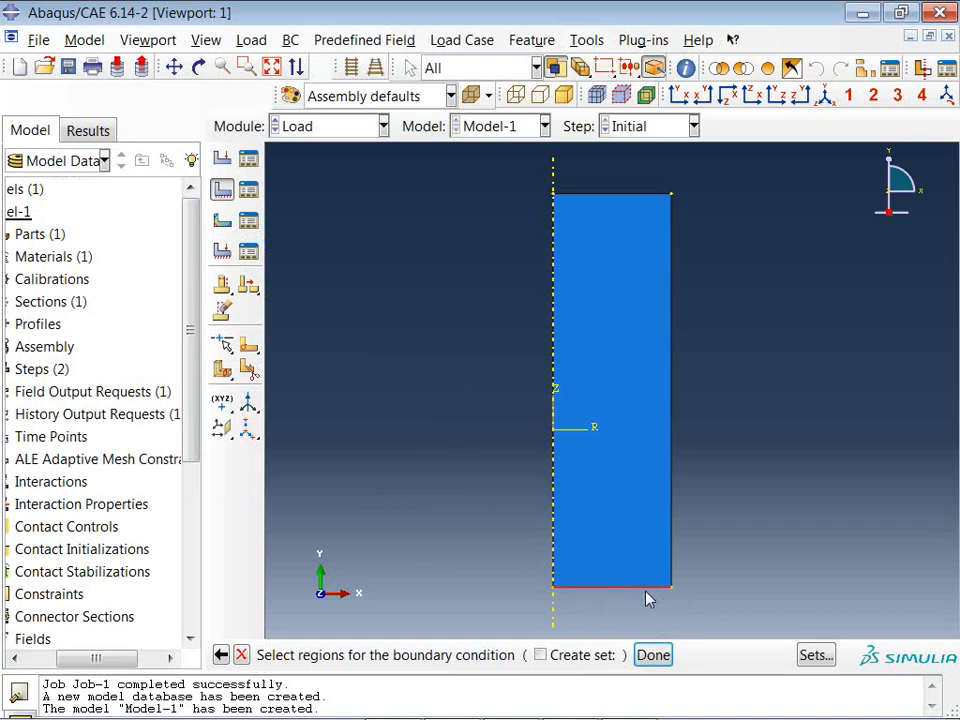
left_click(652, 654)
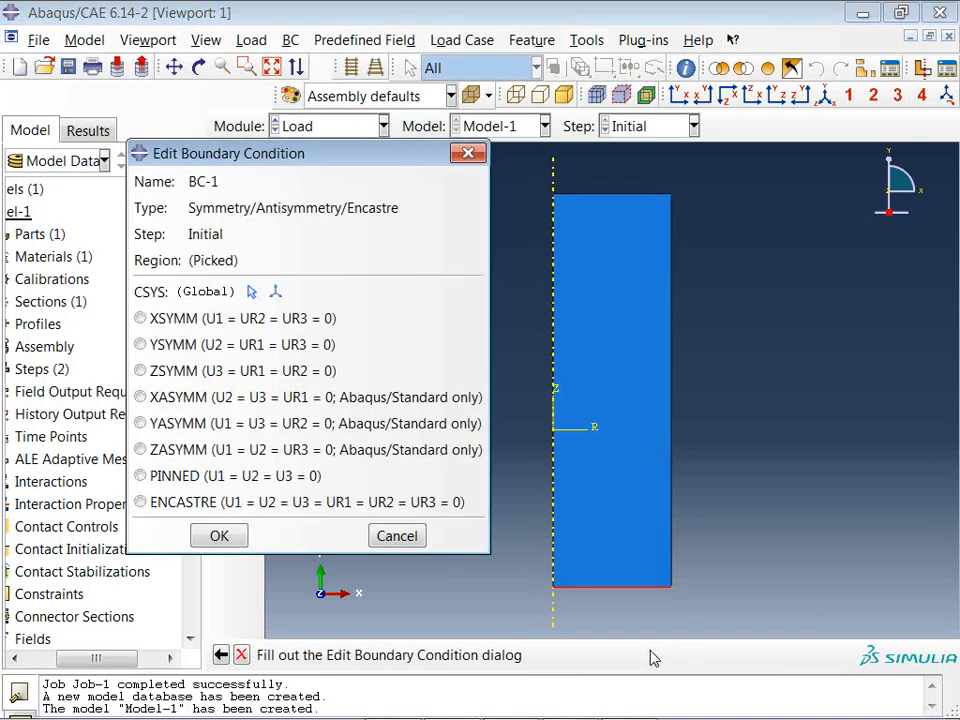
left_click(230, 504)
left_click(216, 538)
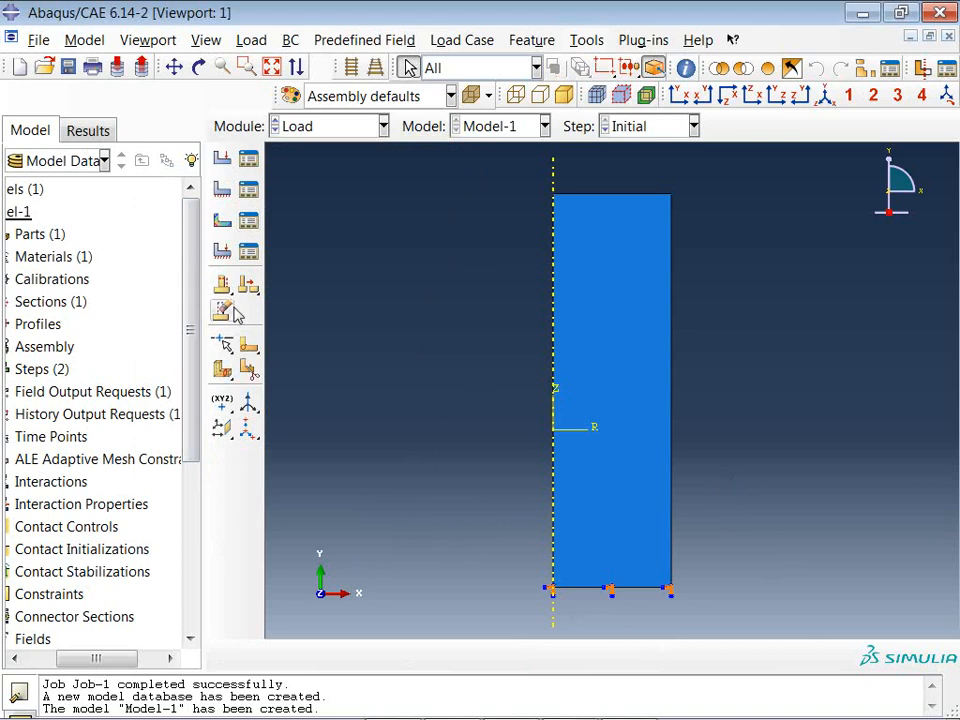
- Create a uniform pressure load named Load-1 of magnitude 100 in Step-1 on the top edge of the section
left_click(222, 162)
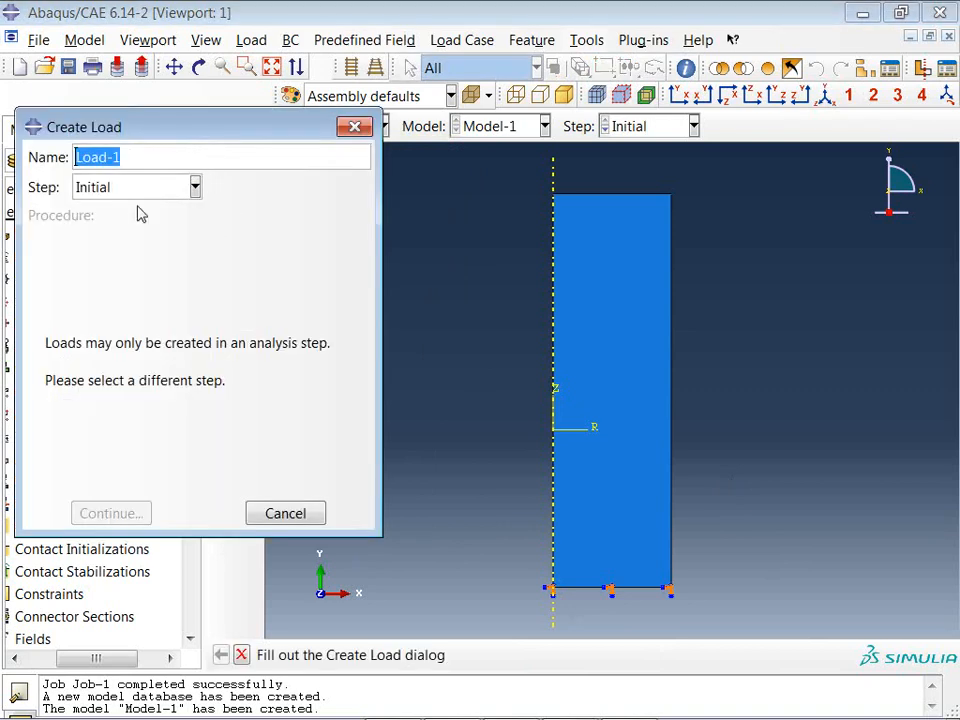
left_click(125, 187)
left_click(117, 236)
left_click(285, 318)
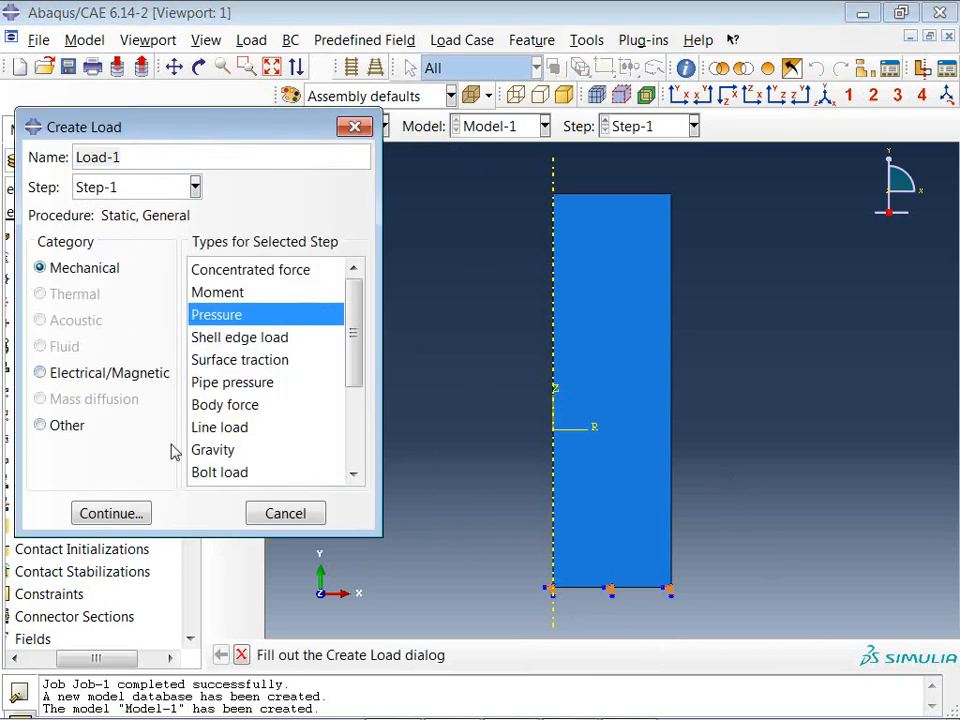
left_click(110, 513)
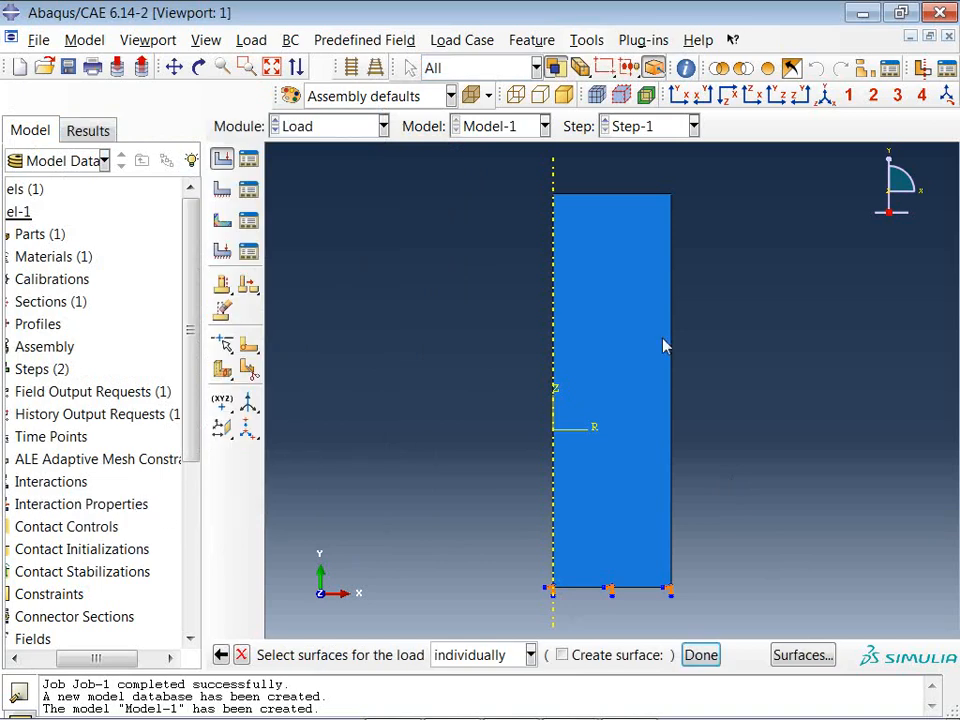
left_click(634, 203)
left_click(701, 655)
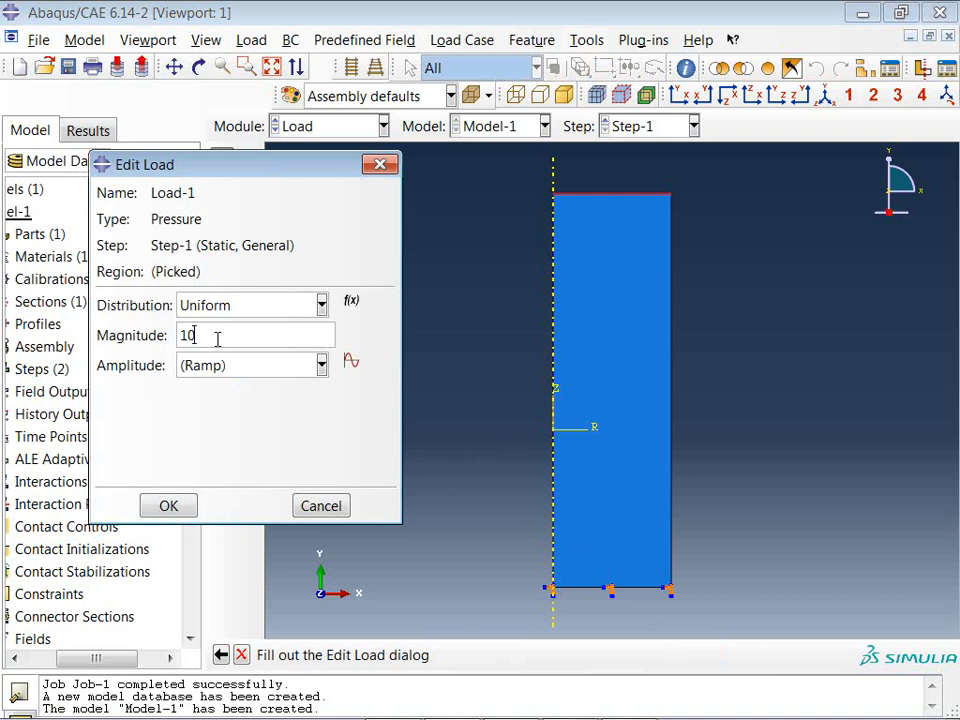
type("100")
left_click(182, 507)
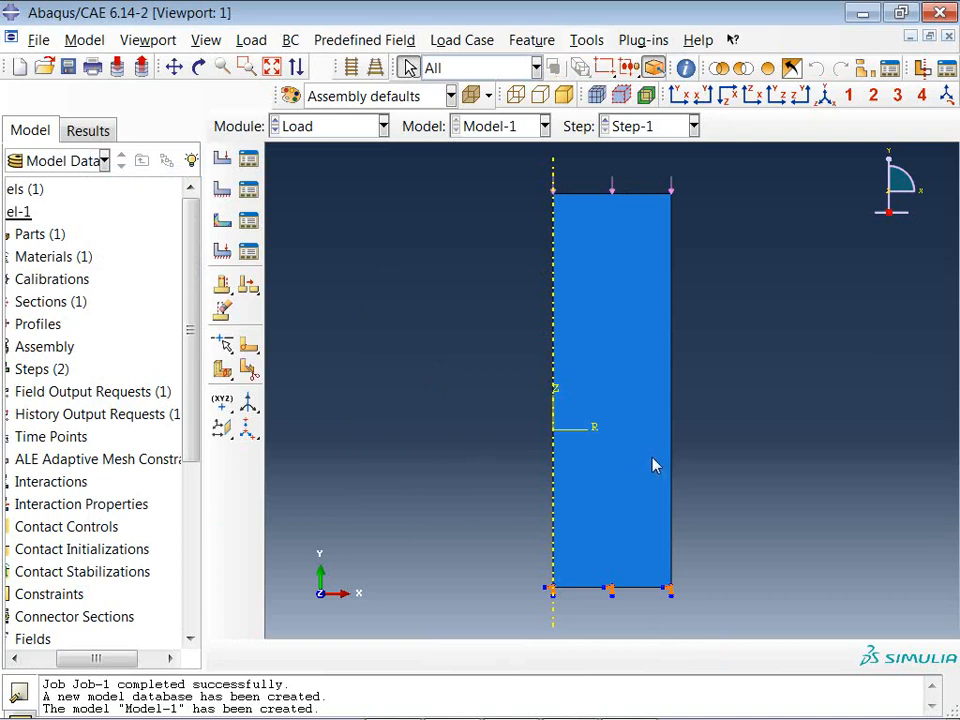
- Seed Part-1 for meshing, working on the part rather than the assembly, with an approximate global size of 2.5
left_click(330, 126)
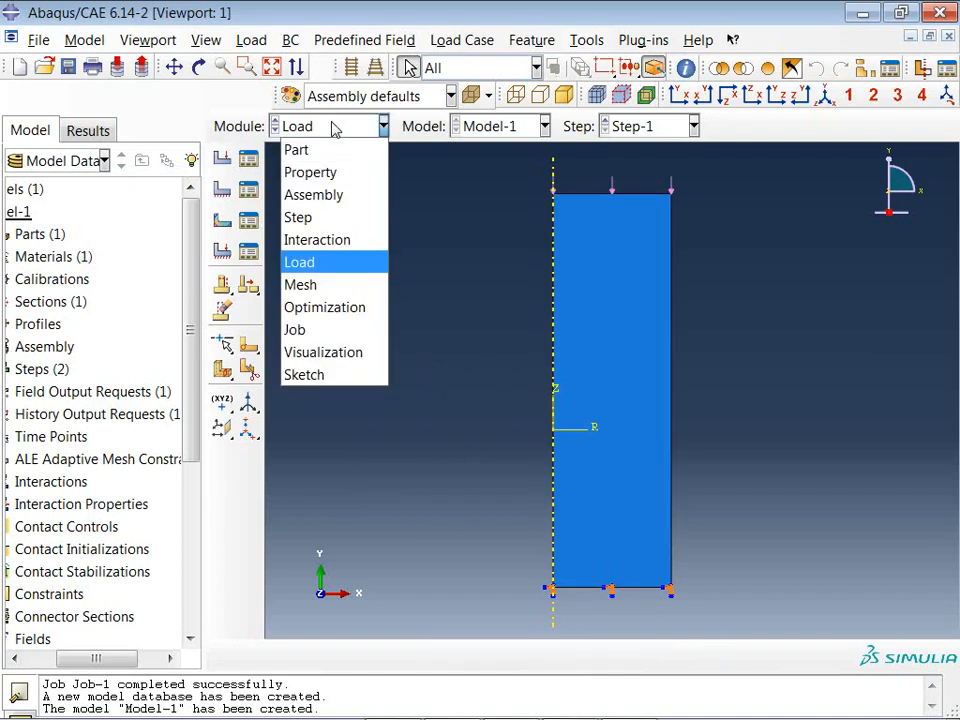
left_click(309, 286)
left_click(222, 160)
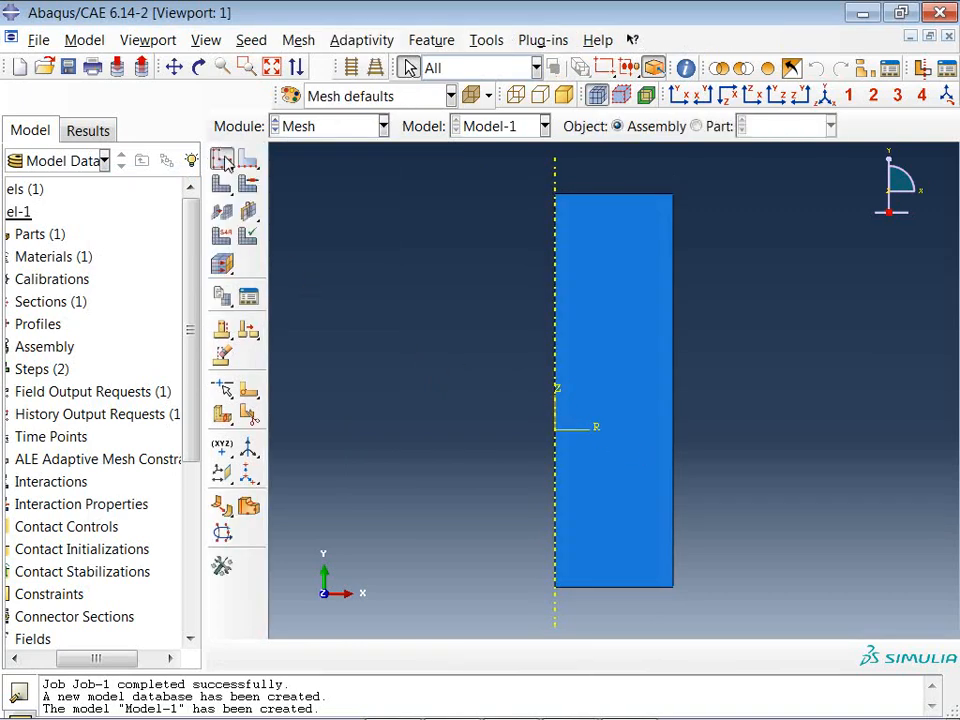
left_click(480, 418)
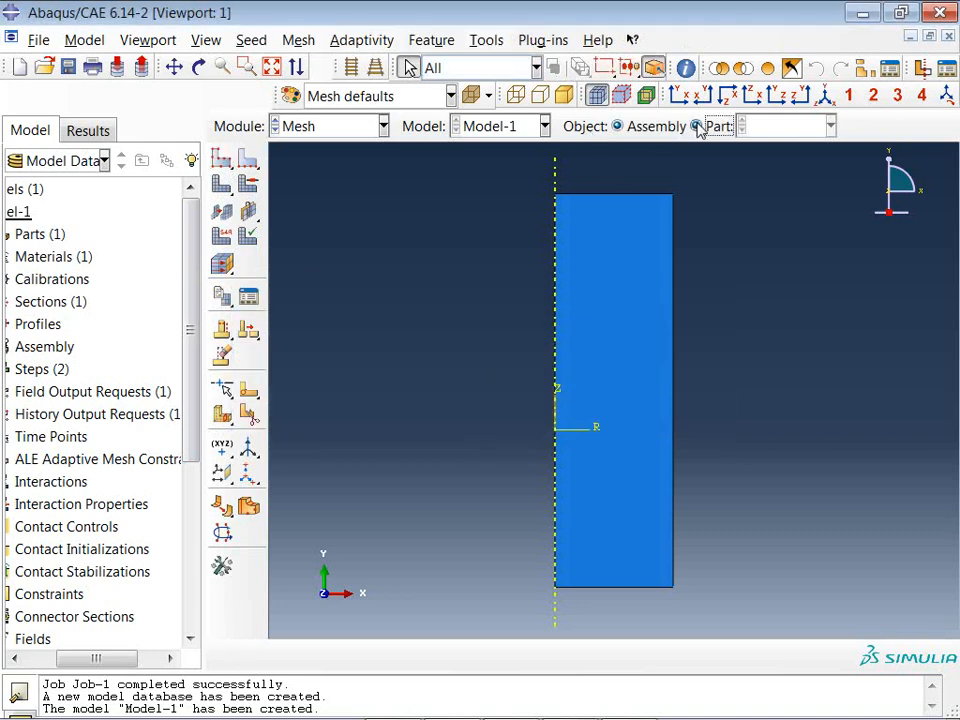
left_click(697, 126)
left_click(224, 160)
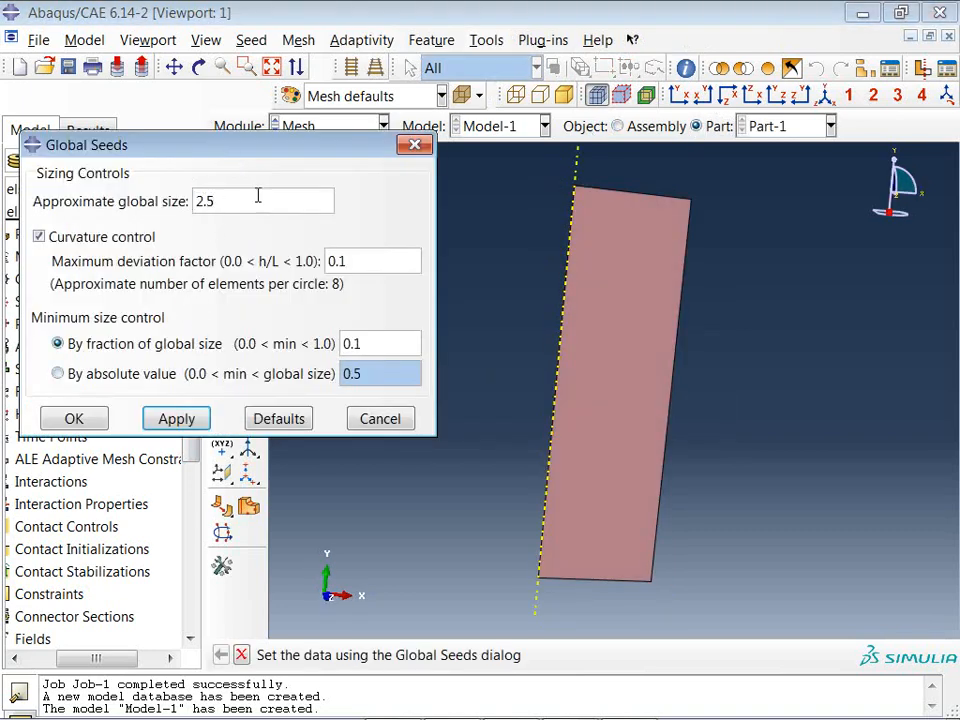
left_click(163, 420)
left_click(71, 418)
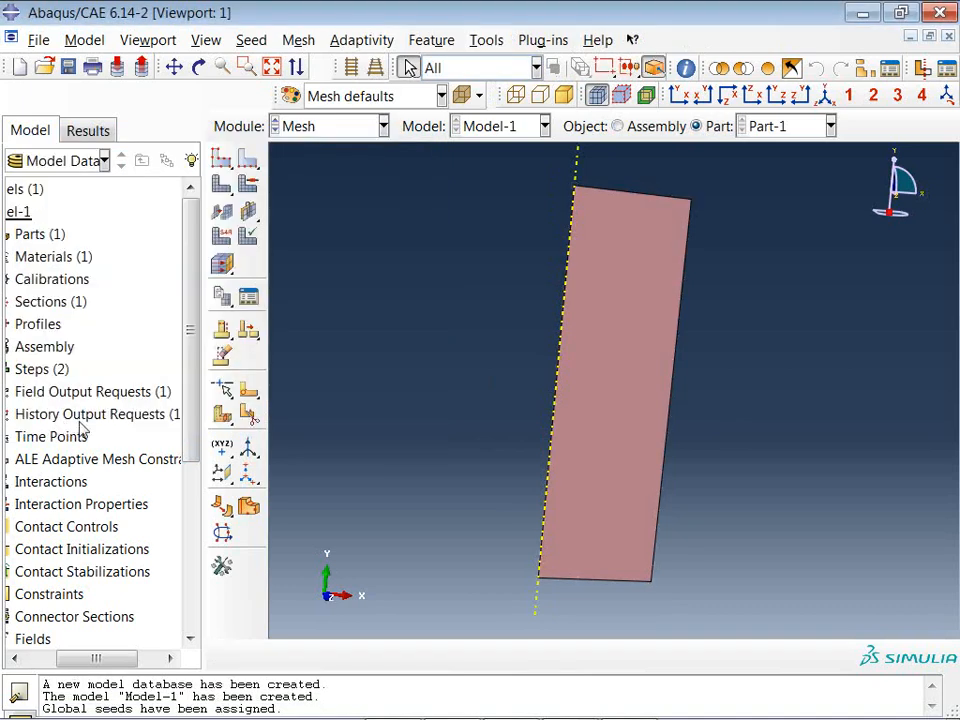
- Generate the mesh on Part-1
left_click(223, 186)
left_click(405, 655)
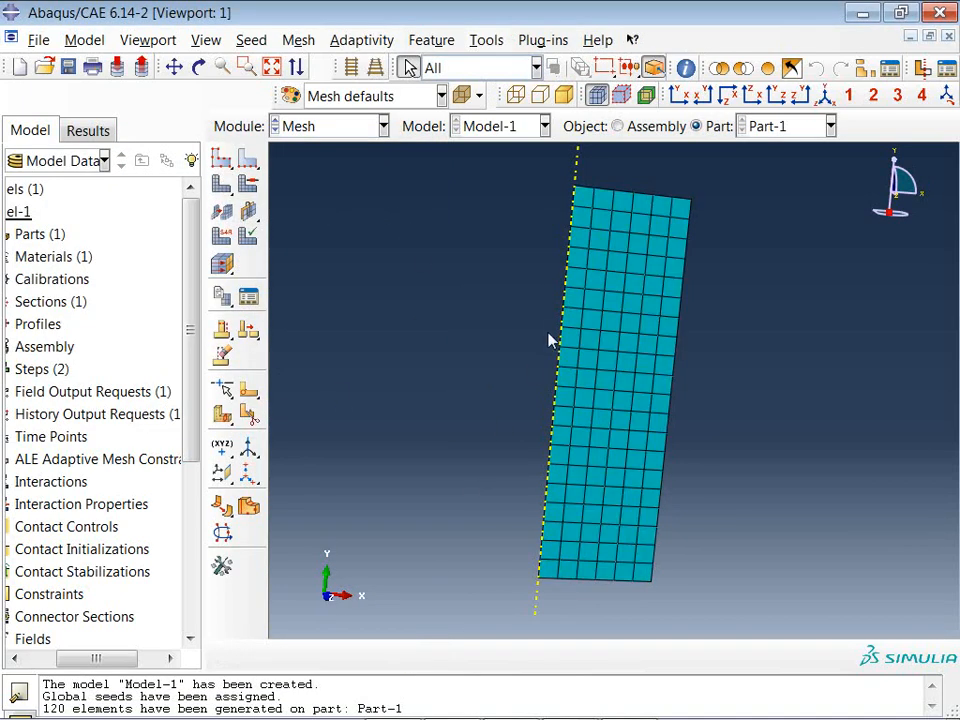
left_click_drag(557, 332, 585, 313, "ctrl+alt")
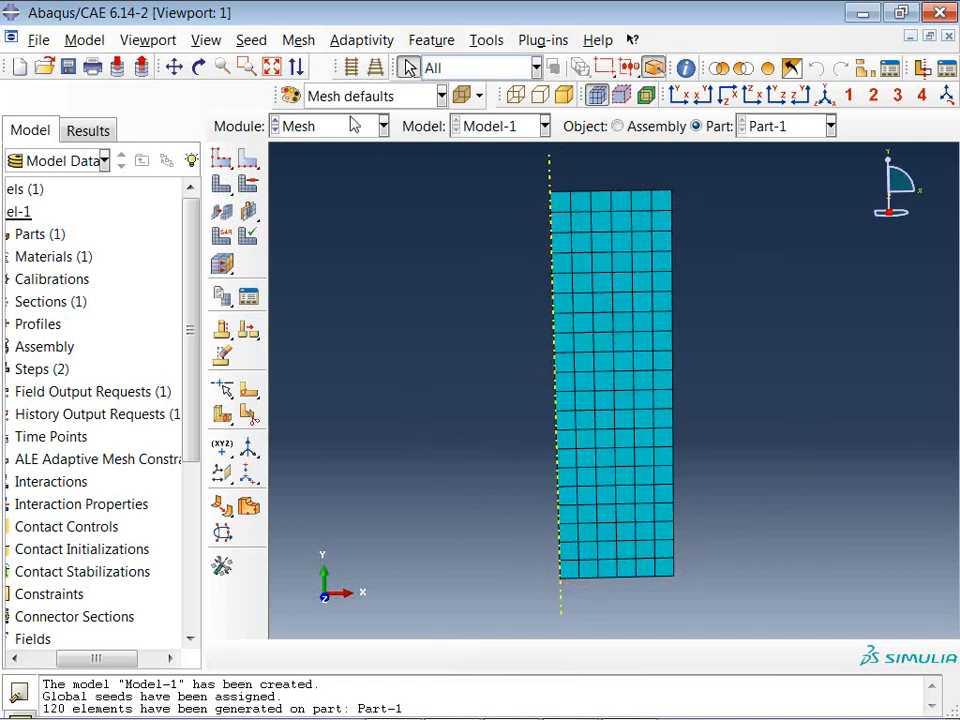
- Create a full analysis job named Job-1 from Model-1 with the default settings
left_click(330, 126)
left_click(322, 329)
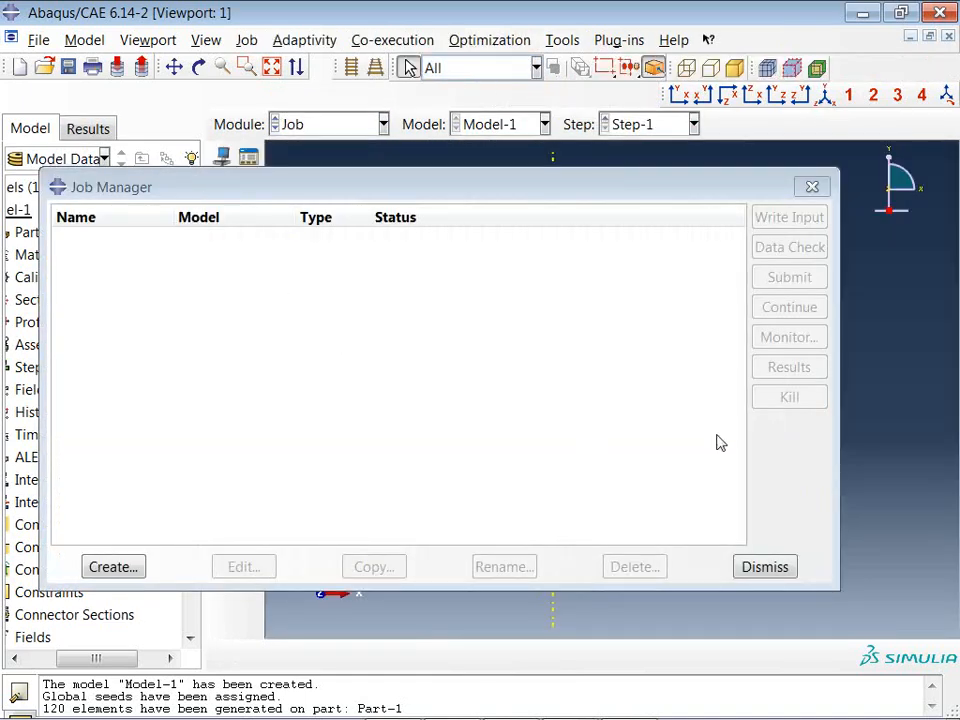
left_click(113, 567)
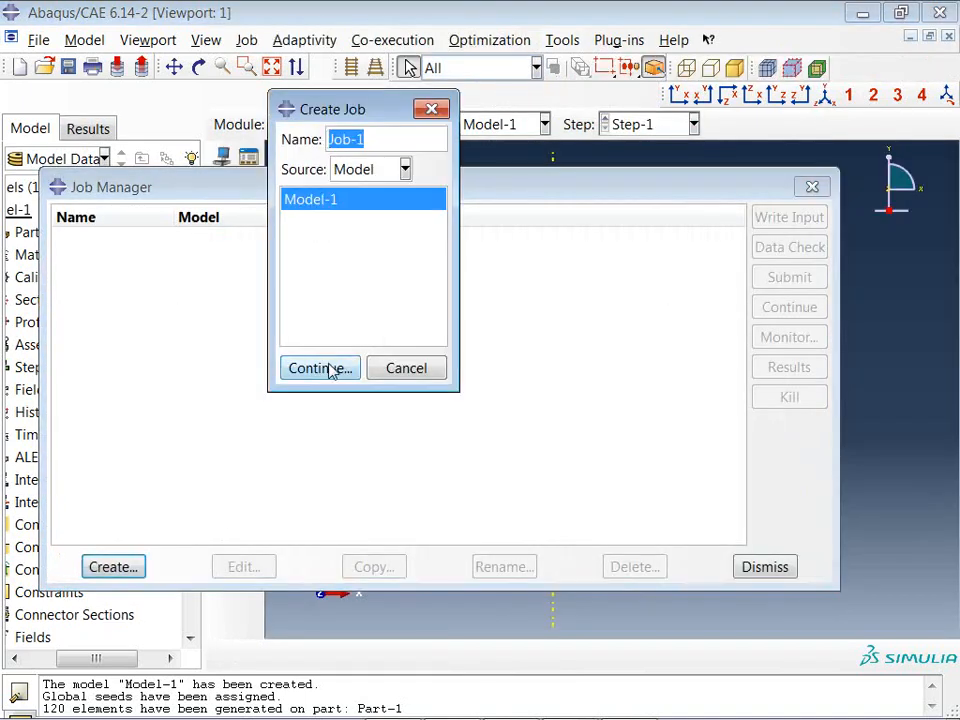
left_click(326, 369)
left_click(287, 557)
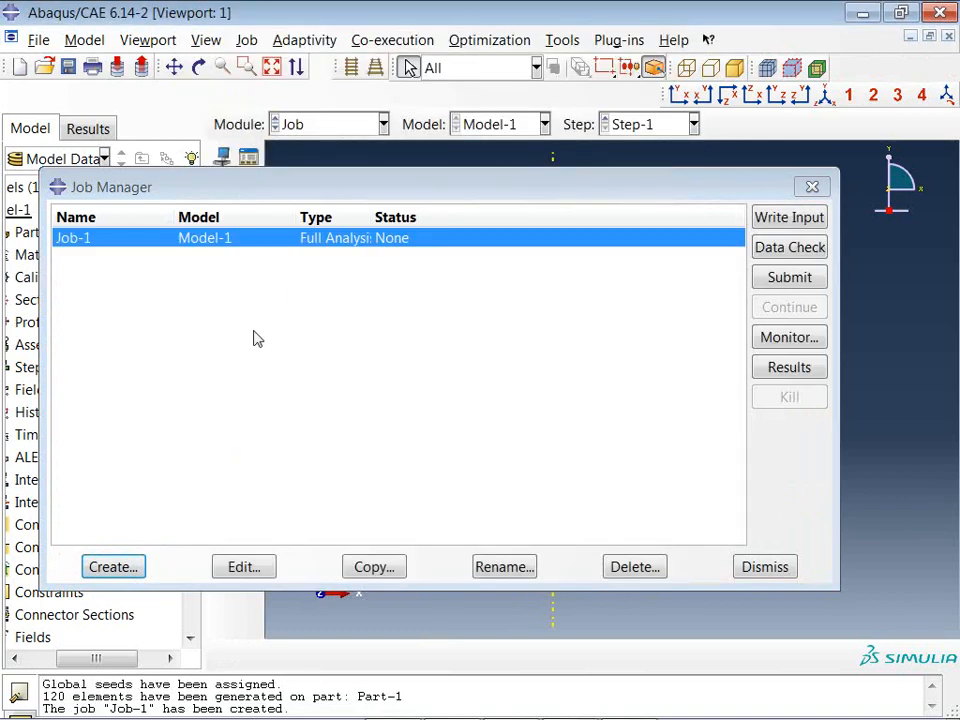
- Submit Job-1, overwriting the existing job files, and monitor the analysis until it finishes
left_click(789, 277)
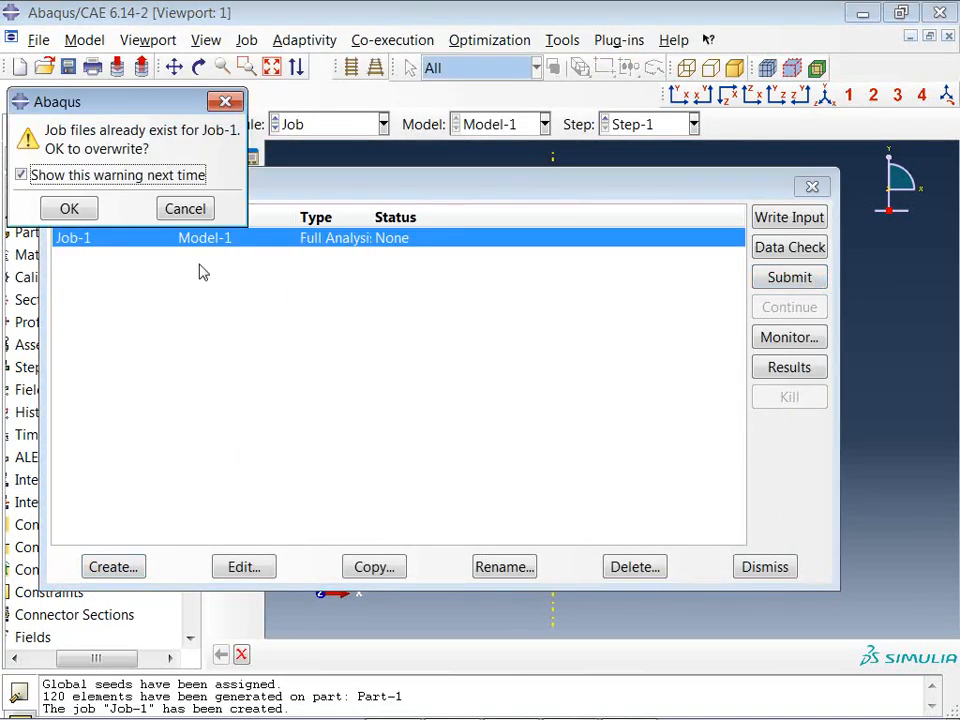
left_click(77, 208)
left_click_drag(614, 186, 606, 255)
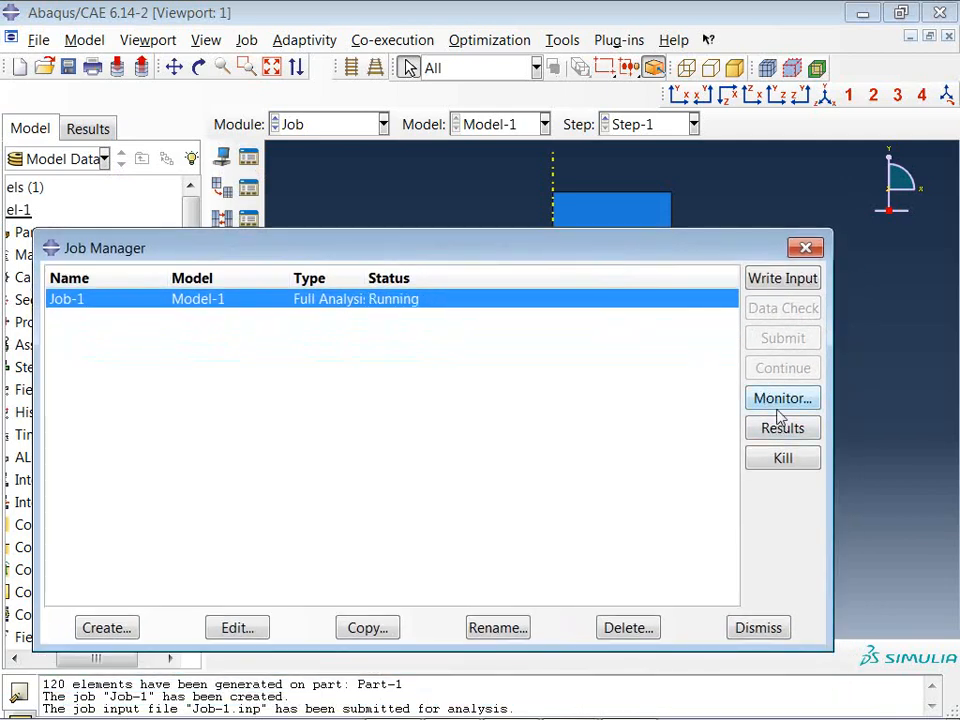
left_click(775, 398)
left_click_drag(527, 274, 528, 336)
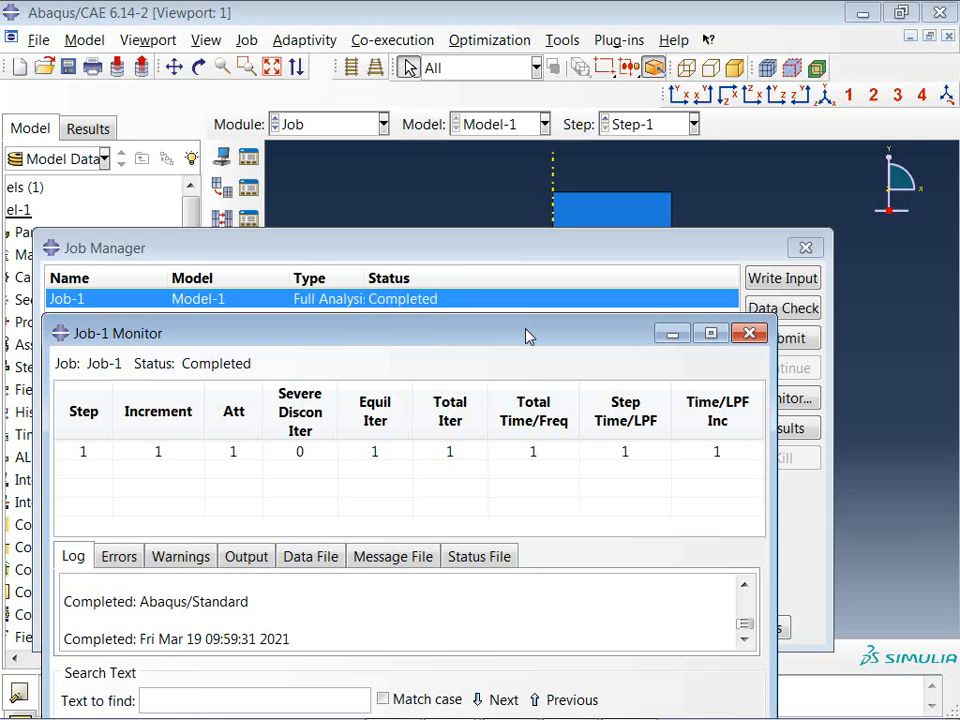
left_click(749, 333)
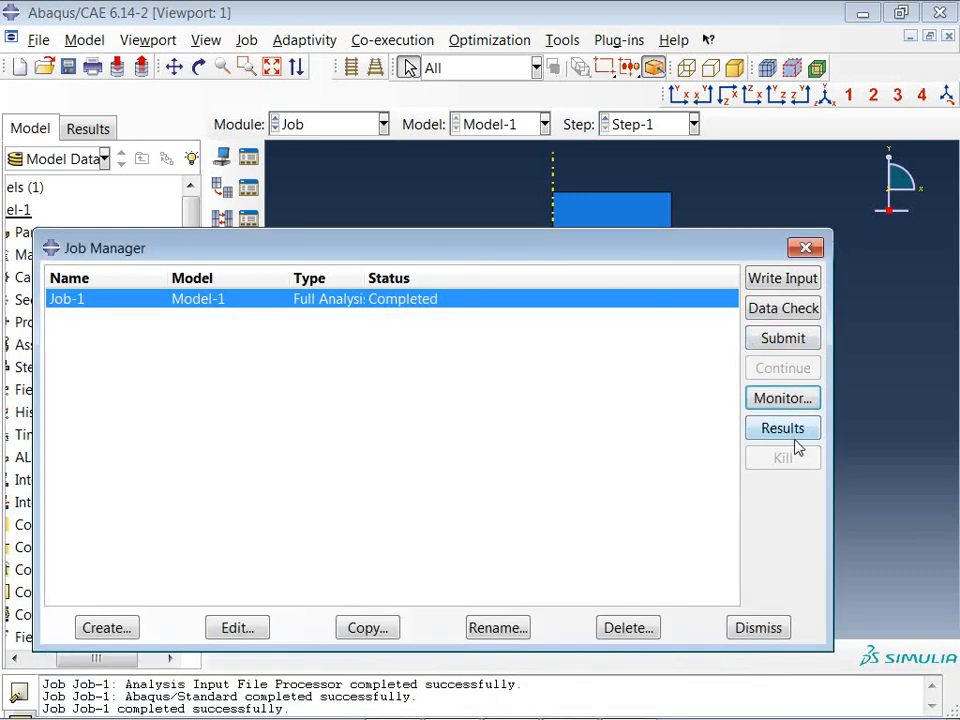
- Open the Job-1 results and plot the Mises stress contours on the deformed shape
left_click(790, 436)
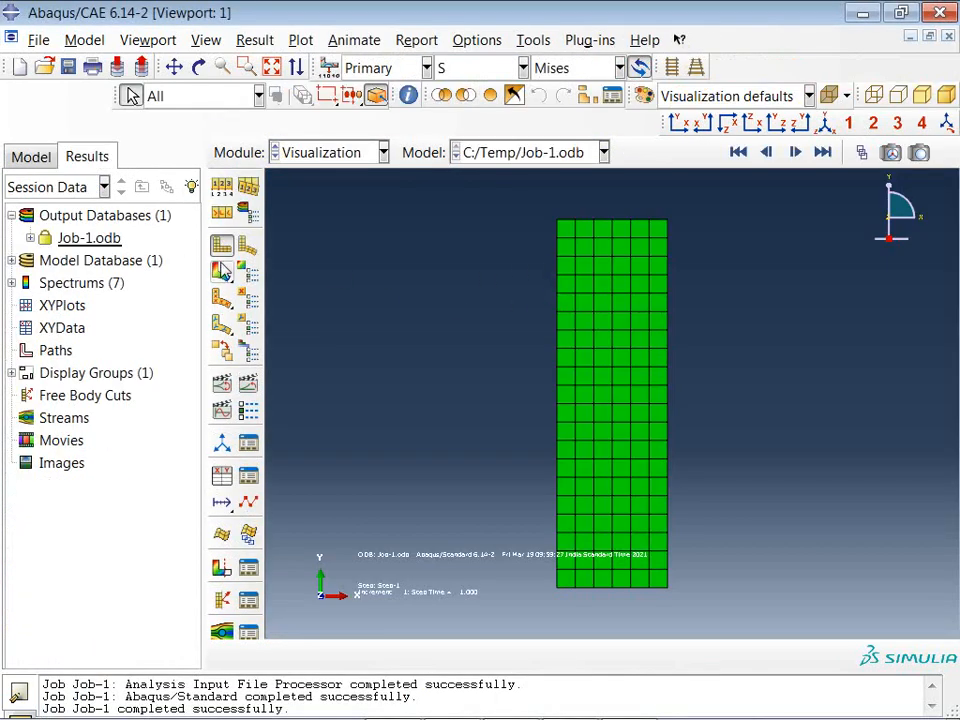
left_click(221, 271)
middle_click_drag(611, 346, 575, 283, "ctrl+alt")
left_click_drag(575, 283, 560, 345, "ctrl+alt")
middle_click_drag(552, 274, 535, 282, "ctrl+alt")
scroll(537, 262, "down", 2)
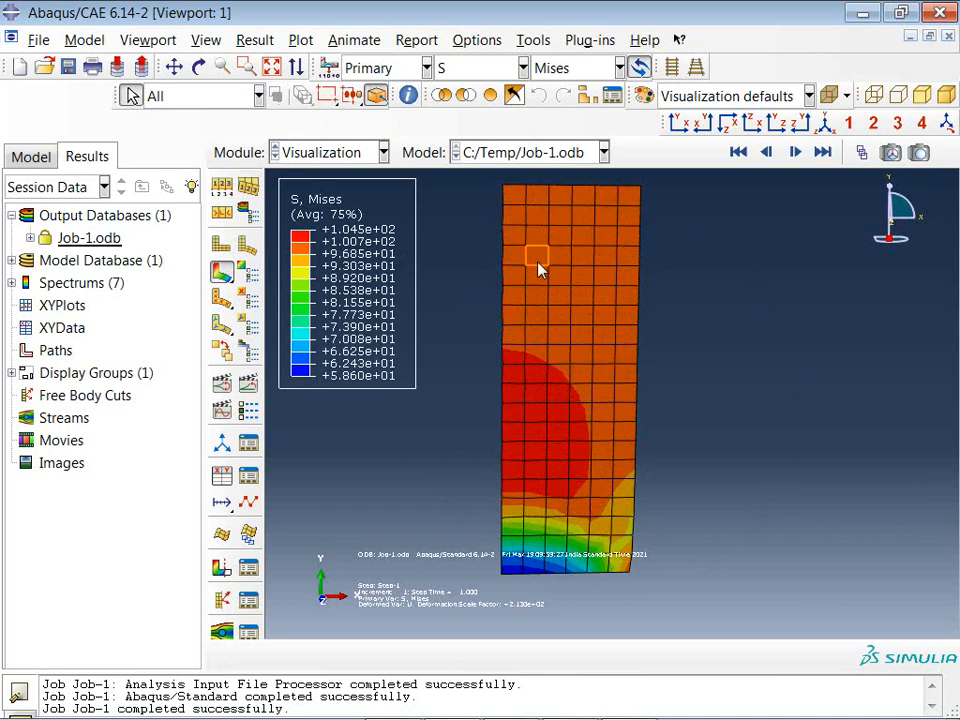
scroll(558, 279, "up", 1)
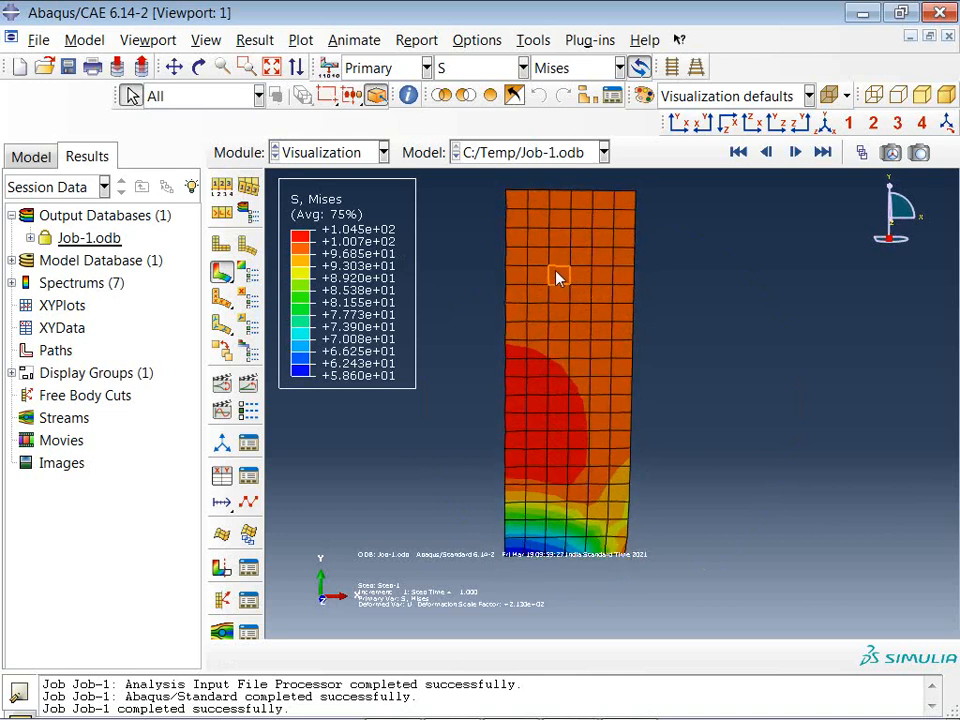
- Examine the common plot options for render style, deformation scale, colour and style, labels and normals, and cancel without applying anything
left_click(222, 188)
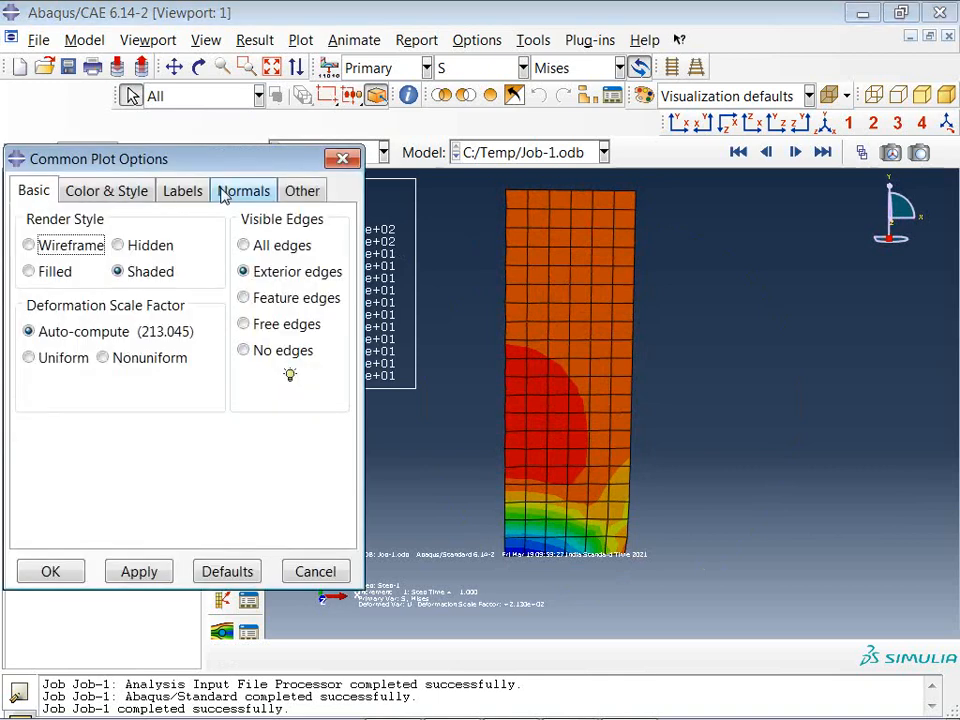
left_click(304, 190)
left_click(250, 191)
left_click(195, 191)
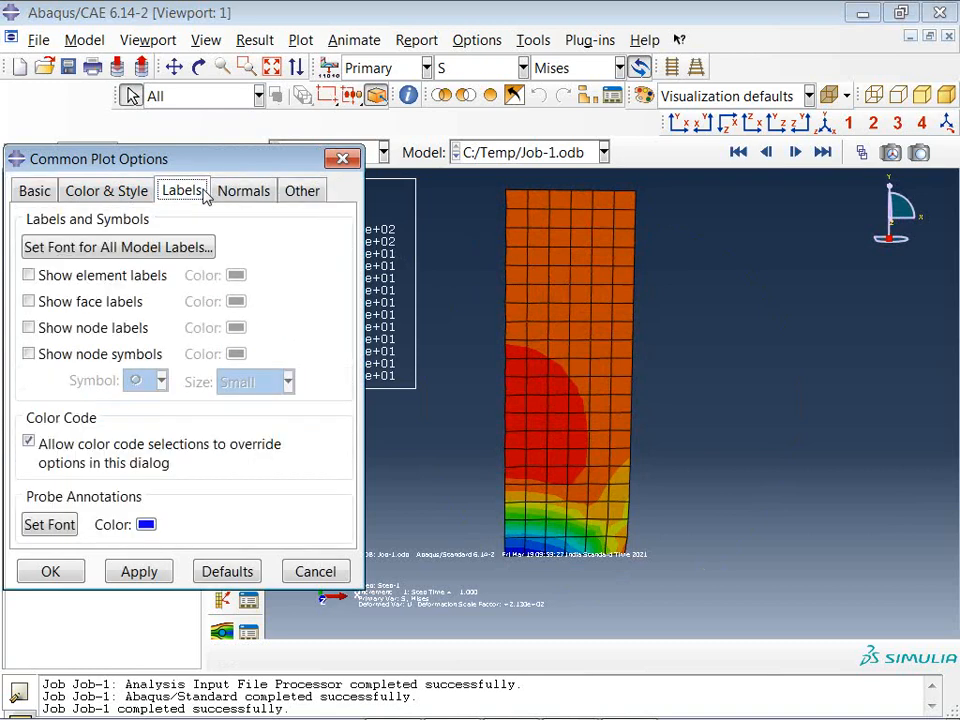
left_click(137, 191)
left_click(34, 191)
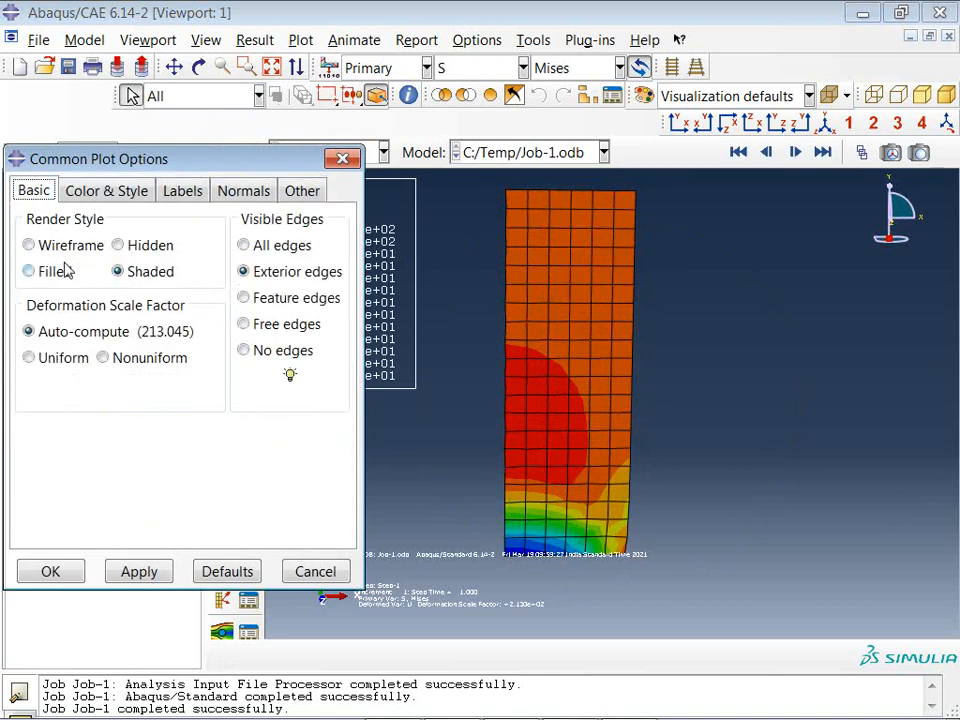
left_click(316, 571)
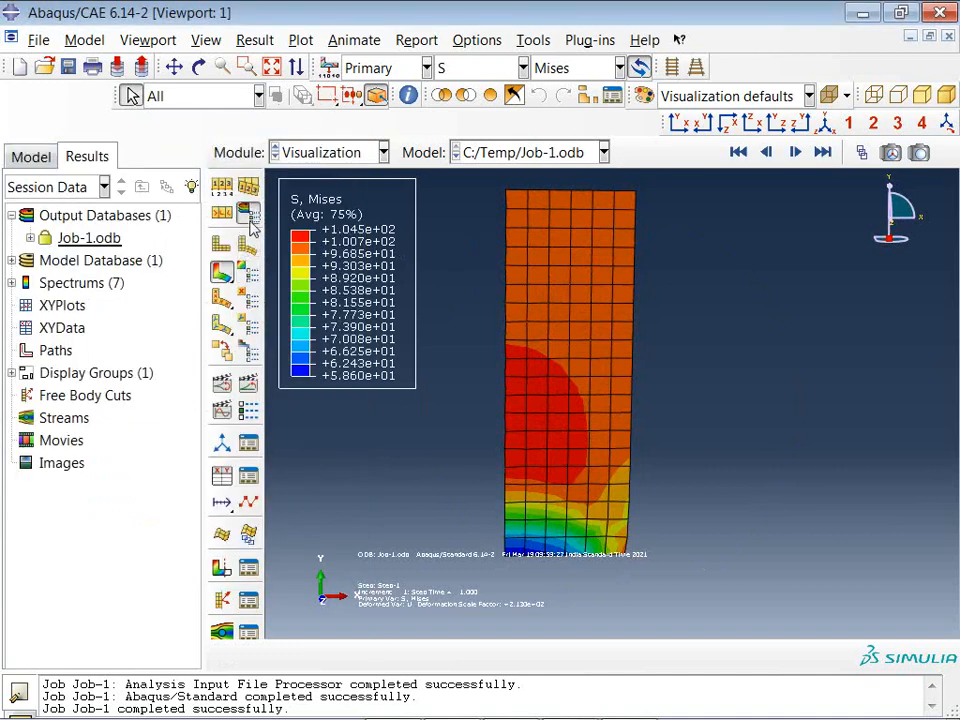
- Examine the general and entity display options of the output database, and check the symbol plot options
left_click(251, 220)
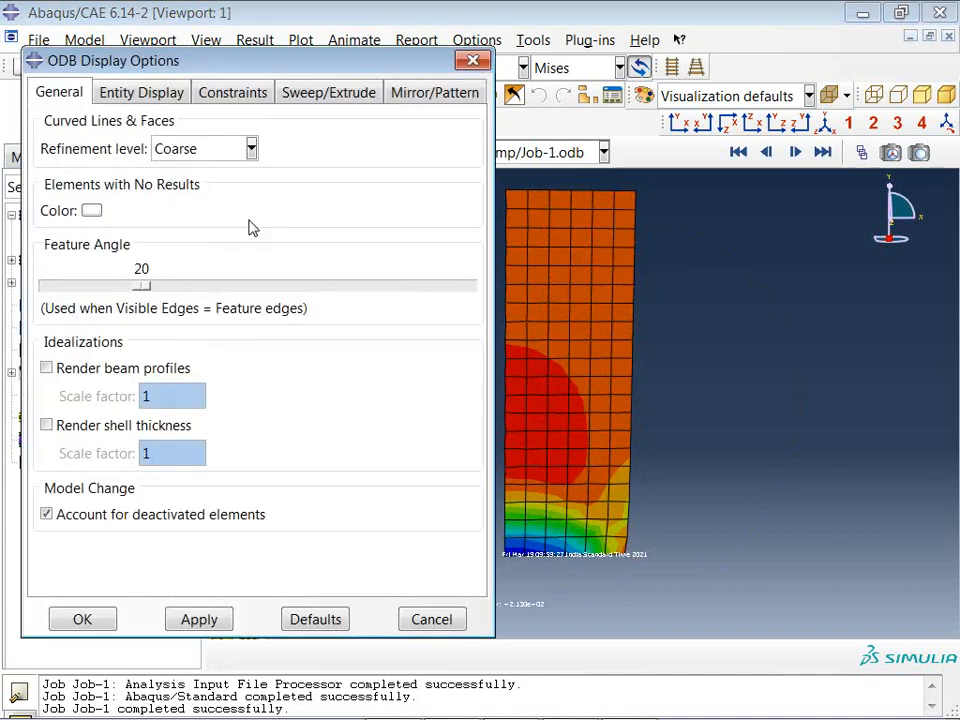
left_click(170, 98)
left_click(50, 93)
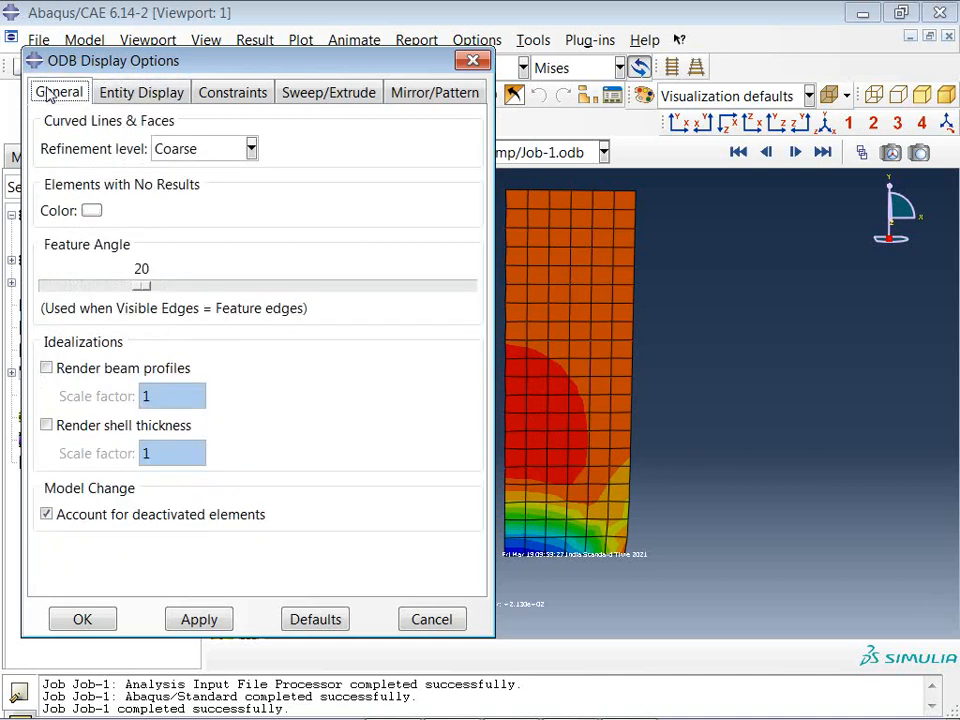
left_click(462, 622)
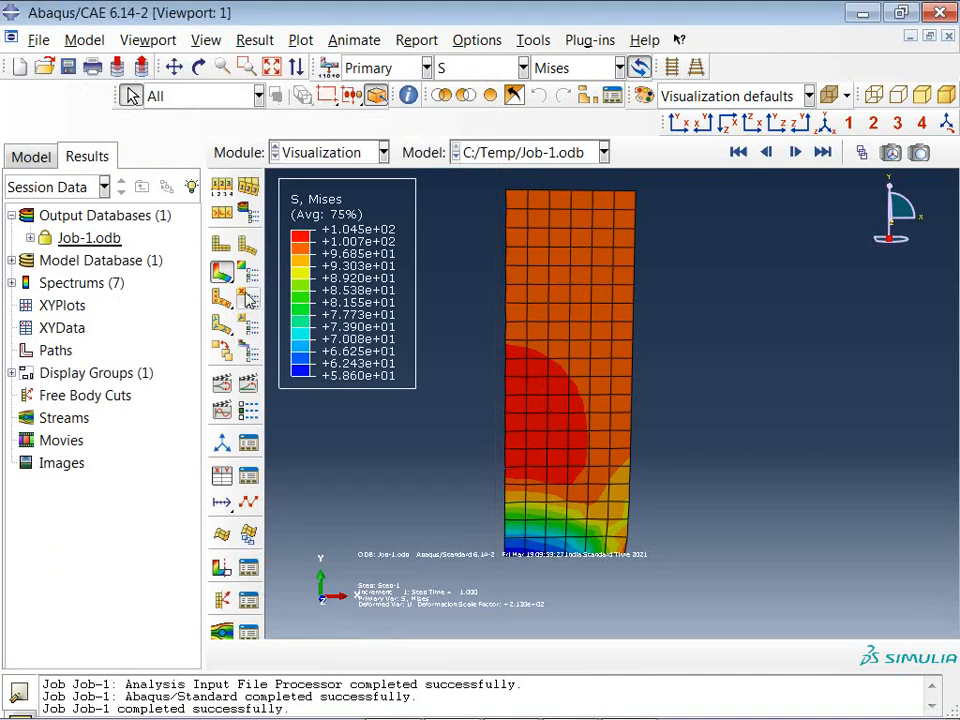
left_click(258, 302)
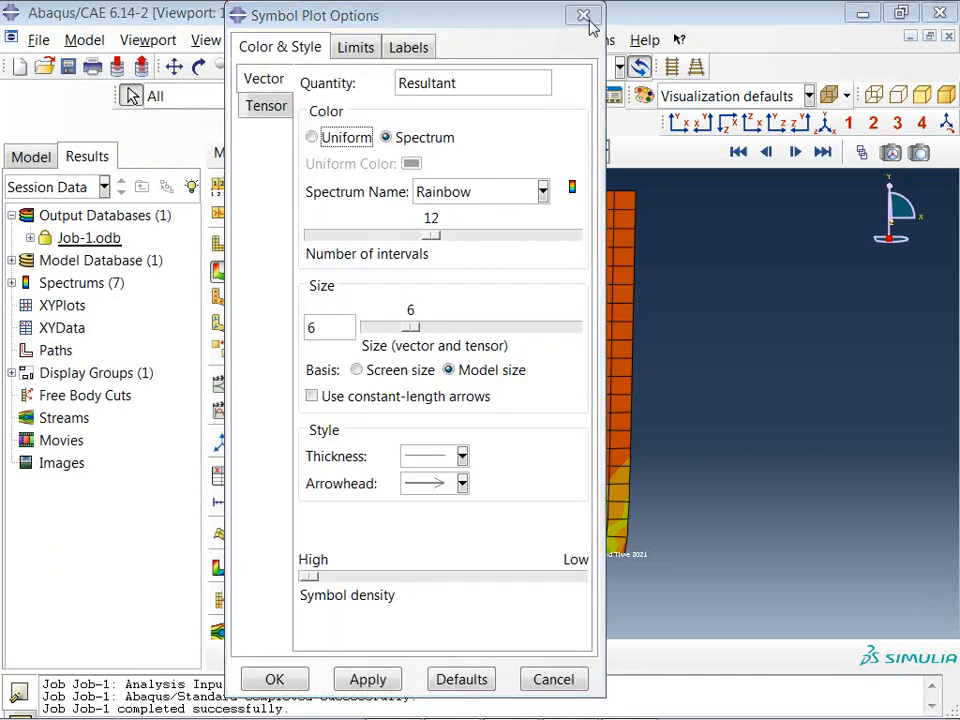
left_click(583, 14)
- Examine the contour plot options for contour type, intervals, colour and style, and limits
left_click(251, 275)
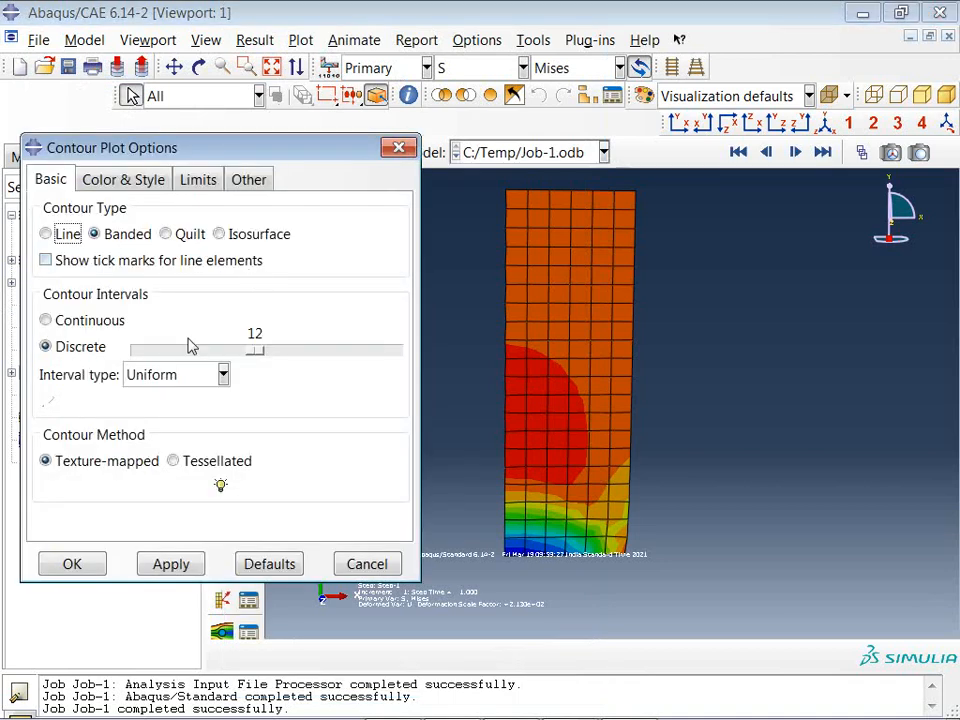
left_click(148, 183)
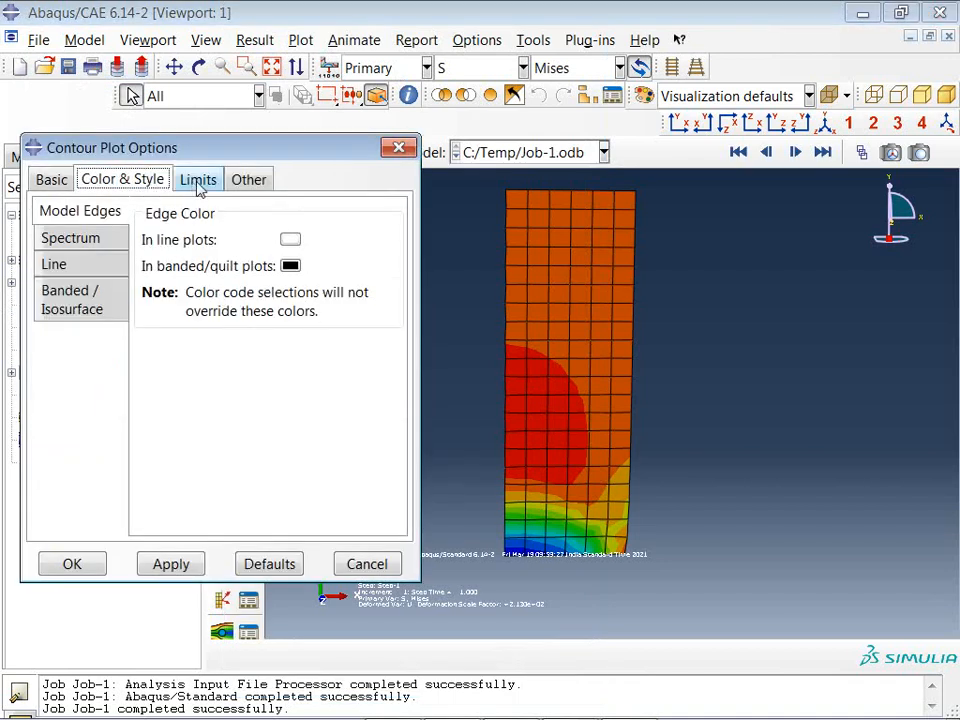
left_click(197, 182)
left_click(246, 182)
left_click(52, 181)
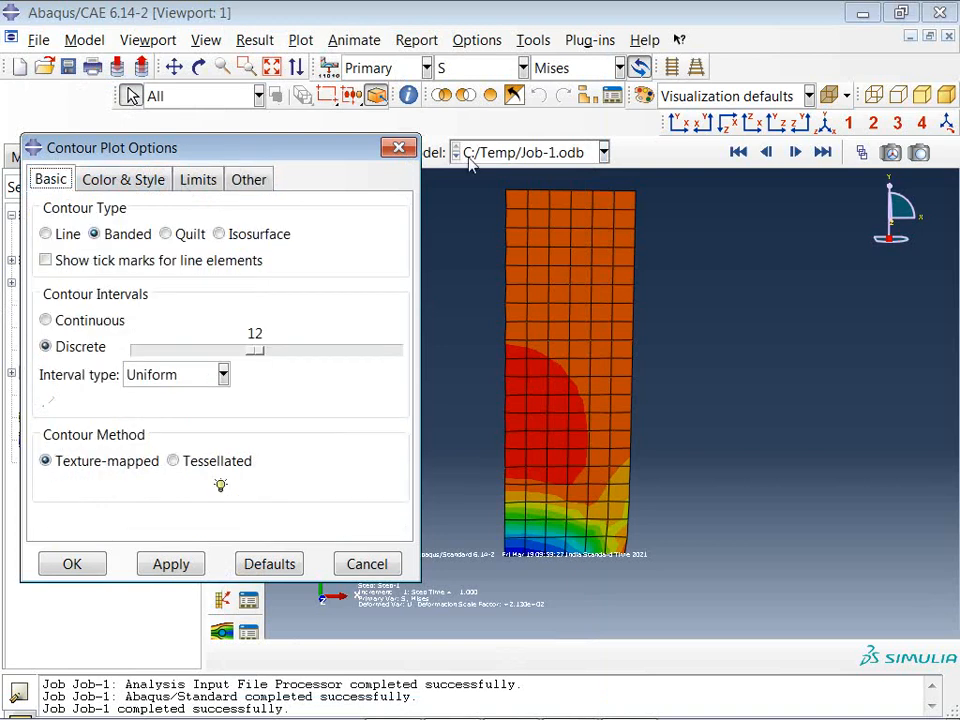
left_click(398, 148)
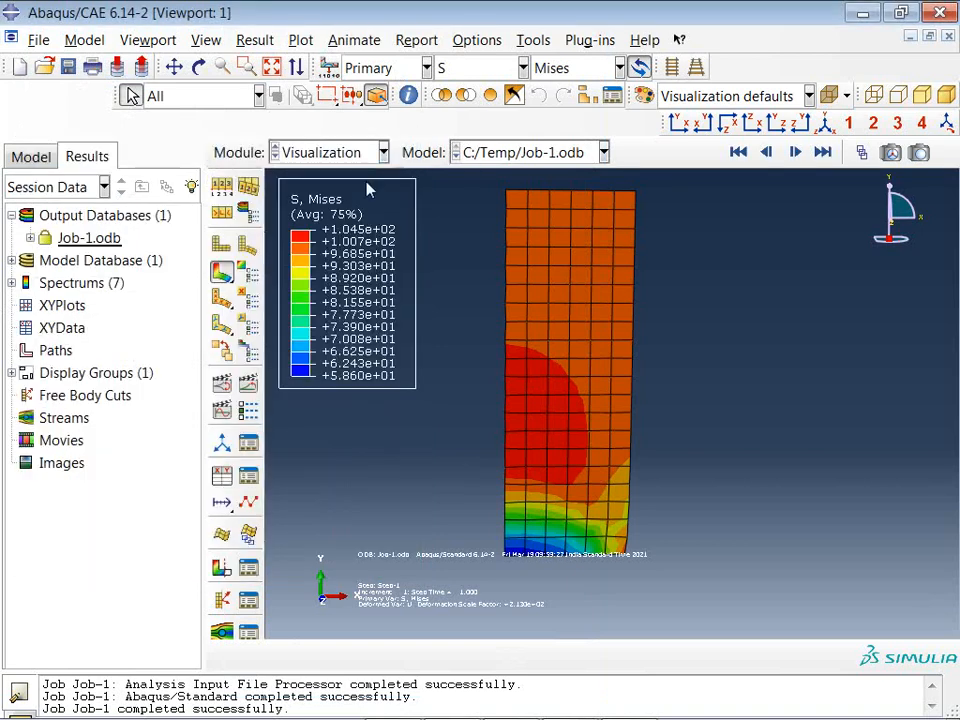
- Examine the result options for computation and averaging, transformation, complex form and caching
left_click(227, 219)
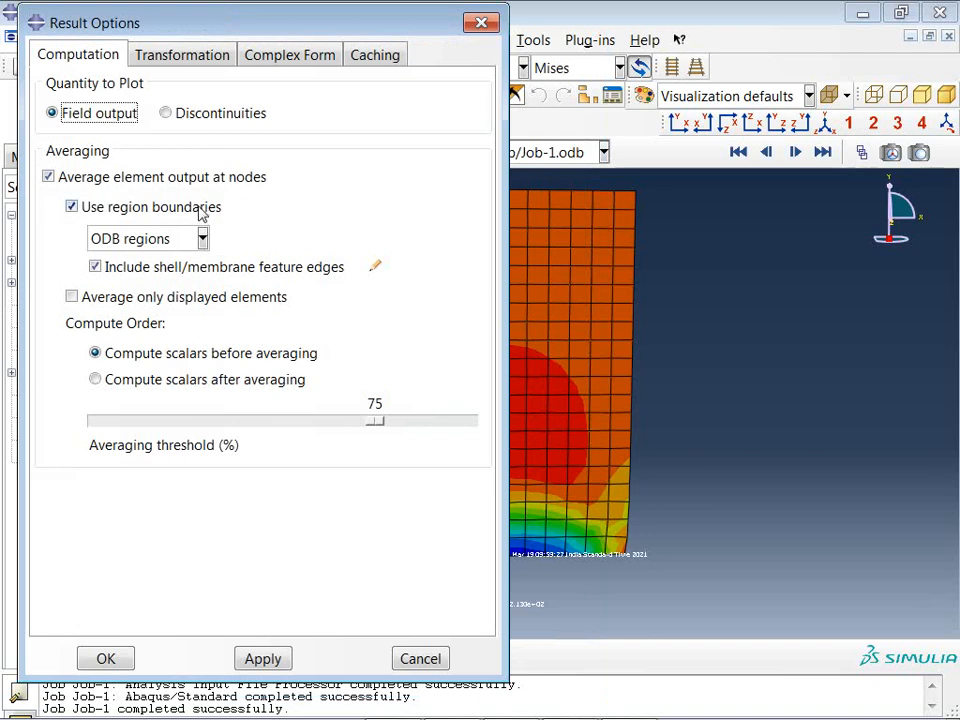
left_click(204, 58)
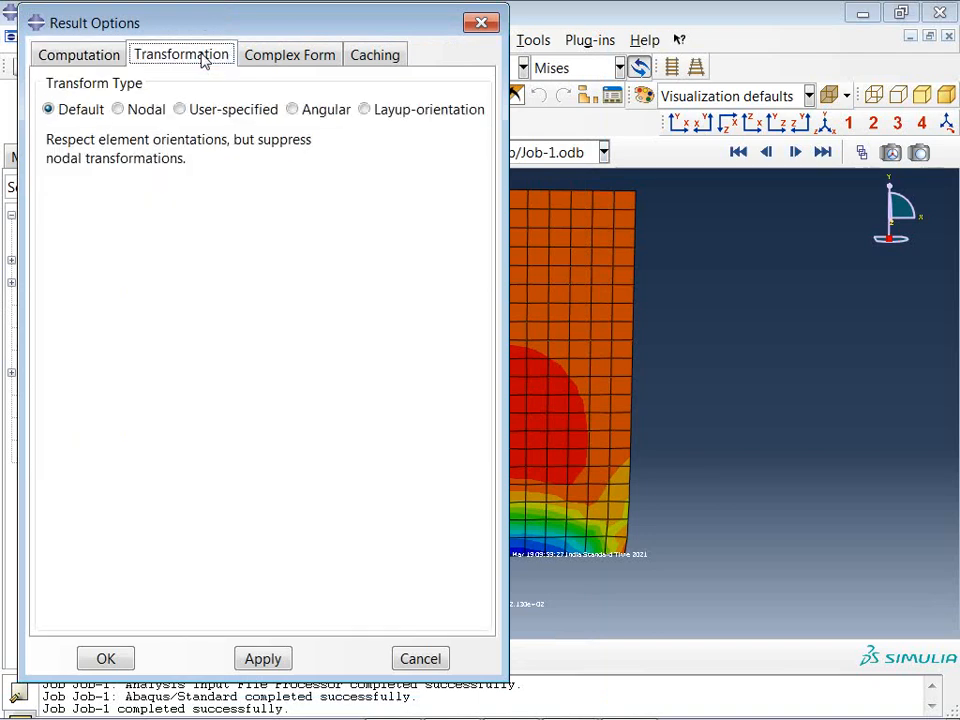
left_click(282, 57)
left_click(395, 57)
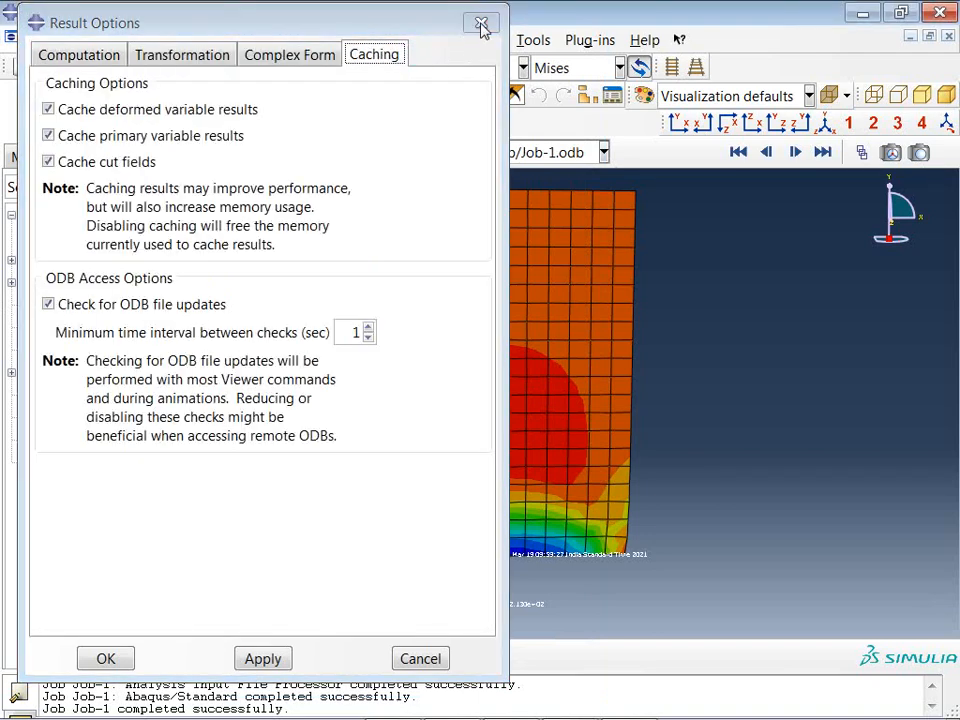
left_click(482, 24)
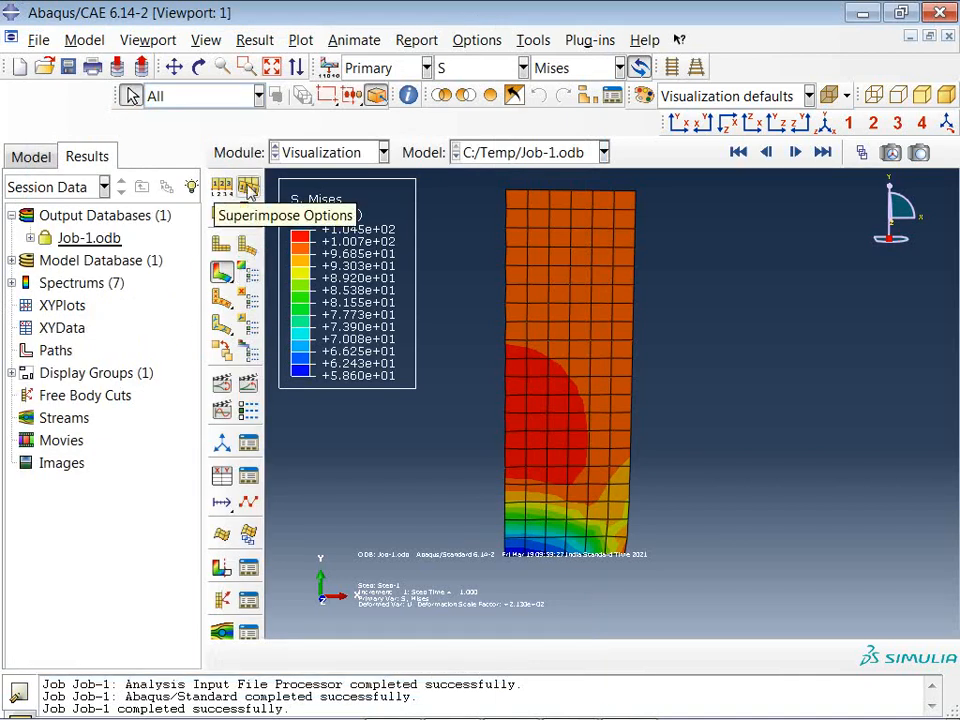
- Check the superimpose, contour and ply stack plot options, closing each without applying changes
left_click(248, 188)
left_click(346, 204)
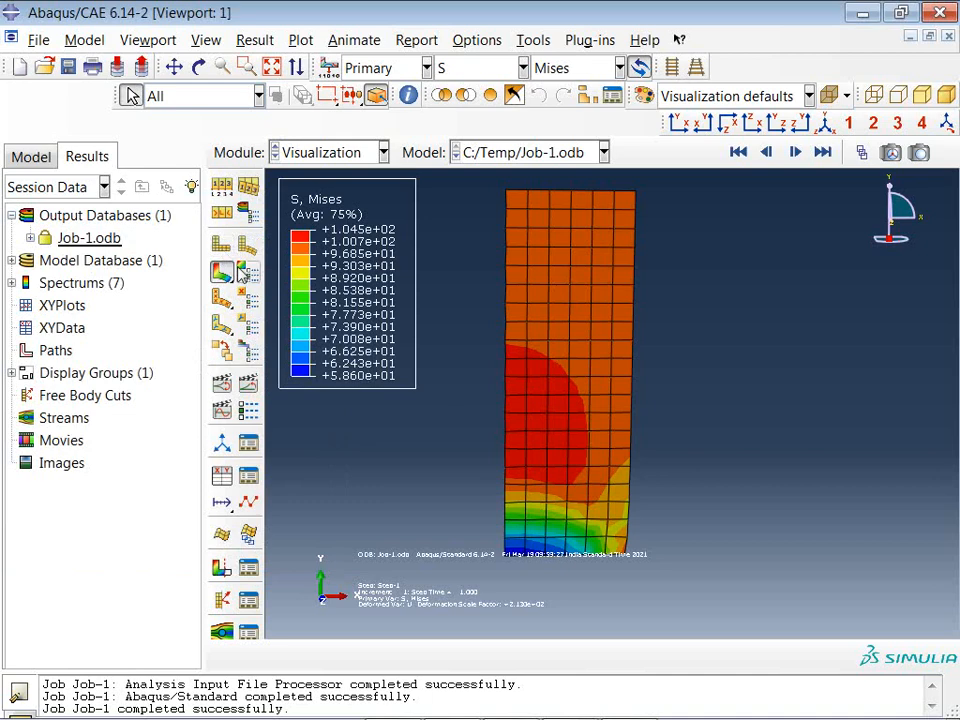
left_click(222, 271)
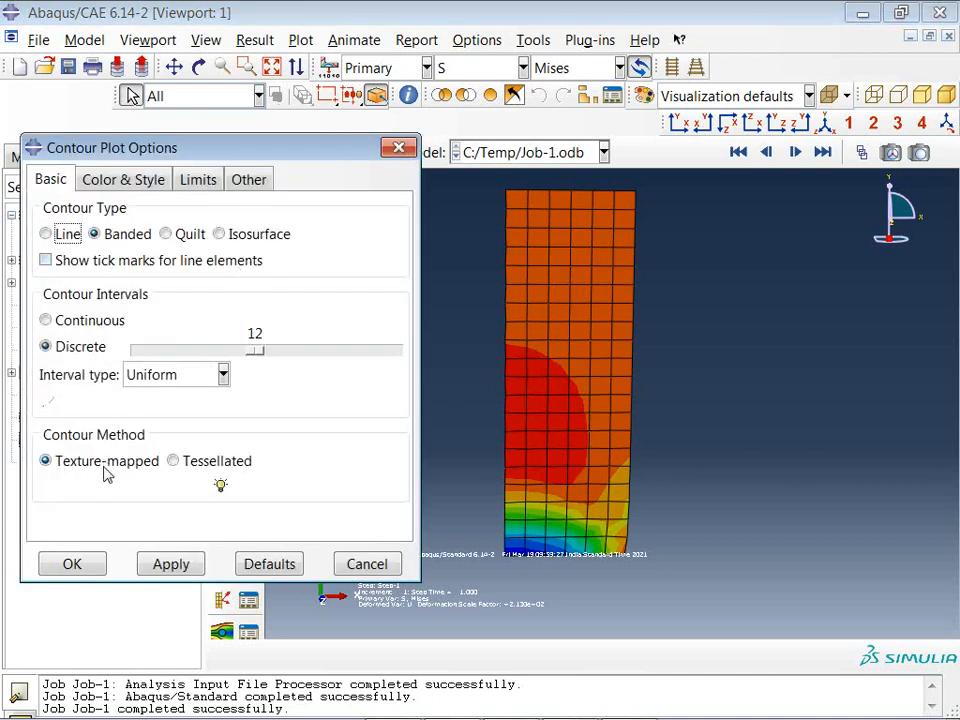
left_click(398, 147)
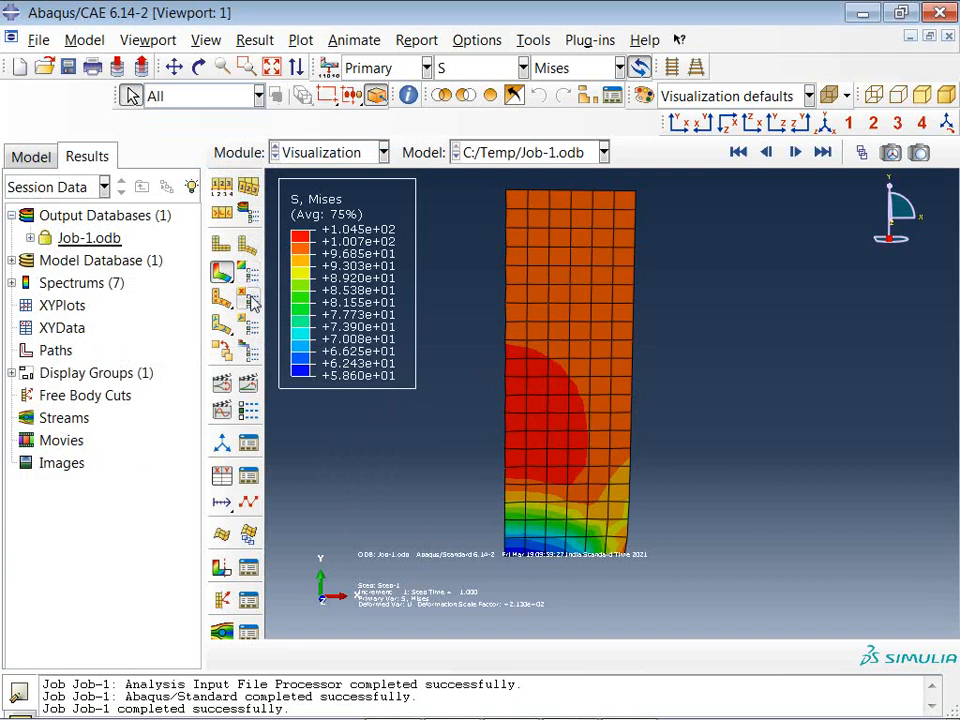
left_click(249, 356)
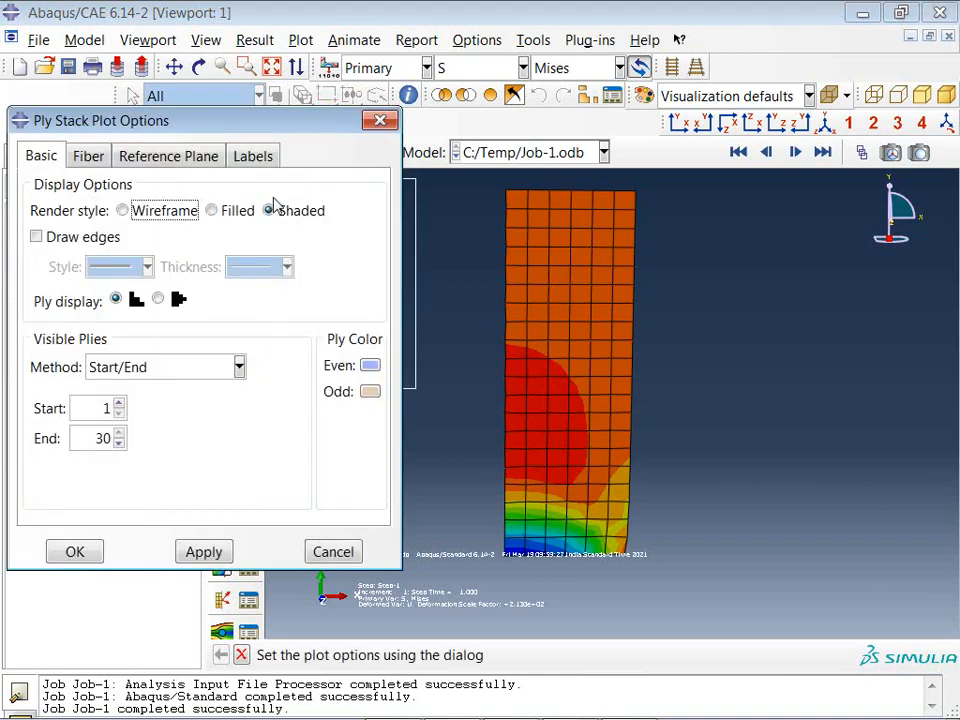
left_click(379, 121)
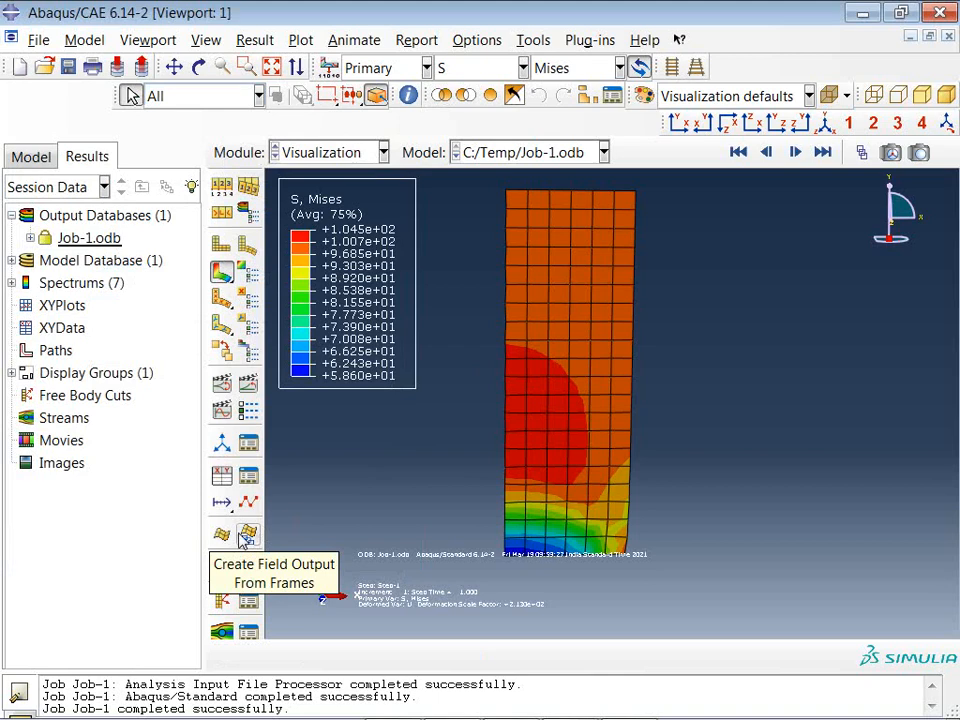
- Look through the commands available for Job-1.odb and for plotting, and recheck the result computation and averaging options
left_click(80, 240)
right_click(80, 238)
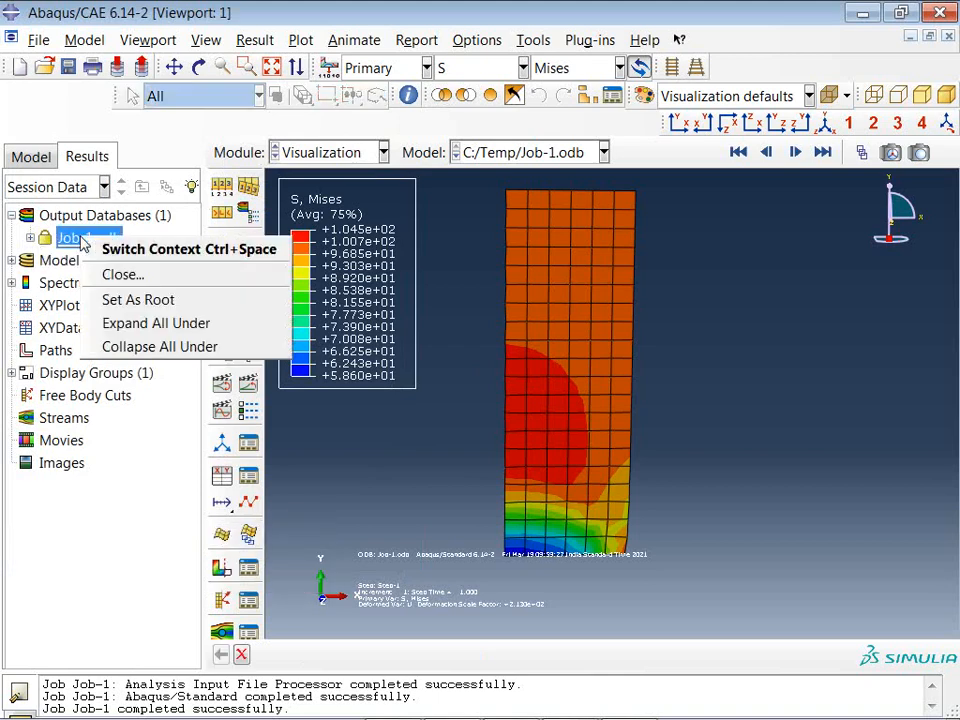
left_click(301, 41)
left_click(301, 41)
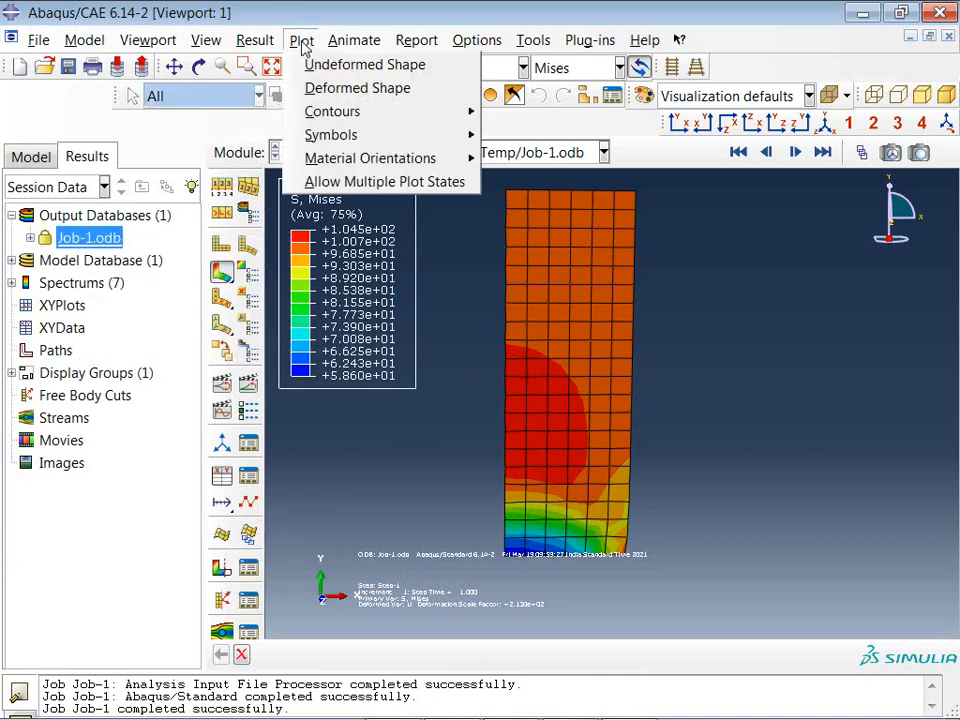
mouse_move(263, 46)
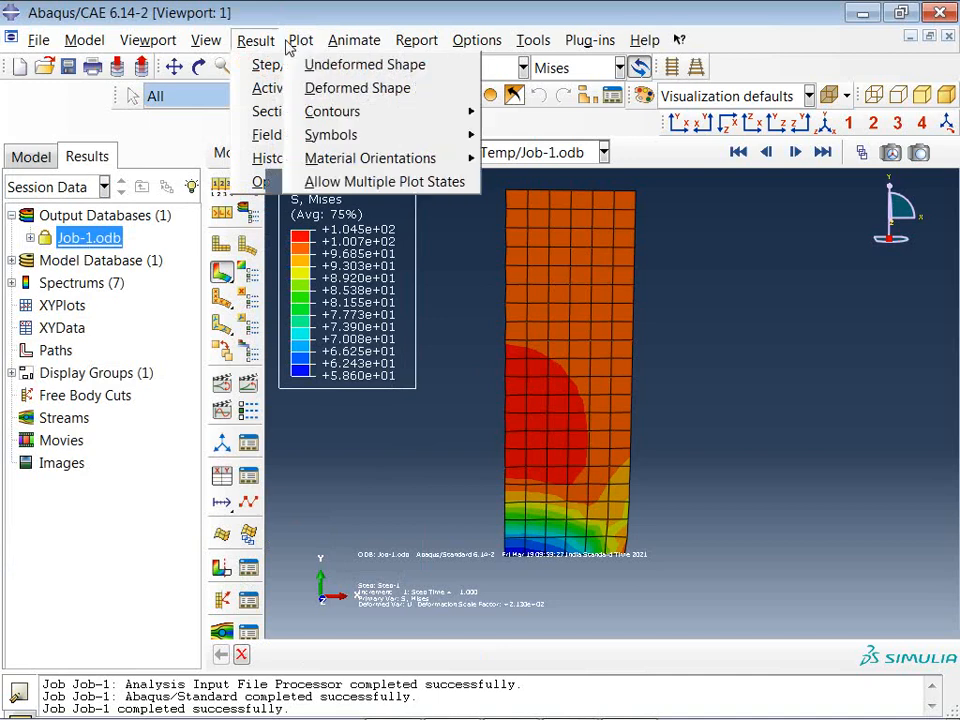
left_click(278, 186)
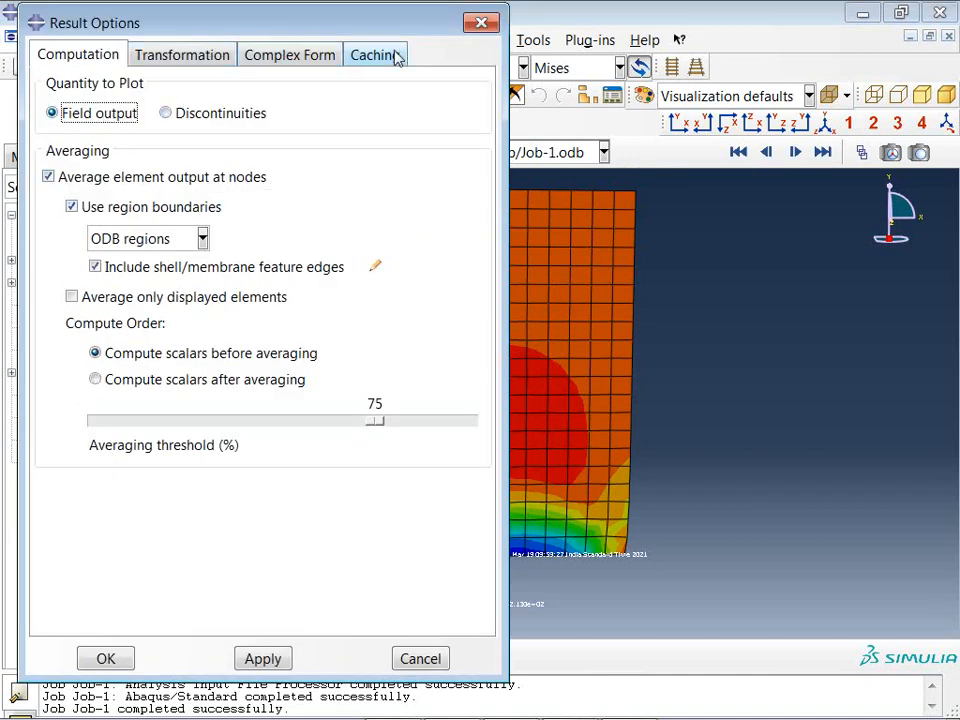
left_click(481, 22)
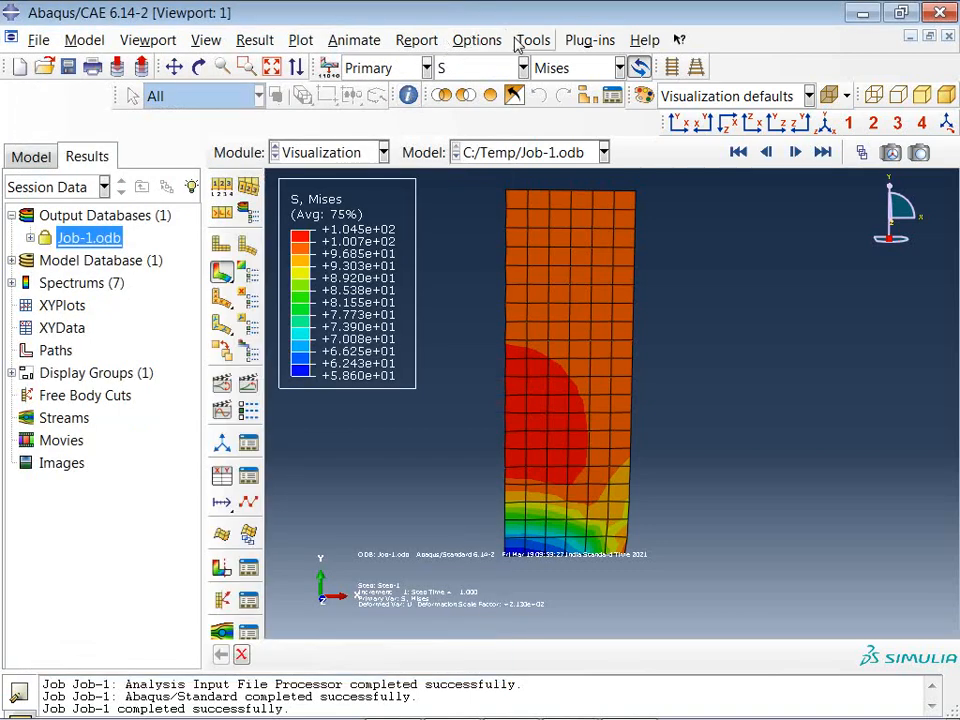
left_click(456, 42)
mouse_move(533, 40)
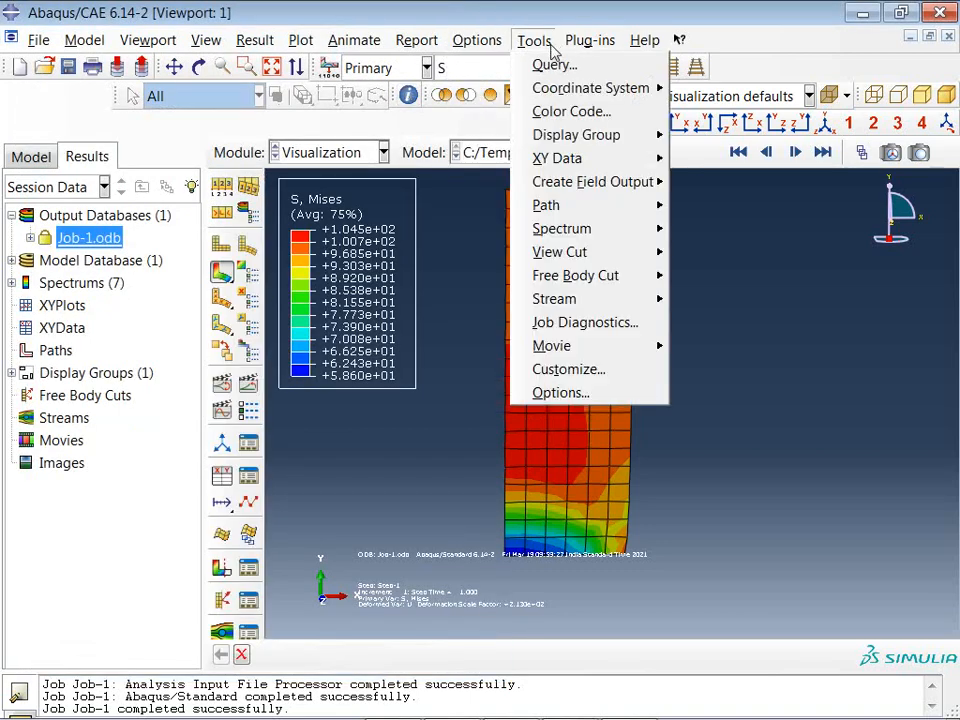
mouse_move(577, 160)
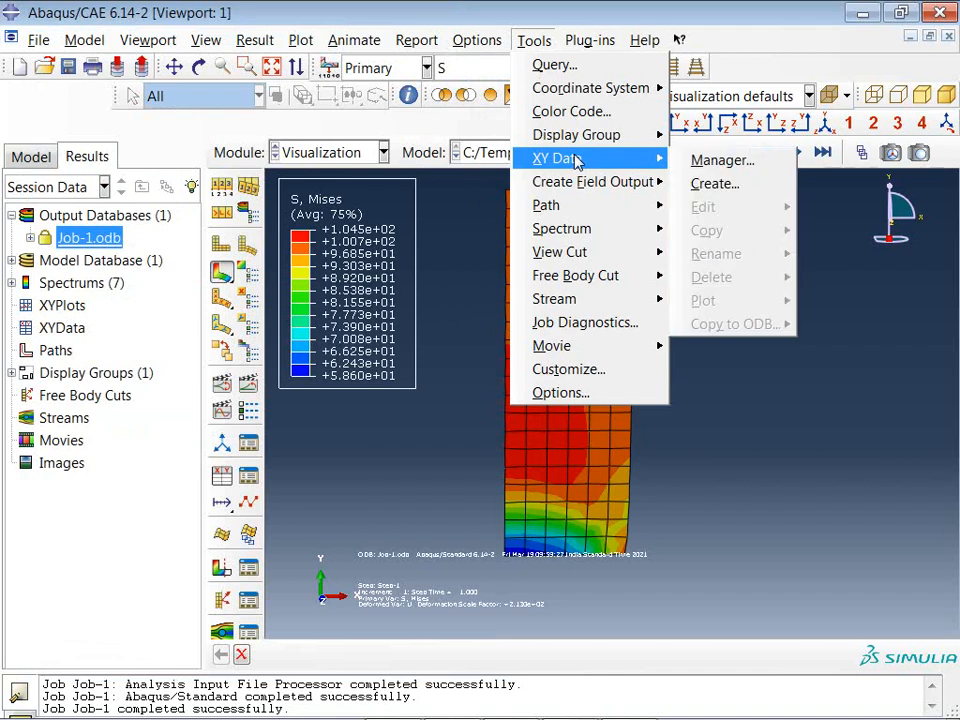
mouse_move(590, 135)
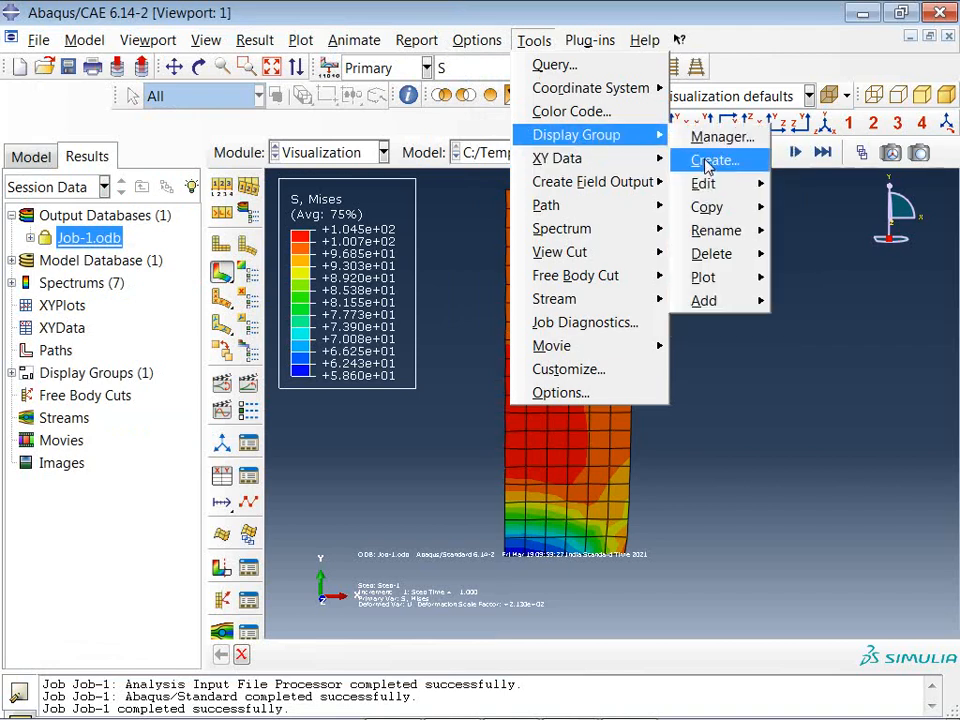
mouse_move(590, 252)
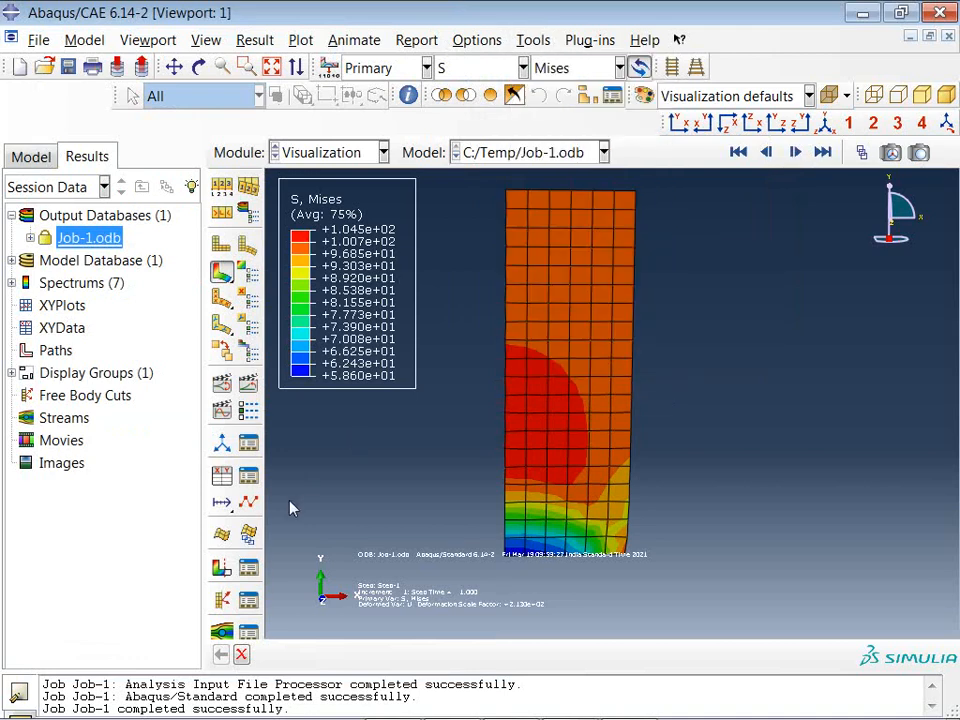
- Examine the common plot options for render style, colour and style, labels, normals and other settings, closing without applying changes
left_click(221, 186)
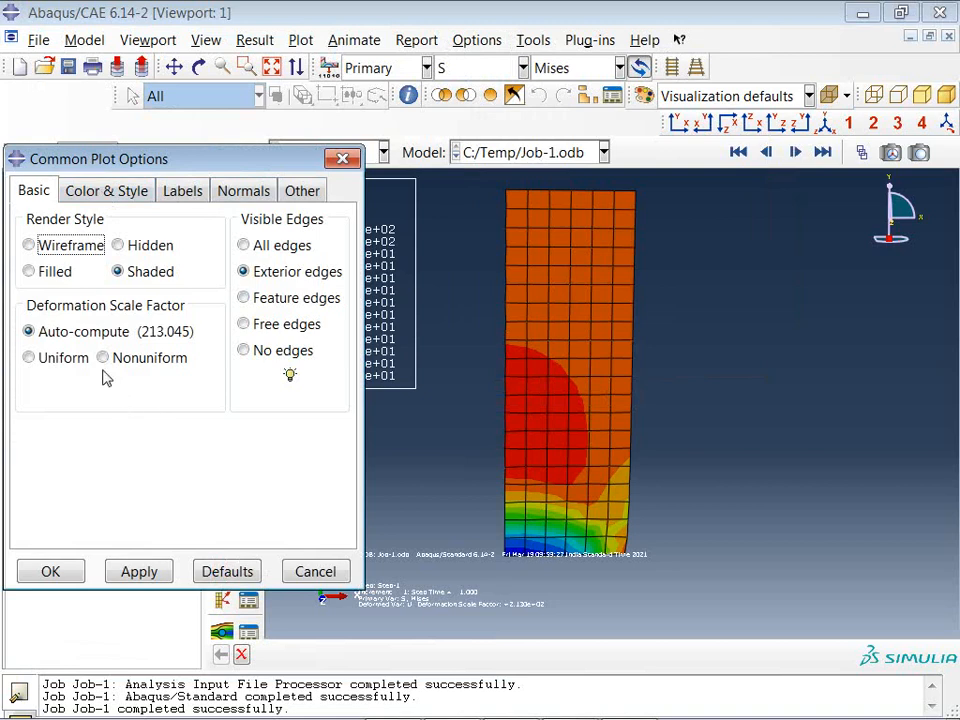
left_click(110, 192)
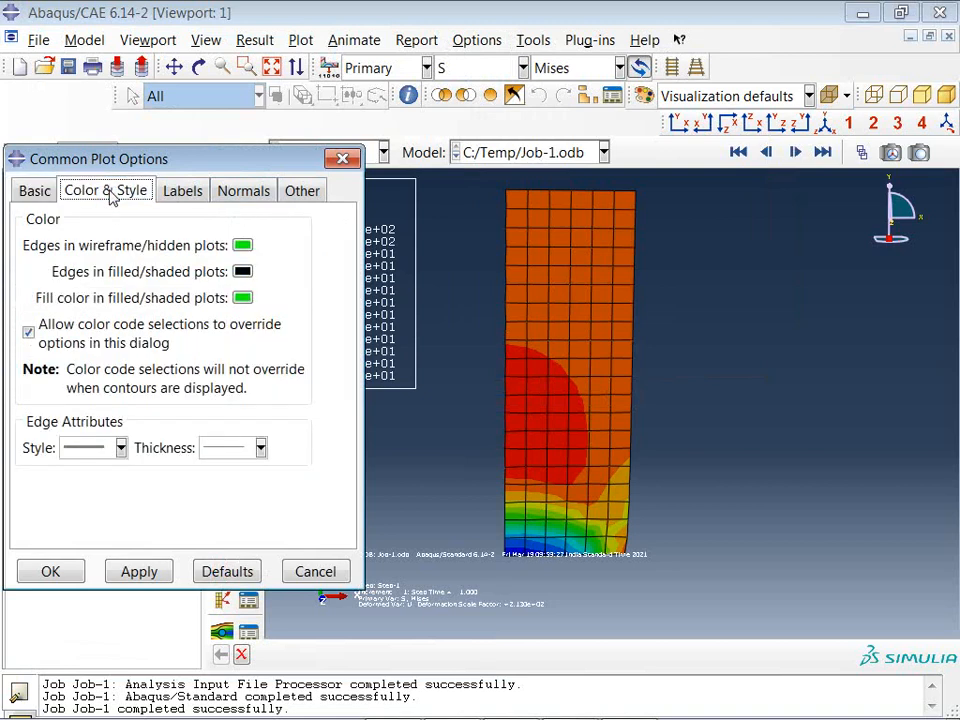
left_click(192, 193)
left_click(240, 190)
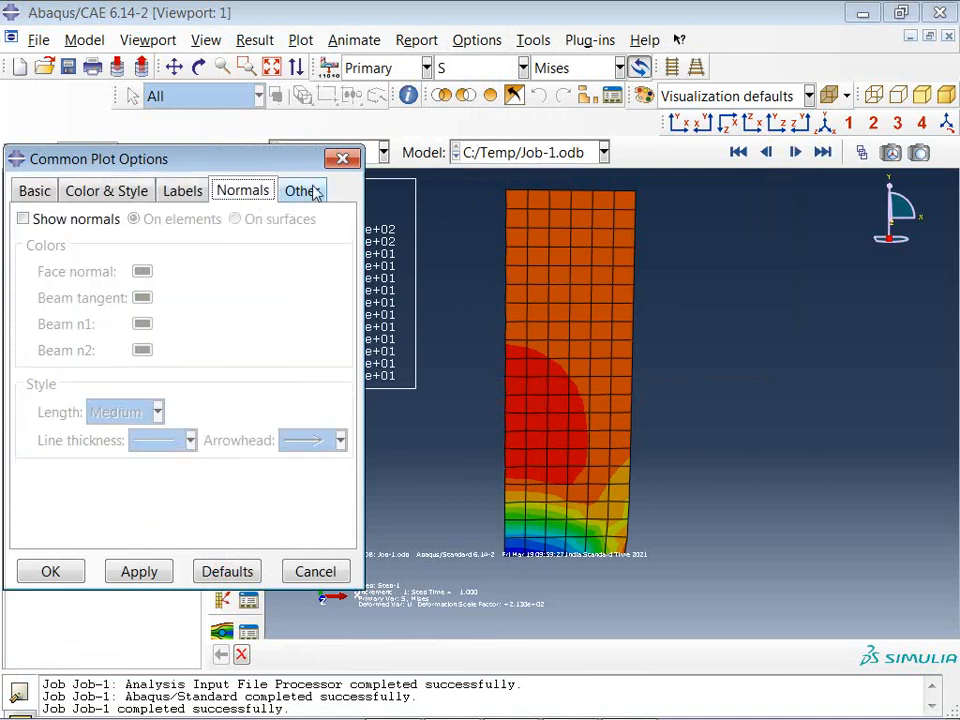
left_click(305, 191)
left_click(341, 158)
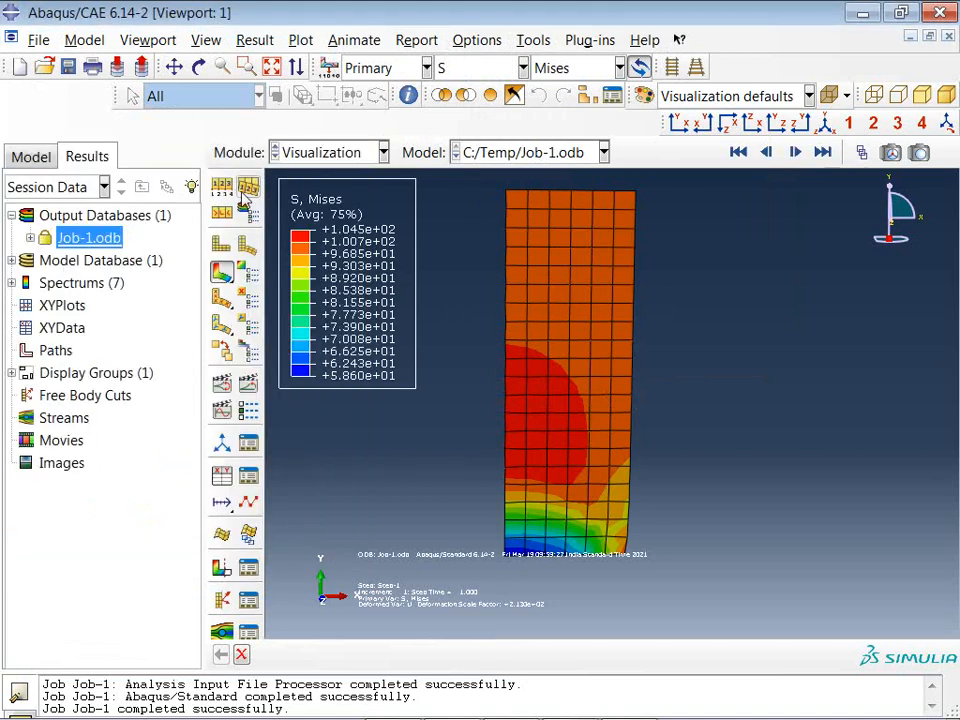
- Review the result options for computation, transformation, complex form and caching, closing without applying changes
left_click(224, 213)
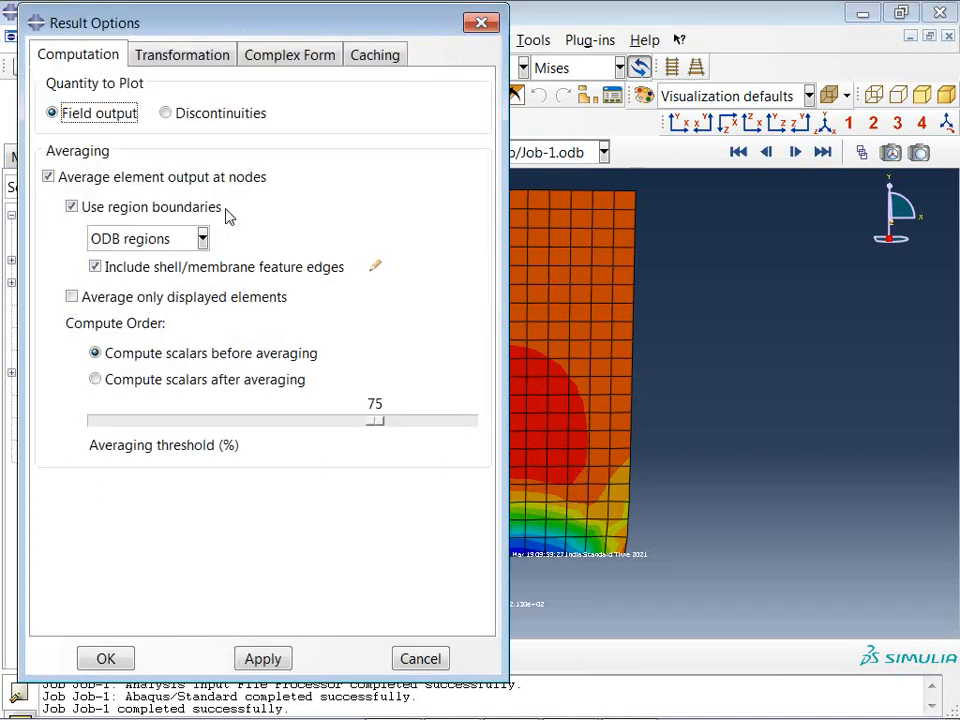
left_click(181, 56)
left_click(305, 60)
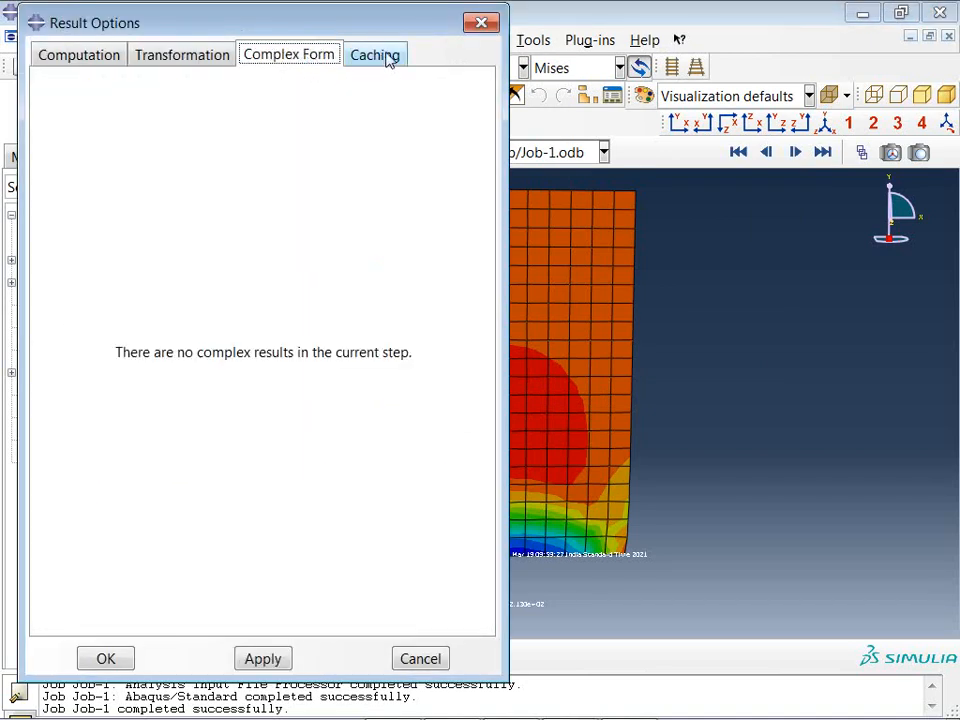
left_click(388, 57)
left_click(481, 22)
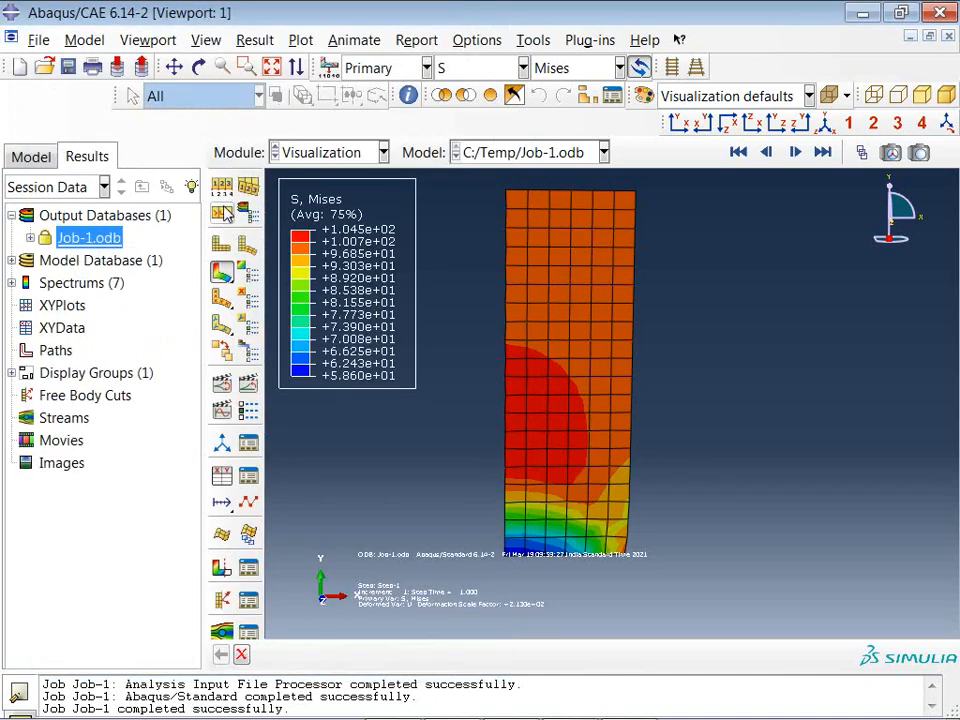
- Set the curved lines and faces refinement level to Fine in the ODB display options, and check the entity and constraint display settings
left_click(248, 213)
left_click(167, 155)
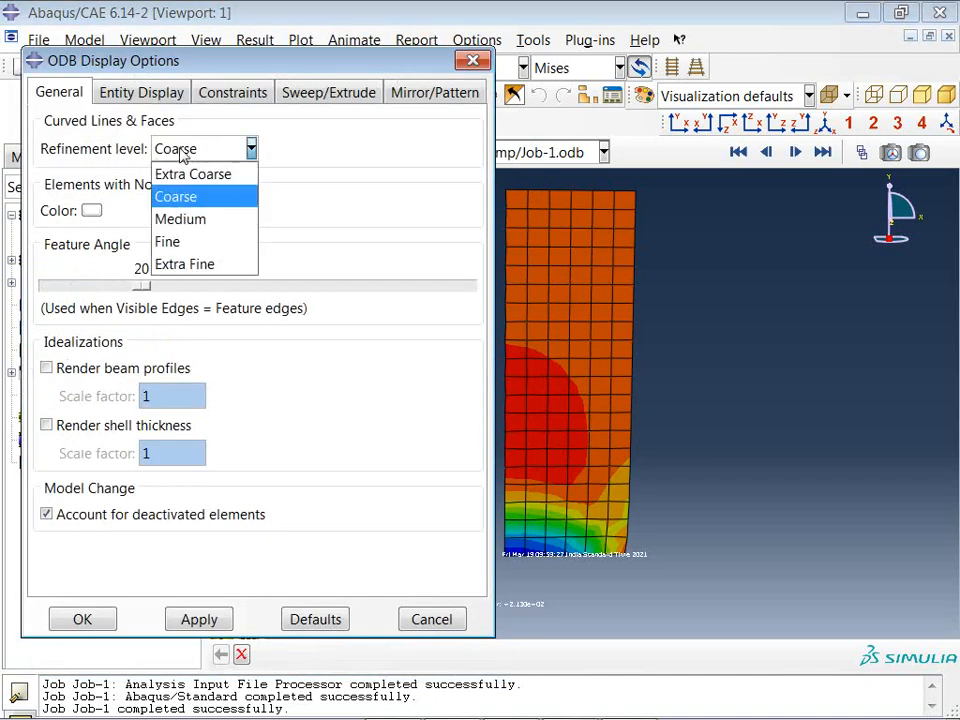
left_click(191, 249)
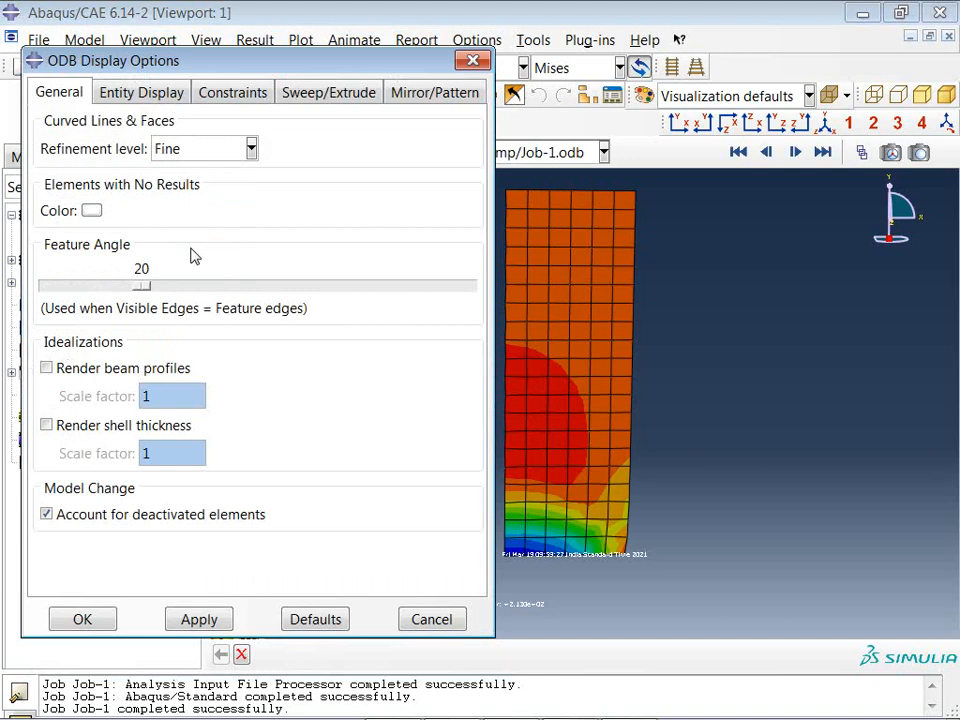
left_click(165, 94)
left_click(222, 97)
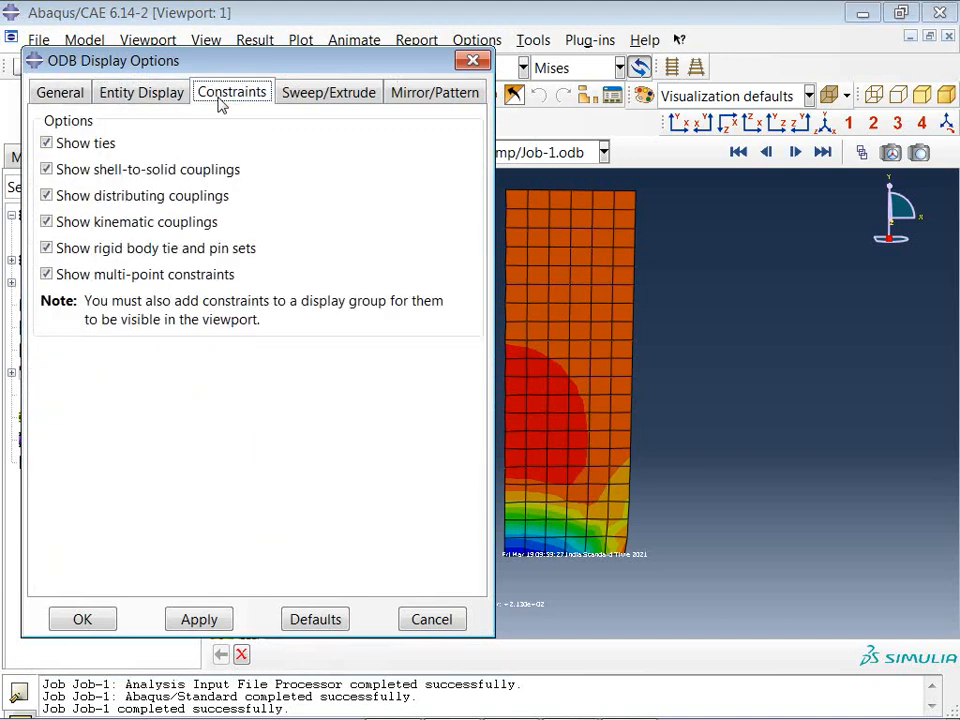
- Enable sweeping of elements from 0 to 360 degrees and apply it to the axisymmetric result plot
left_click(336, 100)
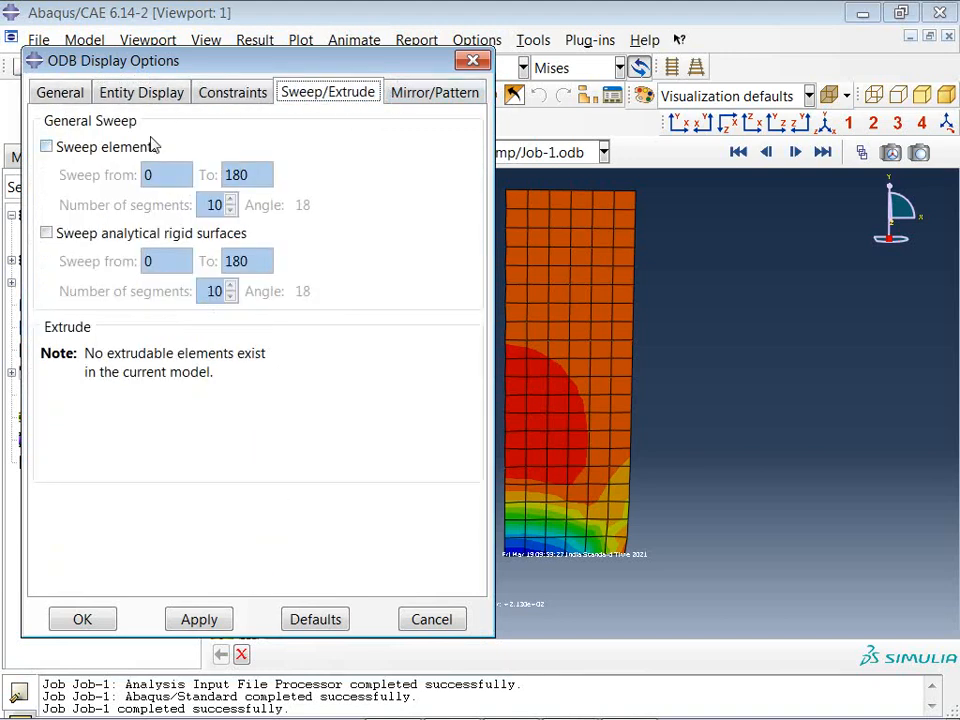
left_click(80, 148)
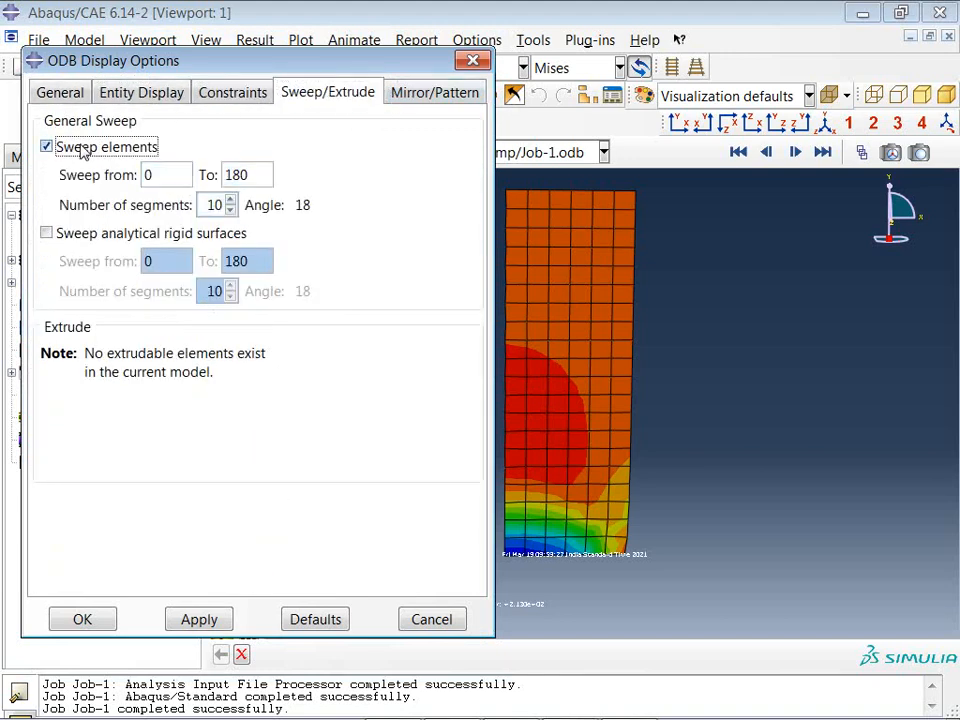
double_click(245, 175)
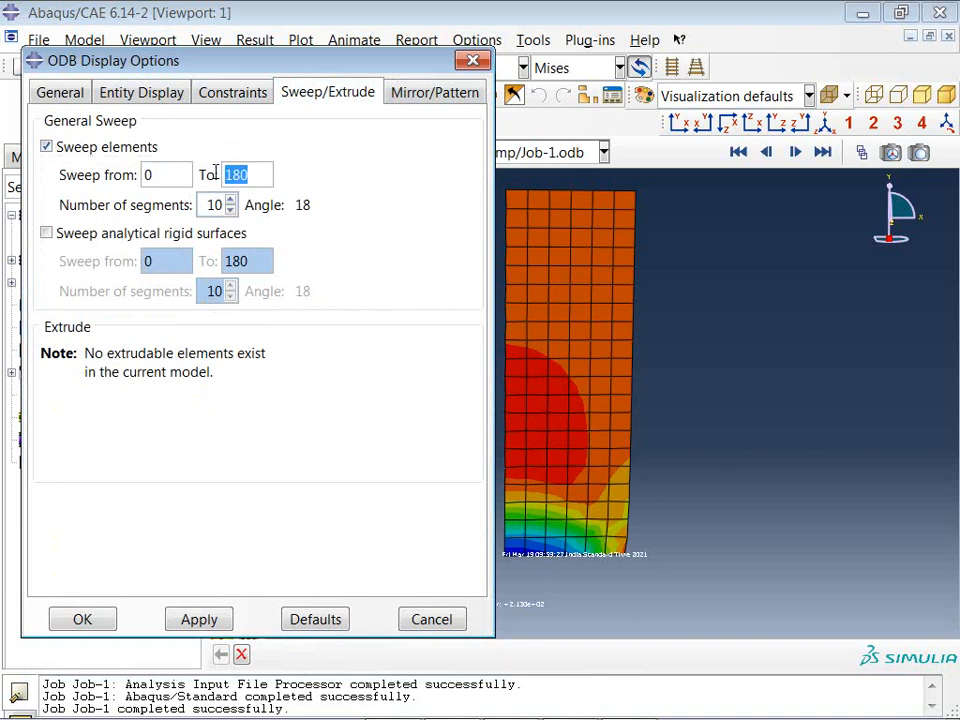
type("360")
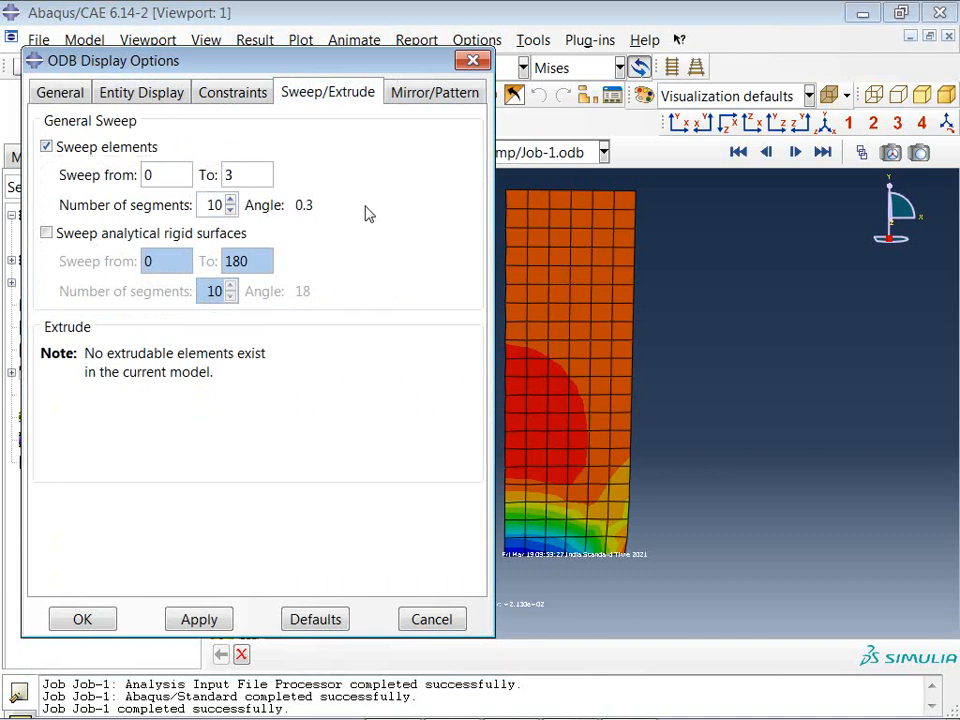
left_click(203, 621)
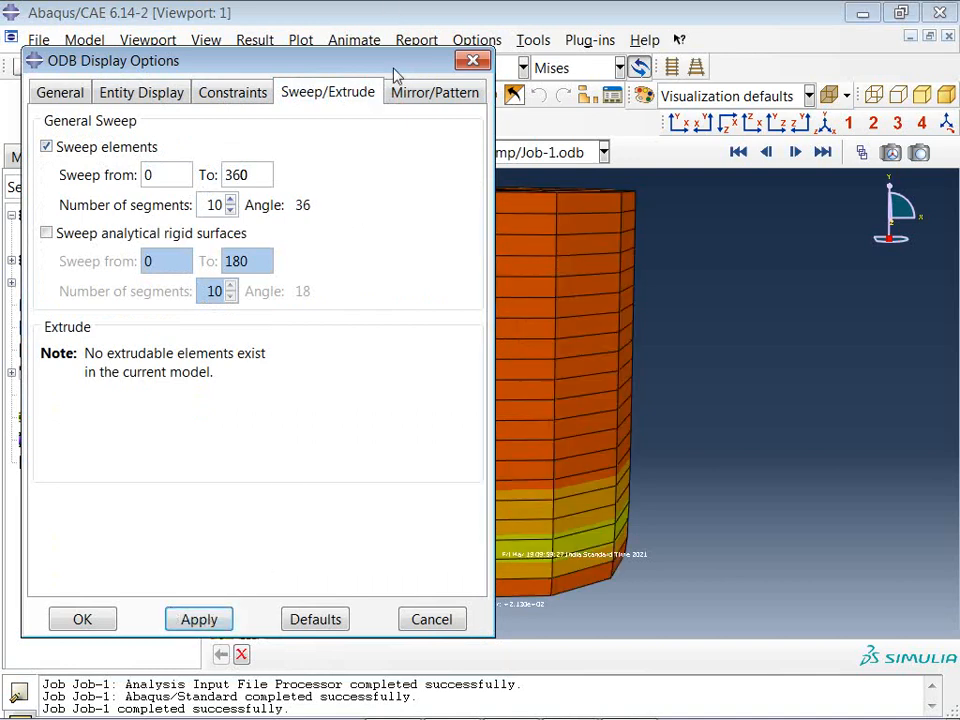
- Set the number of element sweep segments to 21, apply it and close the ODB display options
left_click_drag(88, 59, 229, 328)
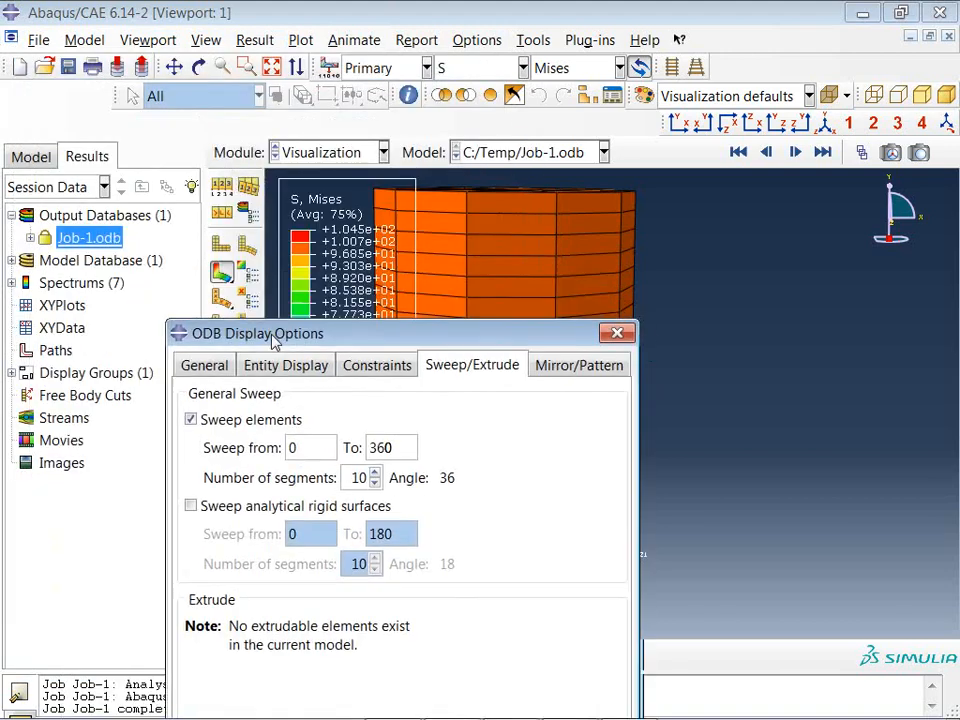
left_click_drag(671, 226, 718, 259, "ctrl+alt")
left_click_drag(407, 446, 375, 447)
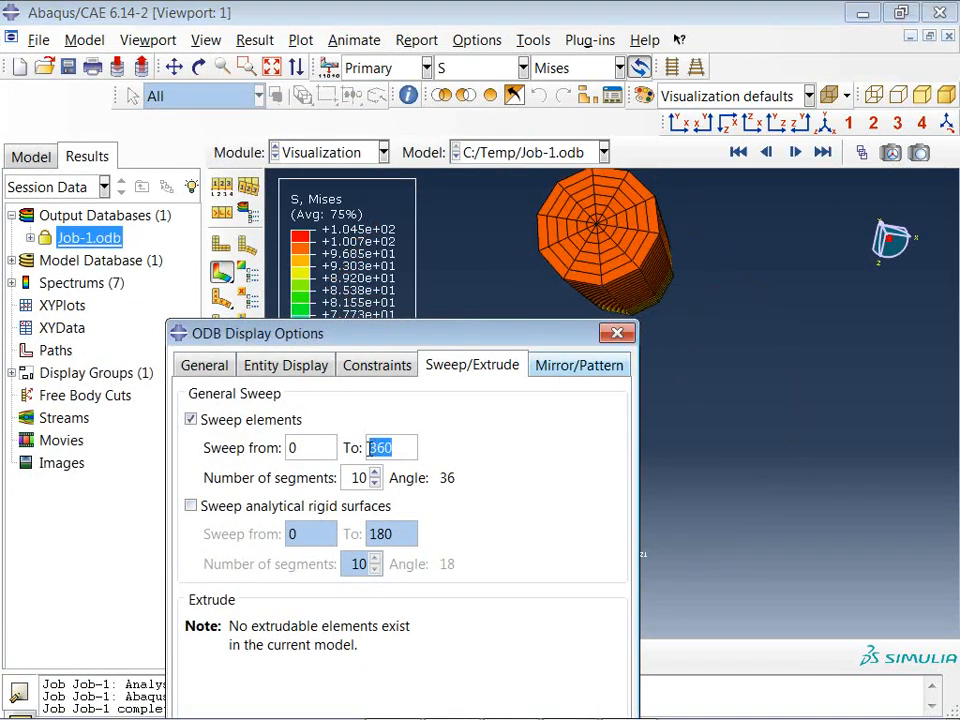
left_click(375, 483)
left_click(375, 483)
left_click(375, 483)
left_click(375, 483)
left_click(375, 483)
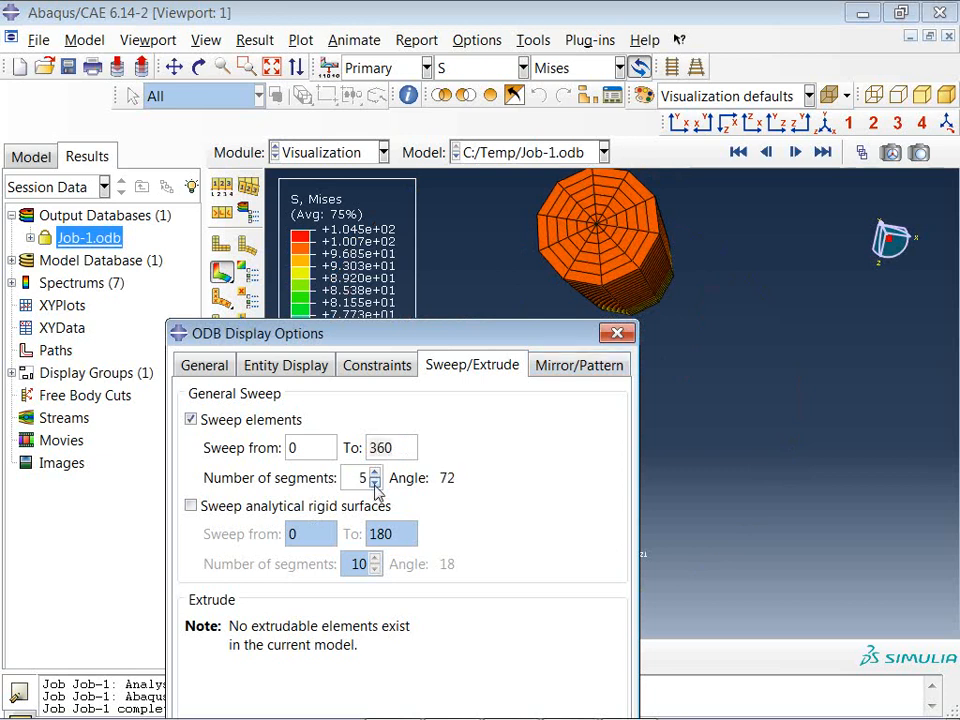
left_click(375, 473)
left_click(375, 473)
left_click(375, 473)
left_click(375, 473)
left_click(375, 473)
left_click(375, 473)
left_click(375, 473)
left_click(375, 473)
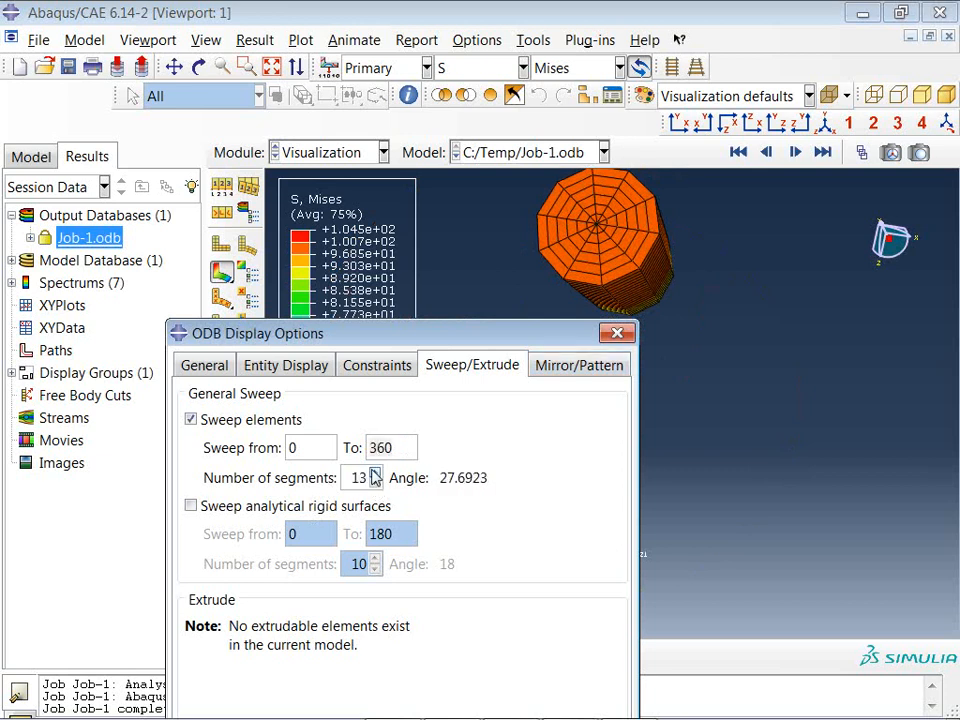
left_click(375, 473)
left_click(375, 473)
left_click(375, 473)
left_click(375, 473)
left_click(375, 473)
left_click(375, 473)
left_click(375, 473)
left_click(375, 473)
left_click_drag(387, 333, 279, 111)
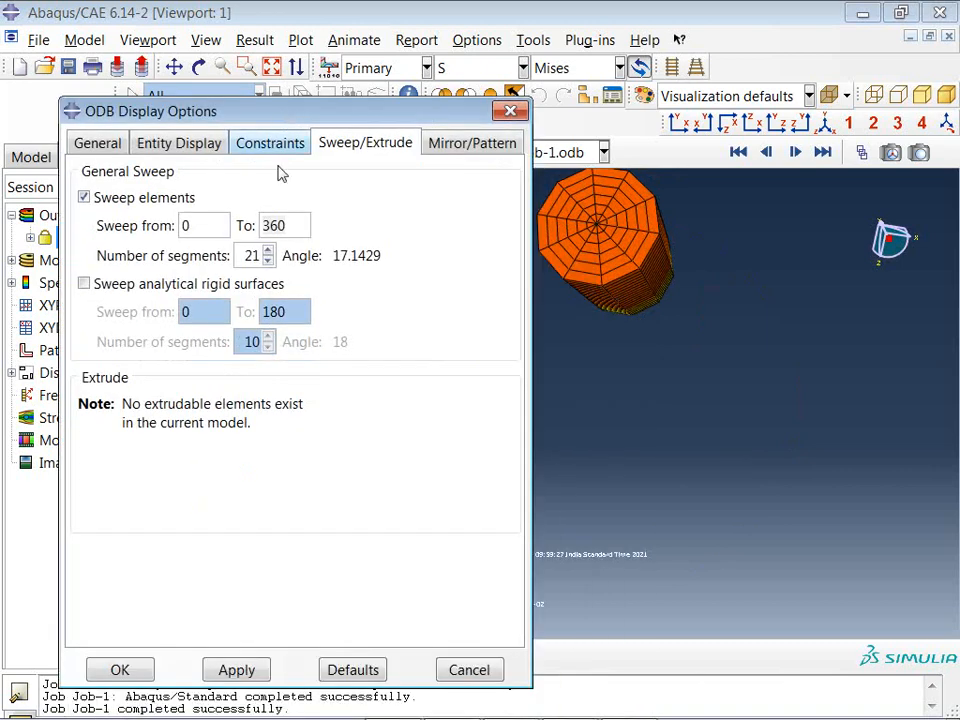
left_click(240, 671)
left_click(136, 677)
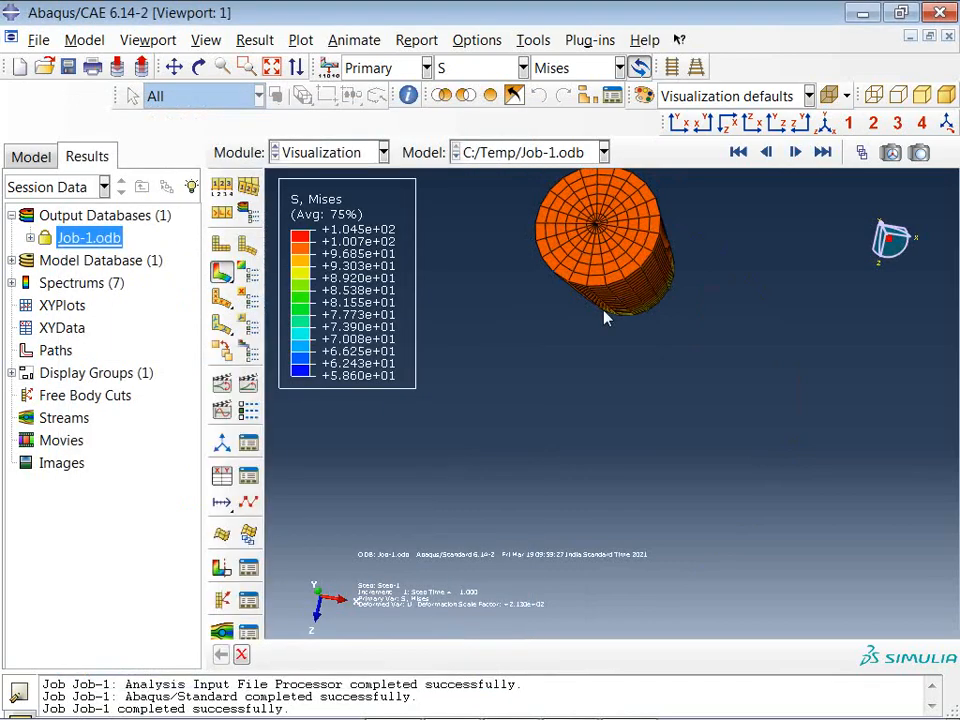
- Orient the swept cylinder upright in a tilted 3D view and capture its Mises stress contour and legend with Snipping Tool
left_click_drag(620, 285, 690, 200, "ctrl+alt")
middle_click_drag(630, 263, 587, 298, "ctrl+alt")
right_click_drag(588, 305, 591, 285, "ctrl+alt")
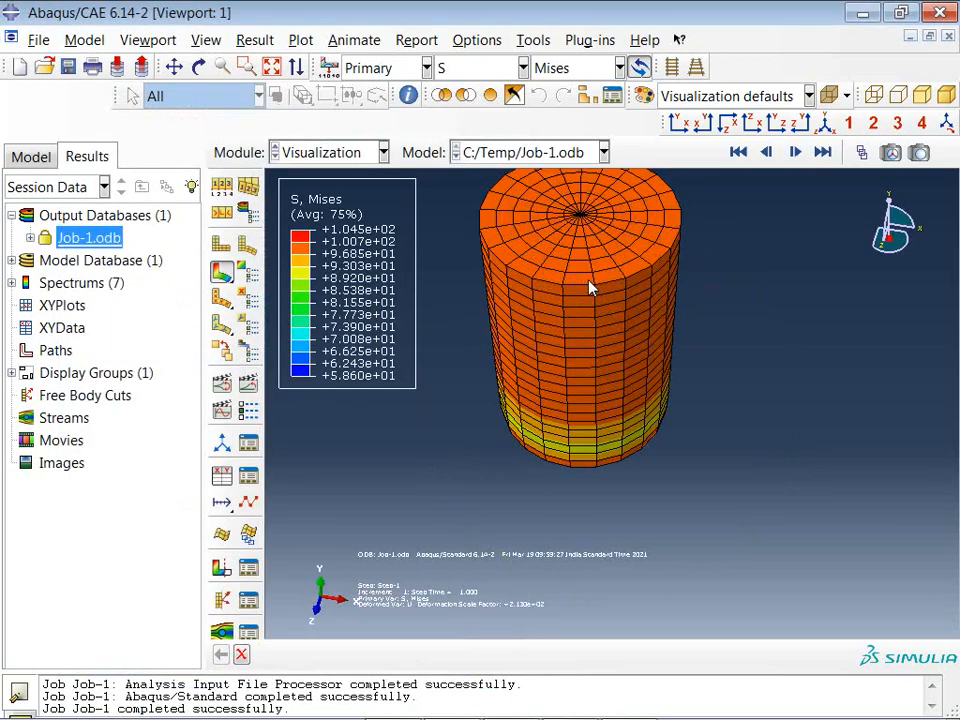
middle_click_drag(591, 285, 568, 332, "ctrl+alt")
left_click_drag(568, 332, 590, 293, "ctrl+alt")
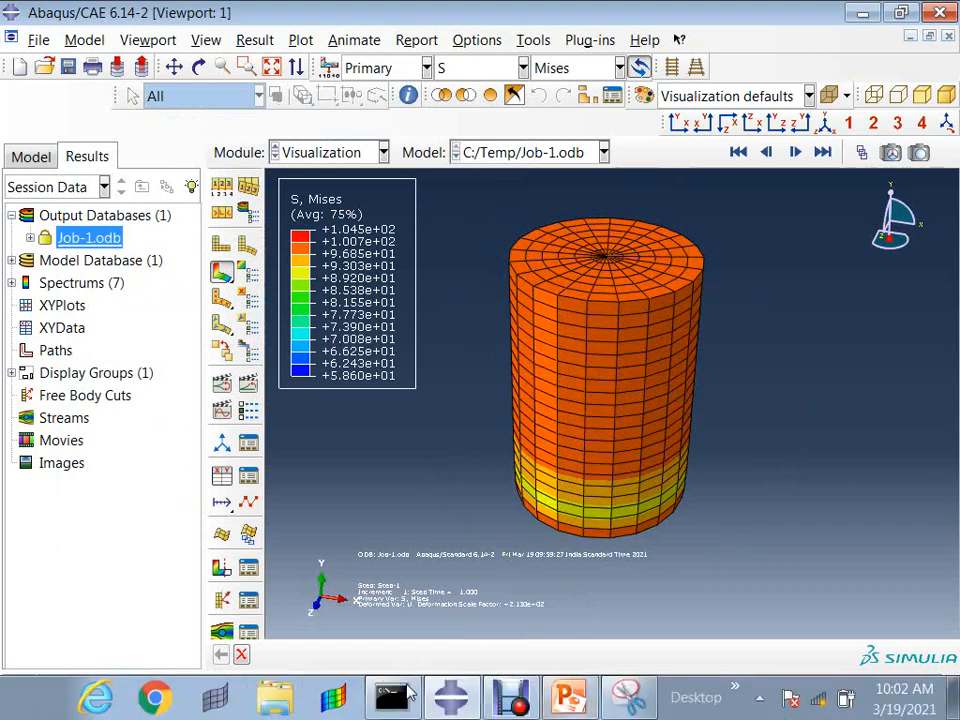
left_click(626, 698)
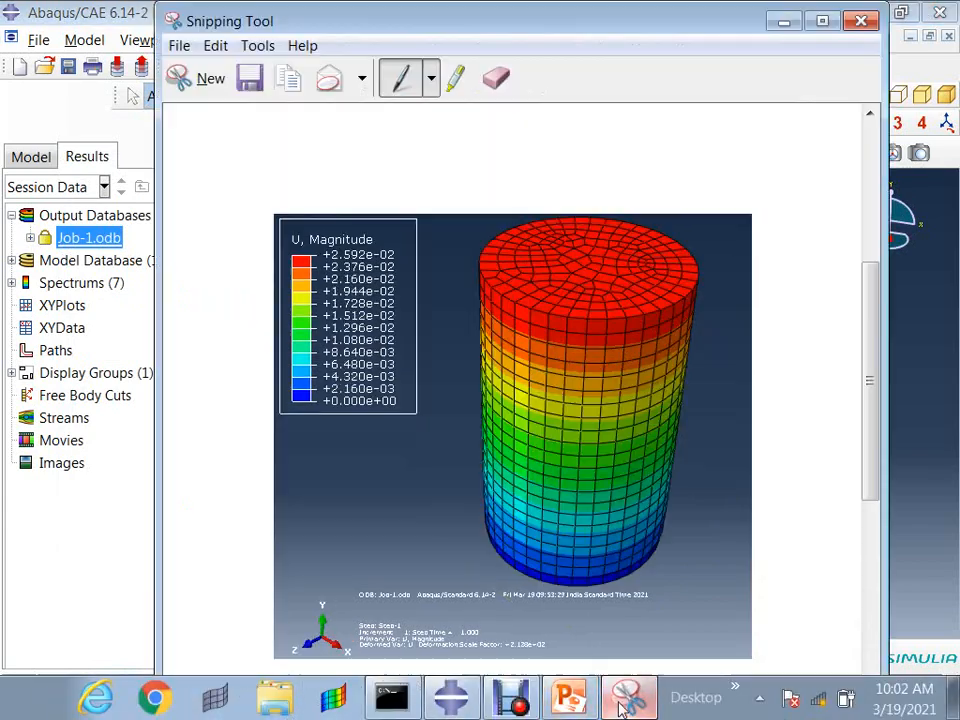
left_click(210, 79)
left_click_drag(279, 174, 728, 584)
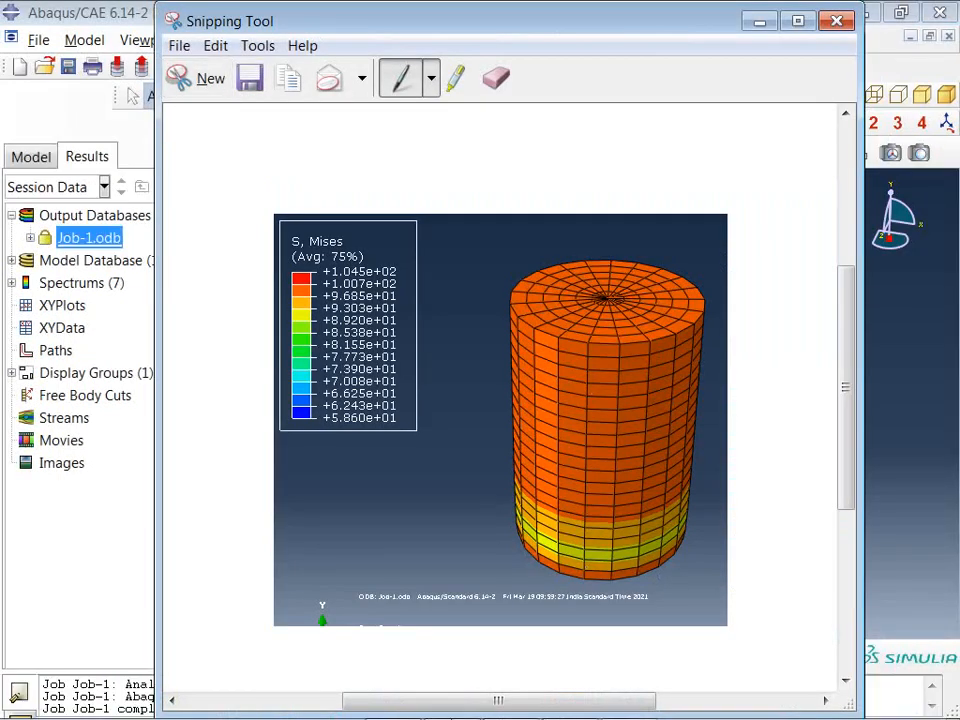
- Switch to PowerPoint and paste the captured Mises stress picture onto slide 1
mouse_move(476, 710)
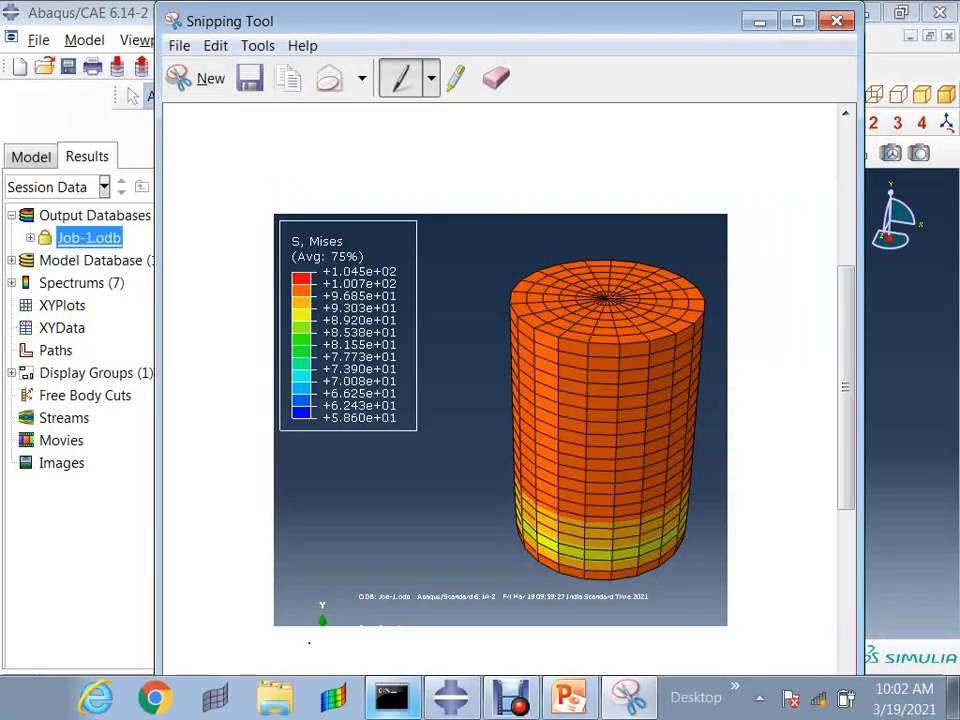
left_click(568, 697)
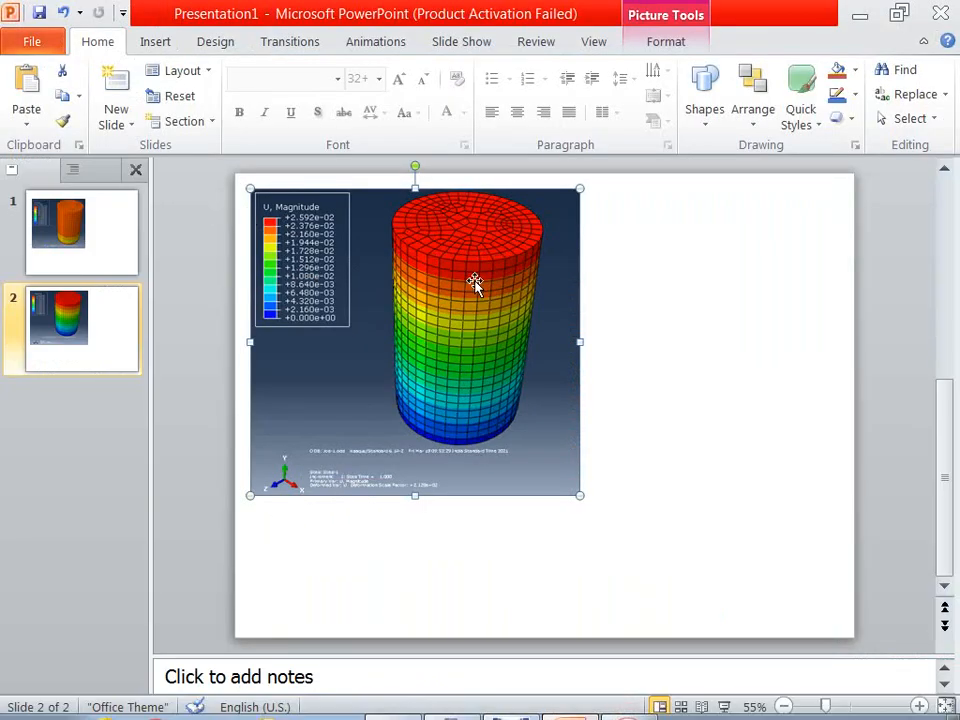
left_click(135, 240)
key("ctrl+v")
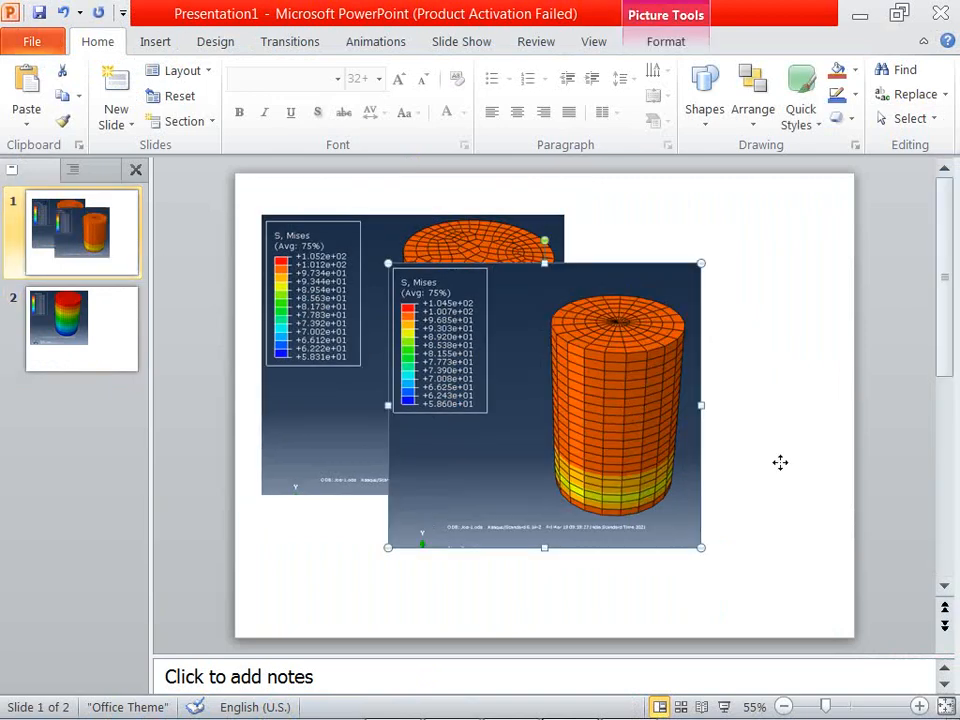
- Position and resize the pasted picture beside the existing 3D Mises stress picture, at a similar size and aligned along the upper edge
left_click_drag(455, 540, 554, 538)
left_click_drag(486, 546, 584, 456)
left_click_drag(718, 418, 705, 388)
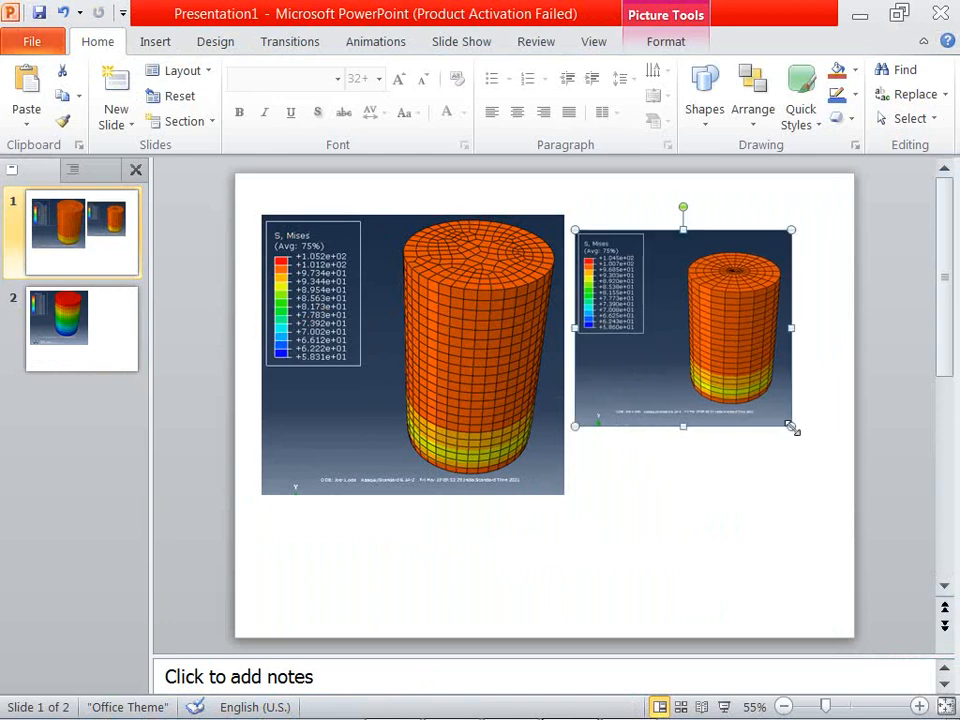
left_click_drag(795, 430, 838, 514)
left_click_drag(694, 384, 683, 369)
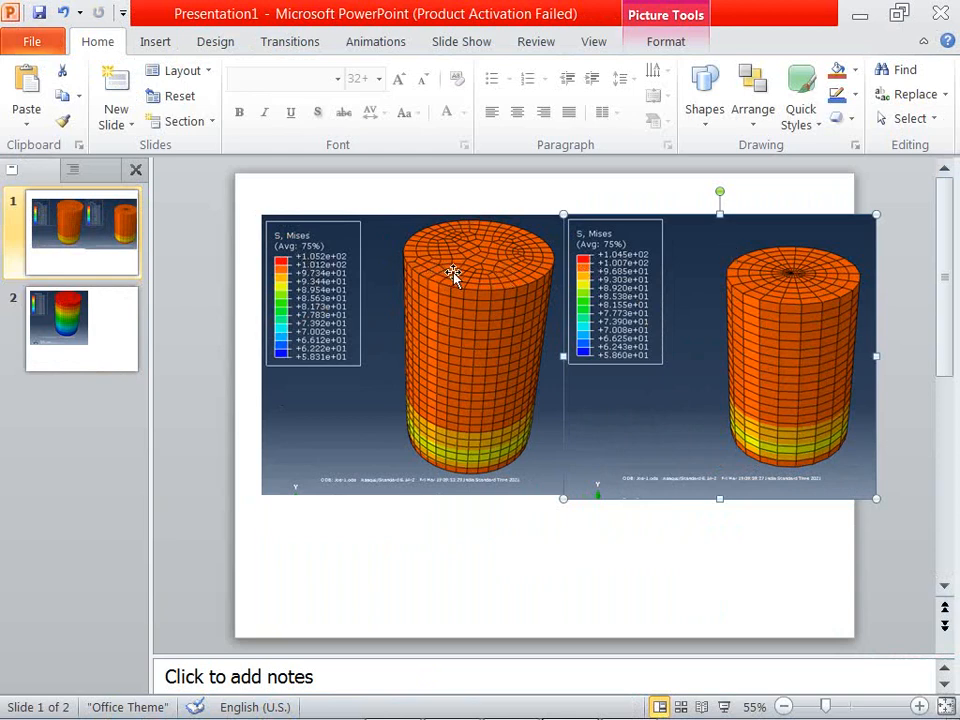
- Return to Abaqus and plot the displacement U magnitude on the swept cylinder
left_click(860, 15)
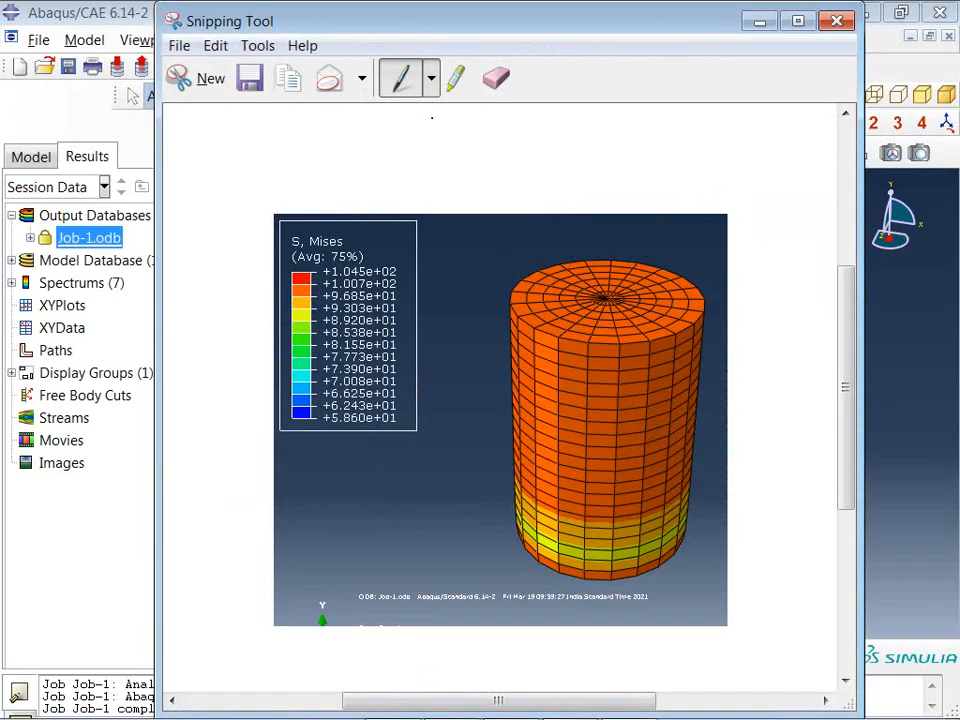
left_click(883, 281)
left_click(480, 68)
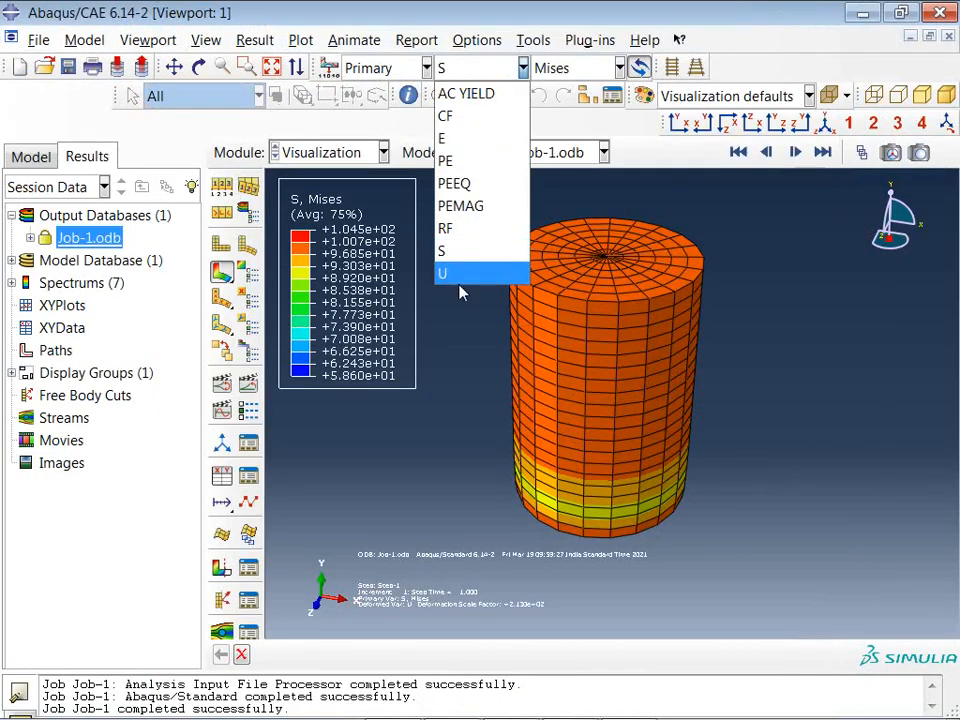
left_click(452, 273)
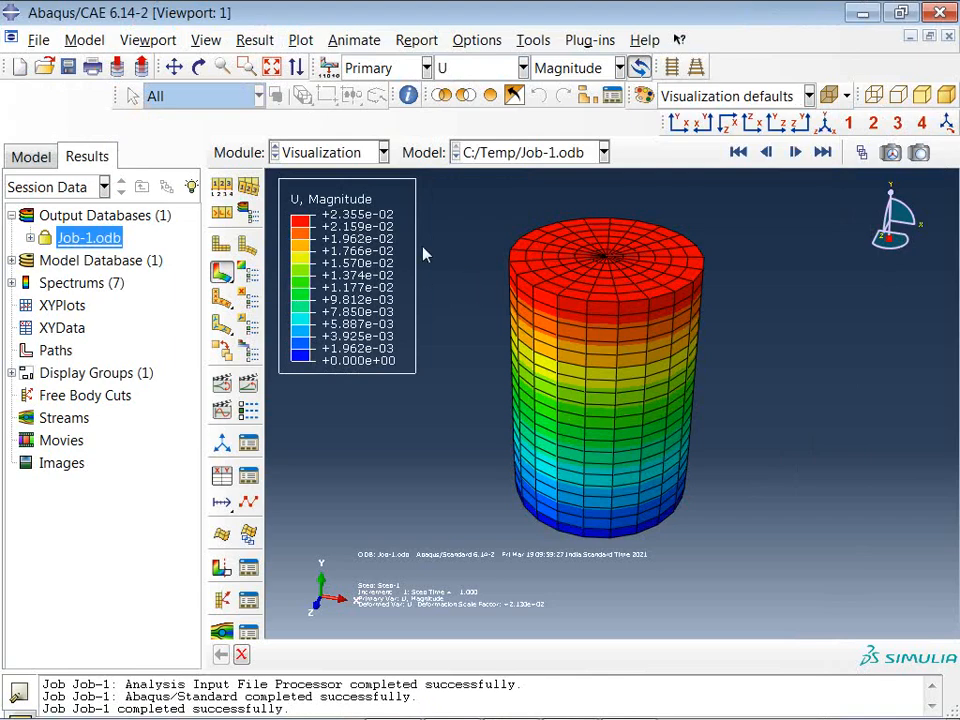
- Capture the swept cylinder's displacement magnitude contour together with its legend using Snipping Tool
mouse_move(242, 711)
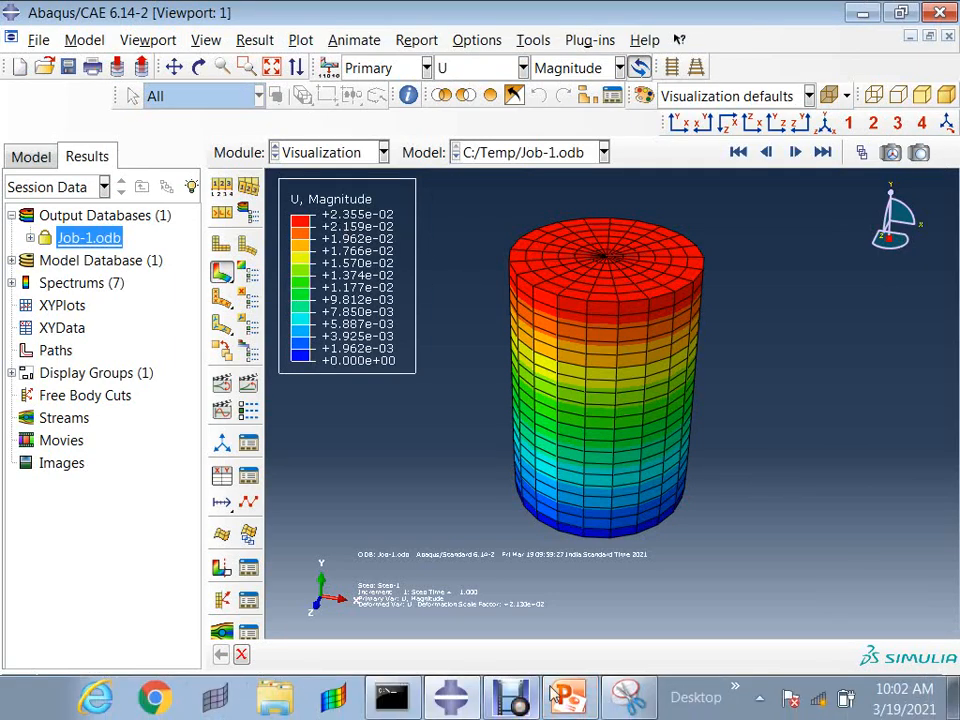
left_click(631, 704)
left_click(197, 79)
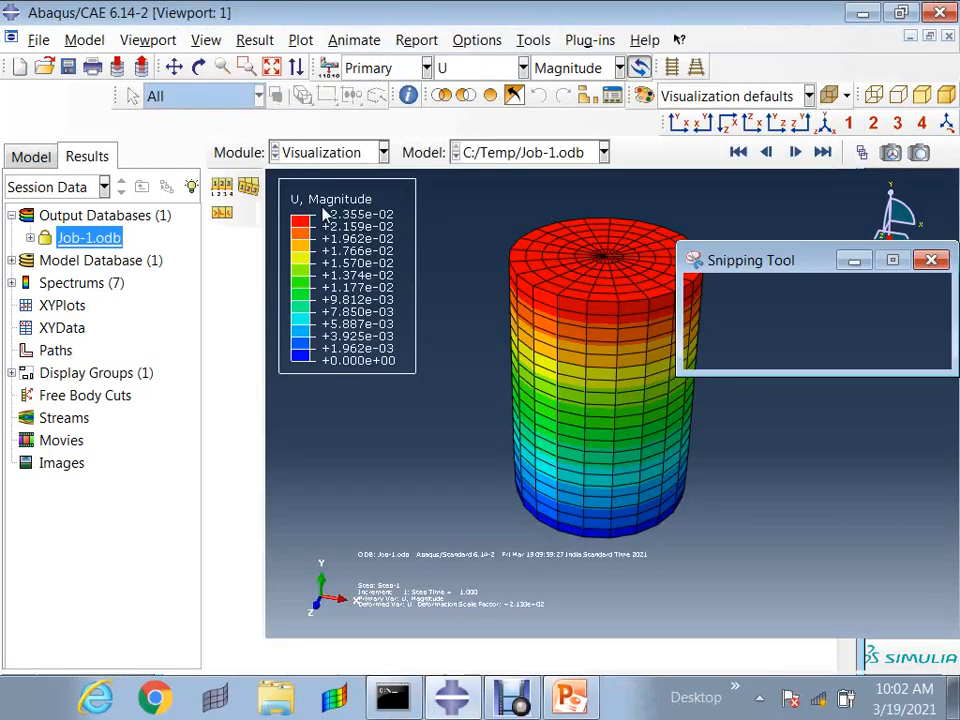
left_click_drag(272, 173, 789, 585)
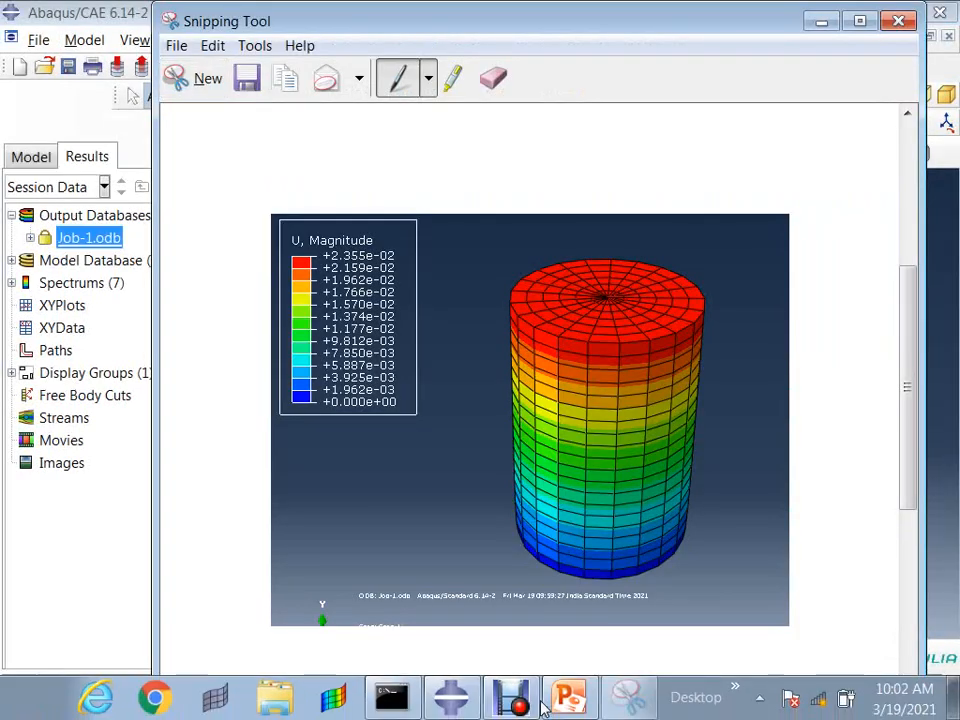
- Switch to PowerPoint, paste the captured displacement picture onto slide 2, and place it beside the 3D displacement picture, aligned along the upper edge
left_click(569, 704)
left_click(82, 330)
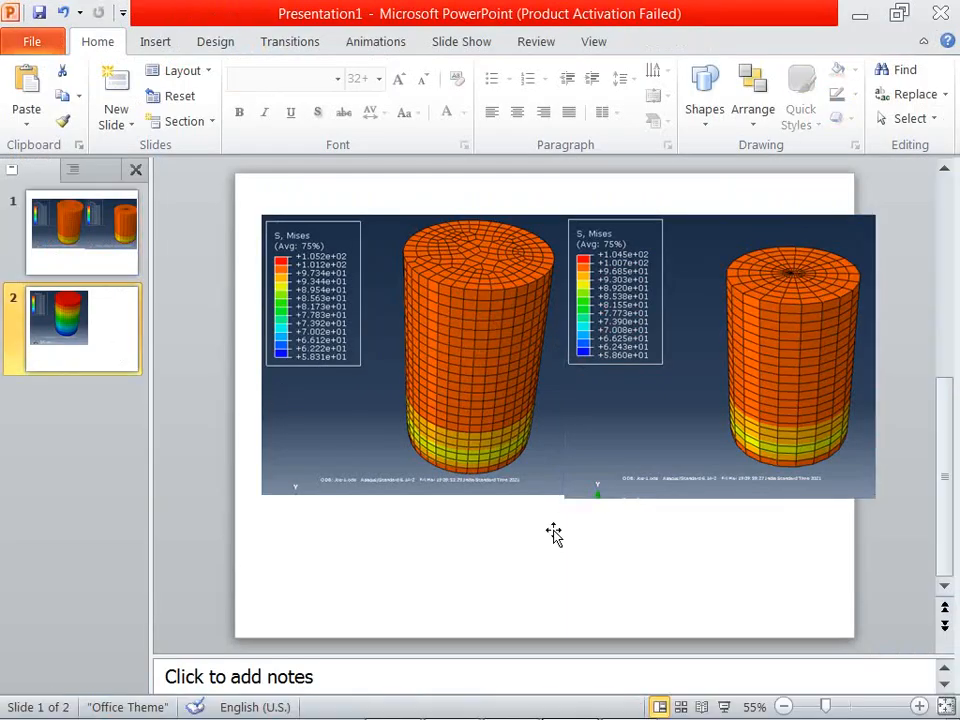
key("ctrl+v")
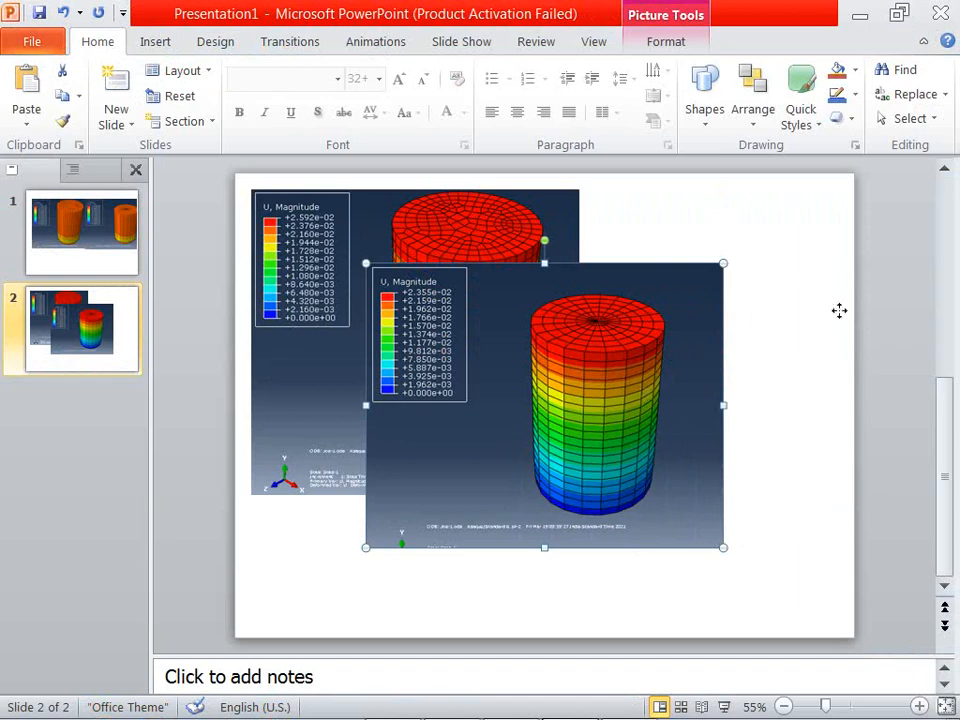
left_click_drag(618, 401, 786, 326)
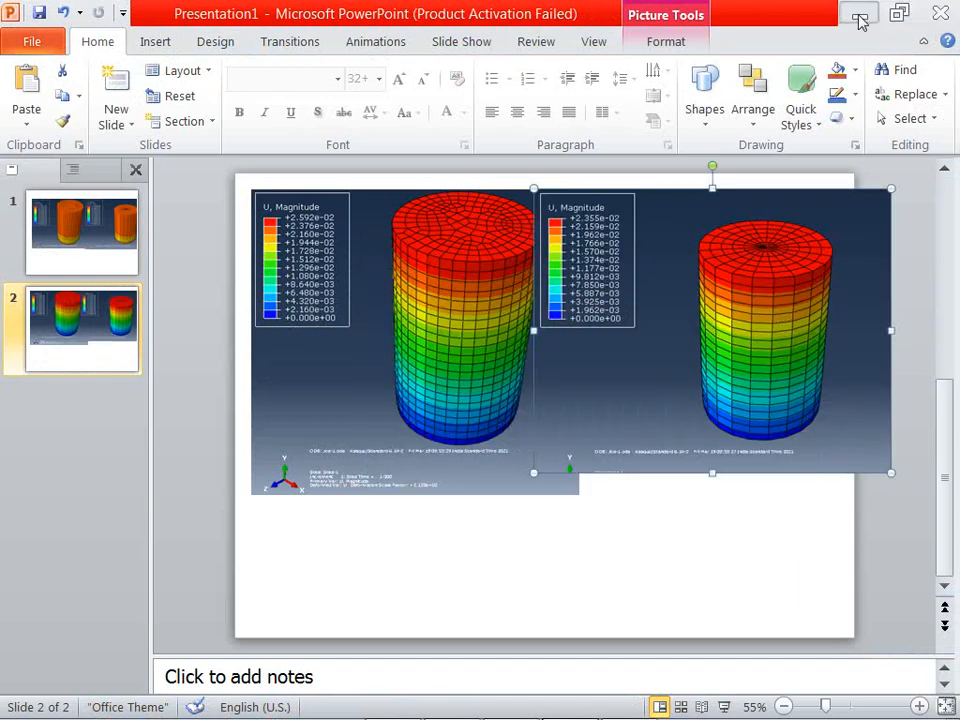
- Return to Abaqus and turn off the element sweep in the ODB display options to show only the axisymmetric section
left_click(858, 14)
left_click(821, 20)
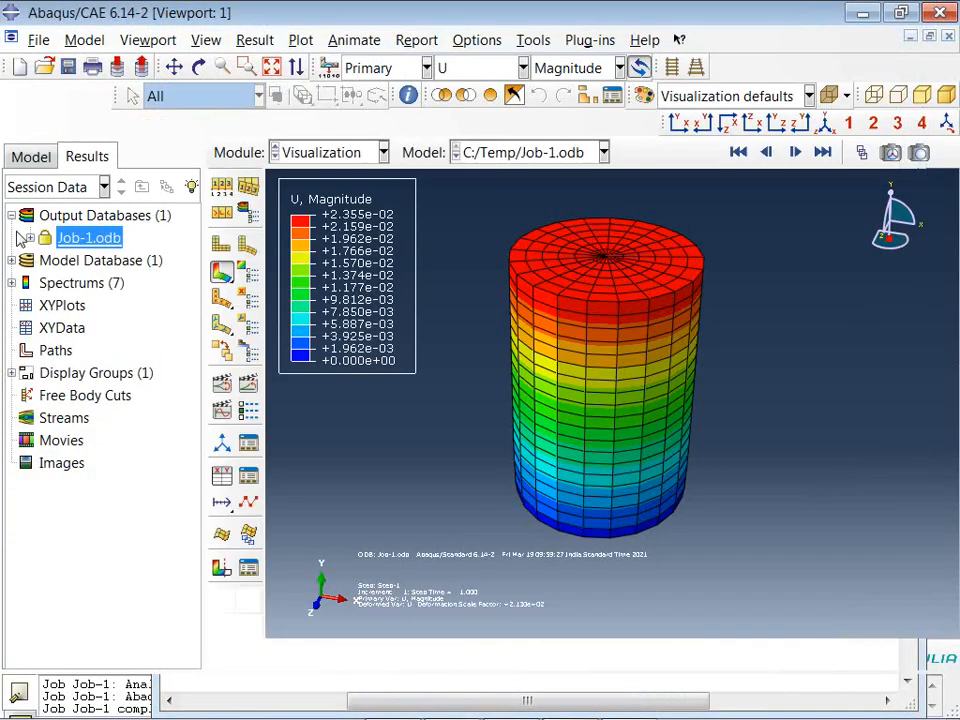
left_click(31, 156)
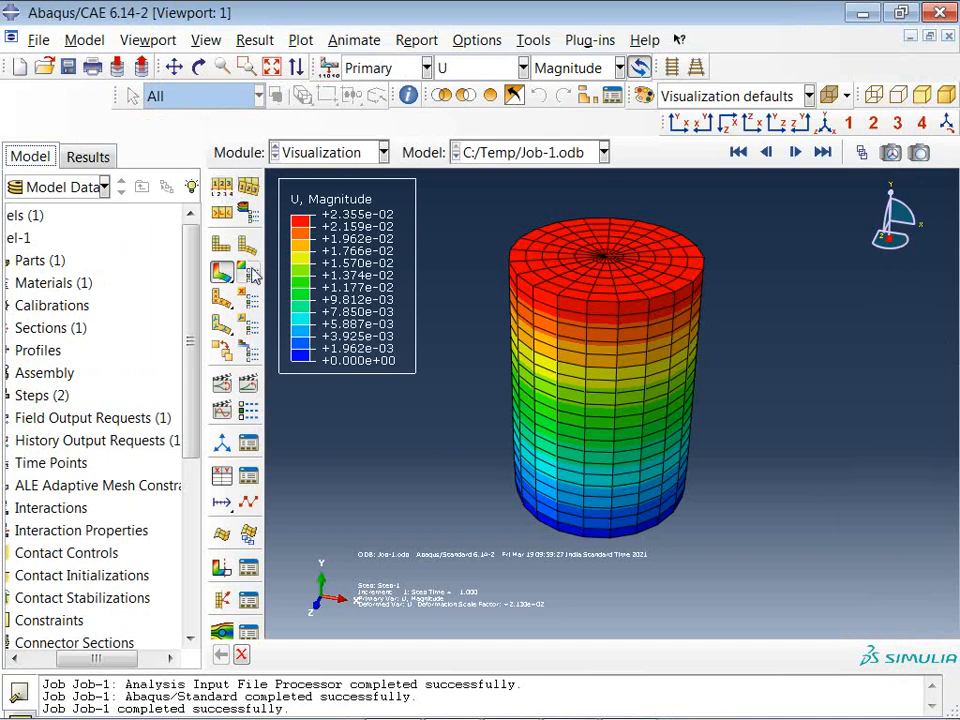
left_click(249, 216)
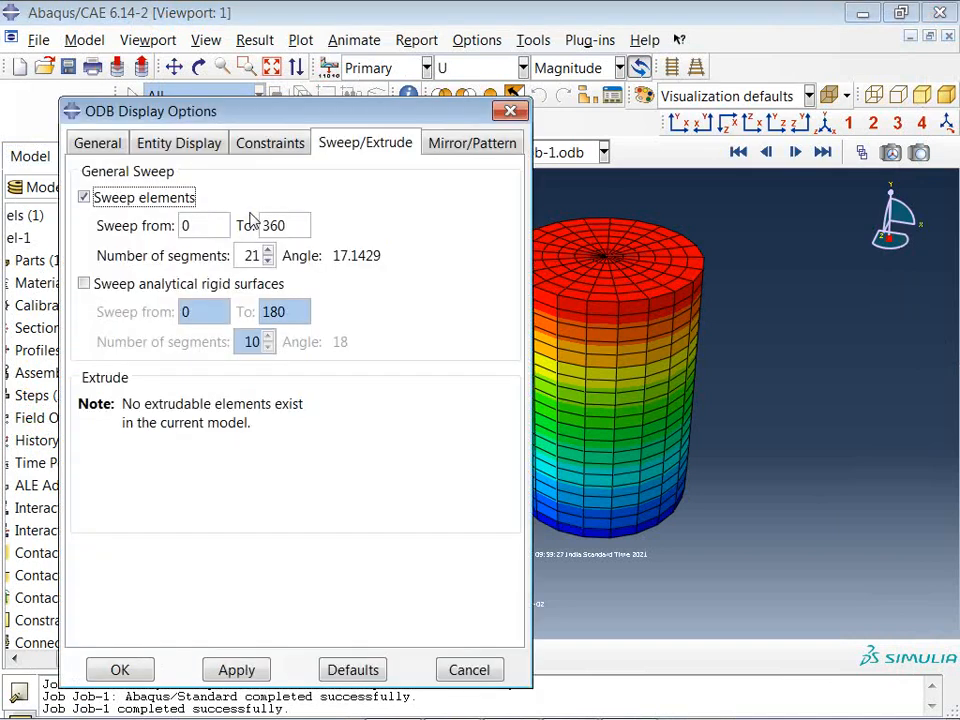
left_click(124, 200)
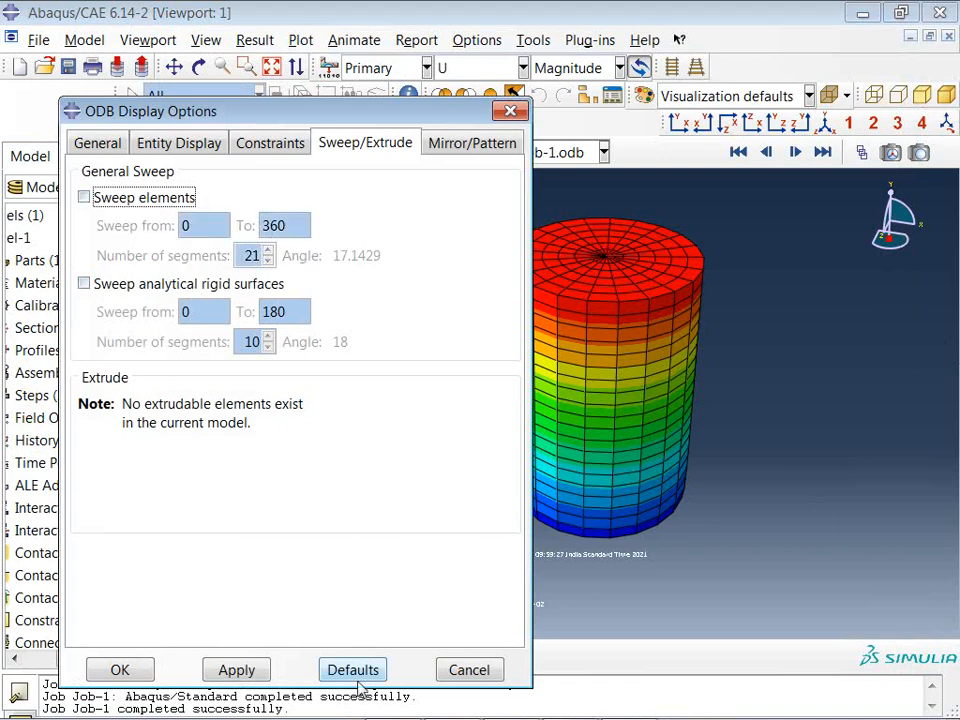
left_click(245, 675)
left_click(145, 670)
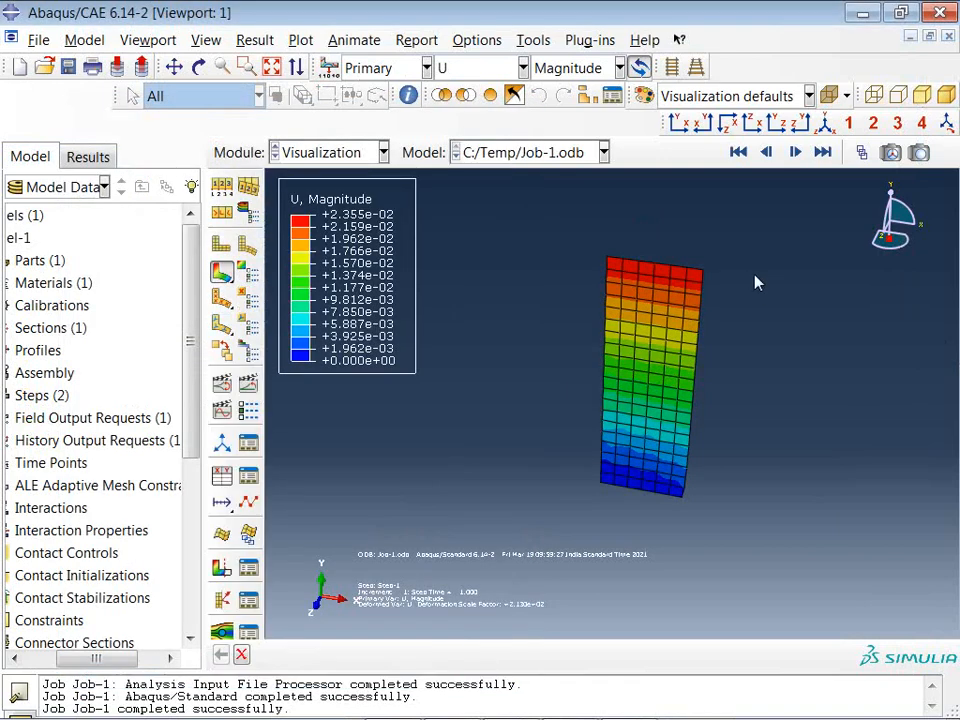
middle_click_drag(690, 385, 582, 337, "ctrl+alt")
left_click_drag(584, 340, 600, 380, "ctrl+alt")
scroll(558, 246, "down", 2)
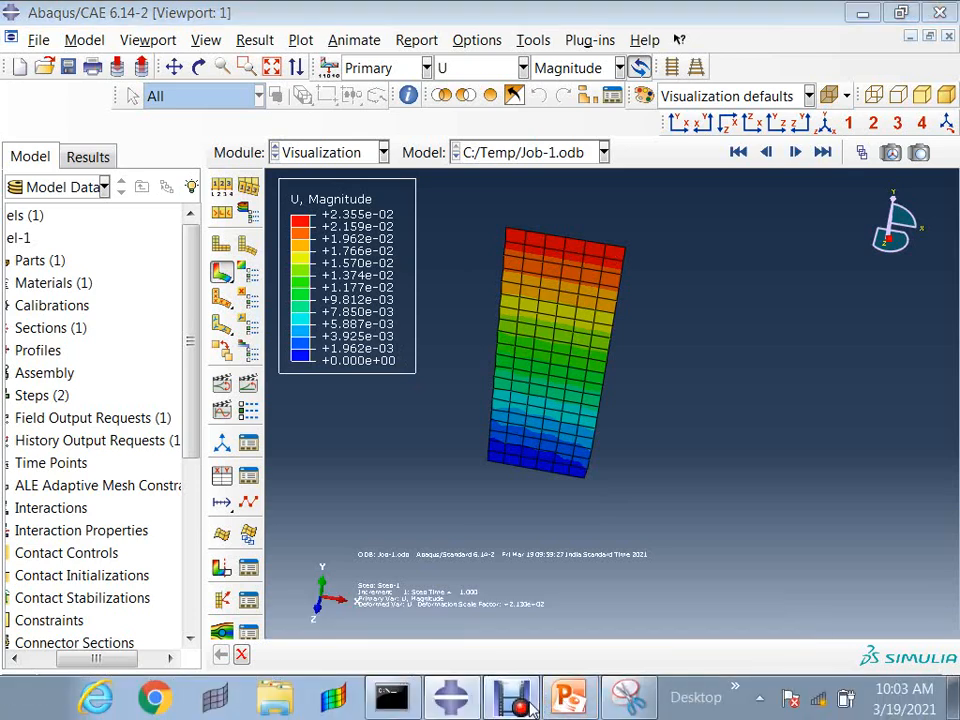
left_click(530, 706)
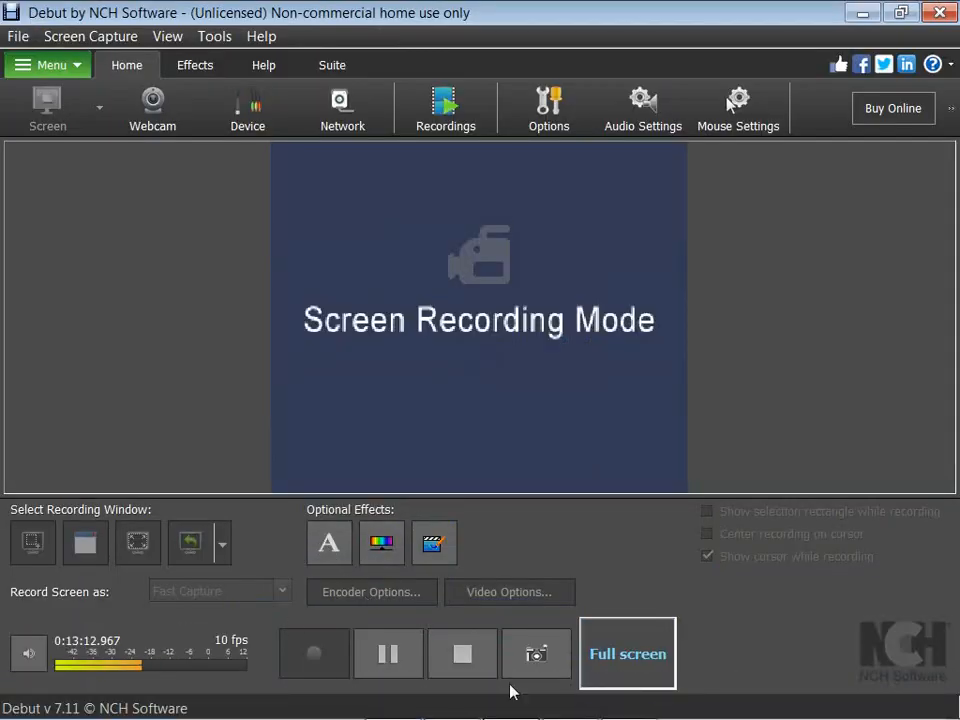